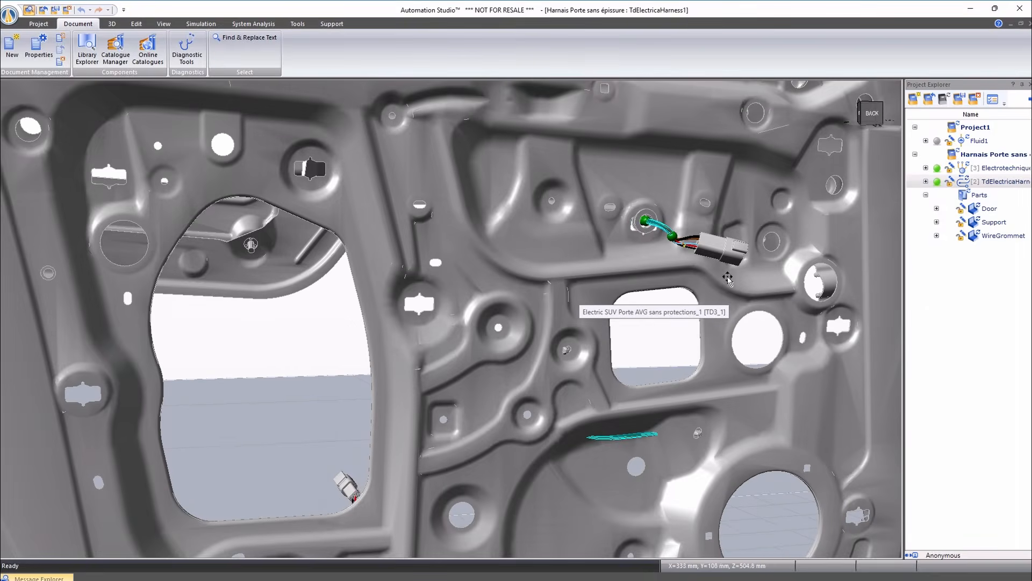
- Examine the cable routing and connectors on the 3D door model from both the back and front sides
scroll(728, 280, down, 6)
drag(635, 366, 854, 361)
scroll(457, 310, up, 5)
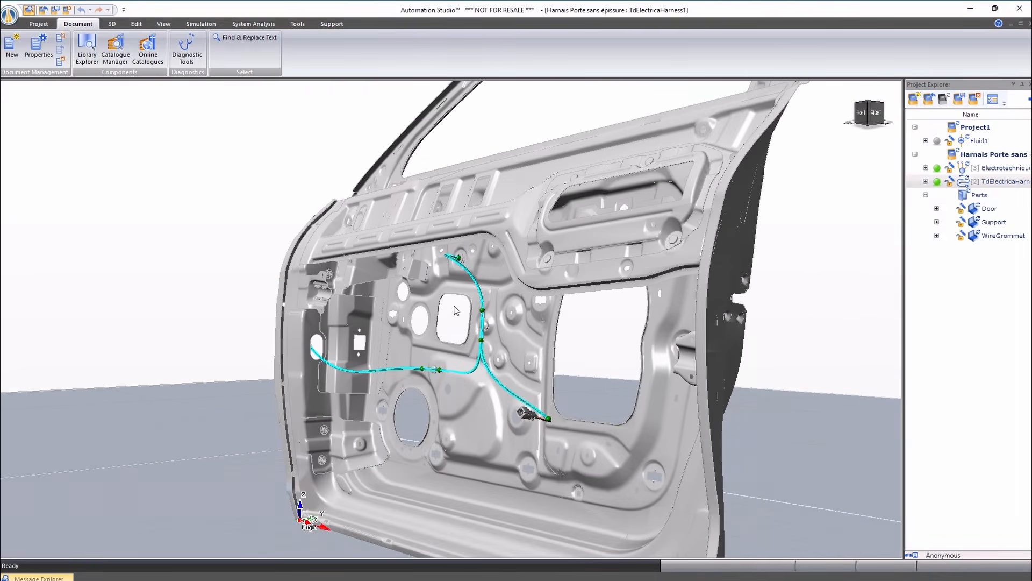
scroll(571, 438, up, 2)
drag(572, 437, 570, 436)
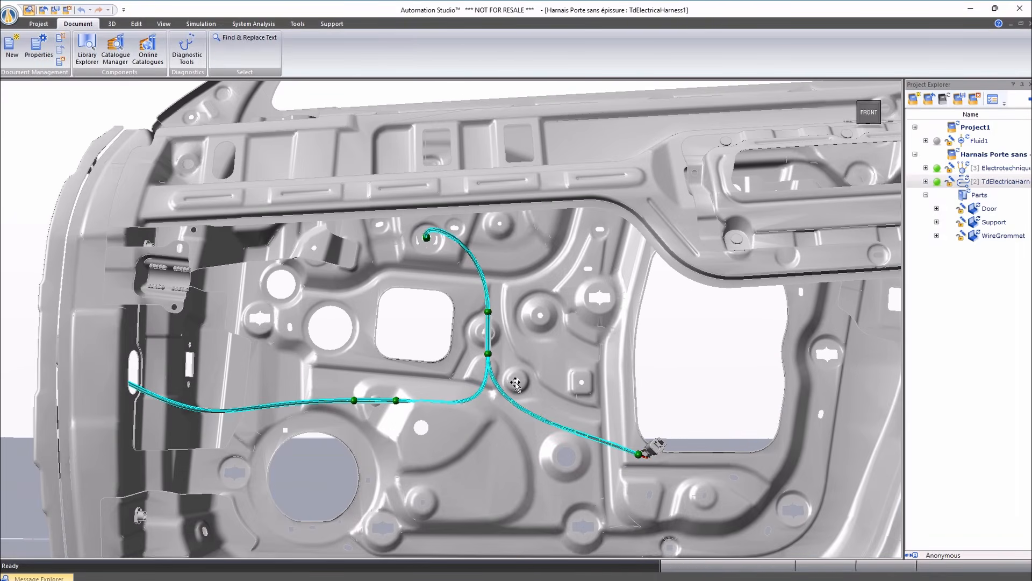
click(397, 400)
ctrl+click(586, 368)
click(746, 348)
scroll(318, 358, down, 4)
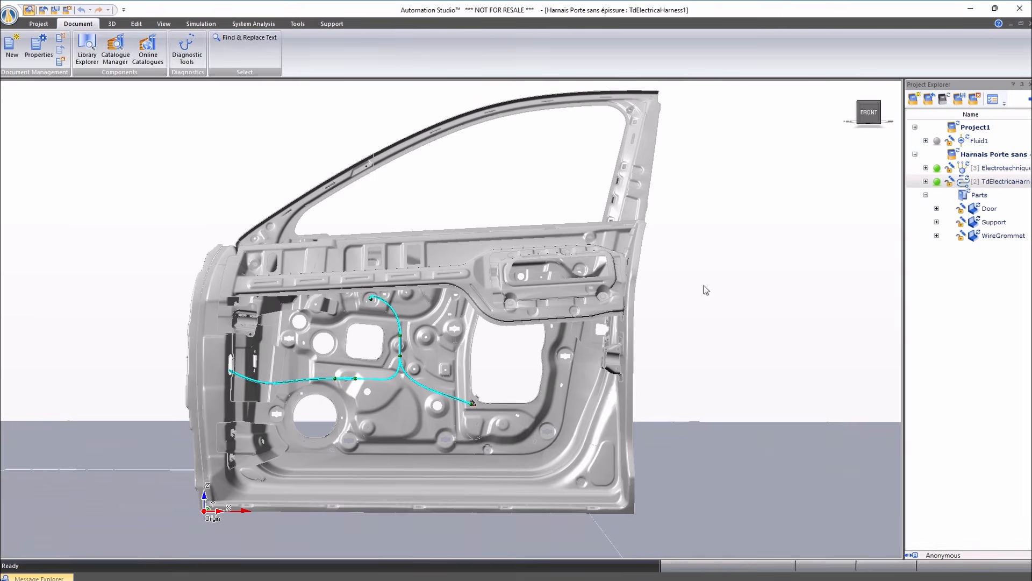
- Review the electrotechnical templates available for creating a new document in Project1
click(297, 24)
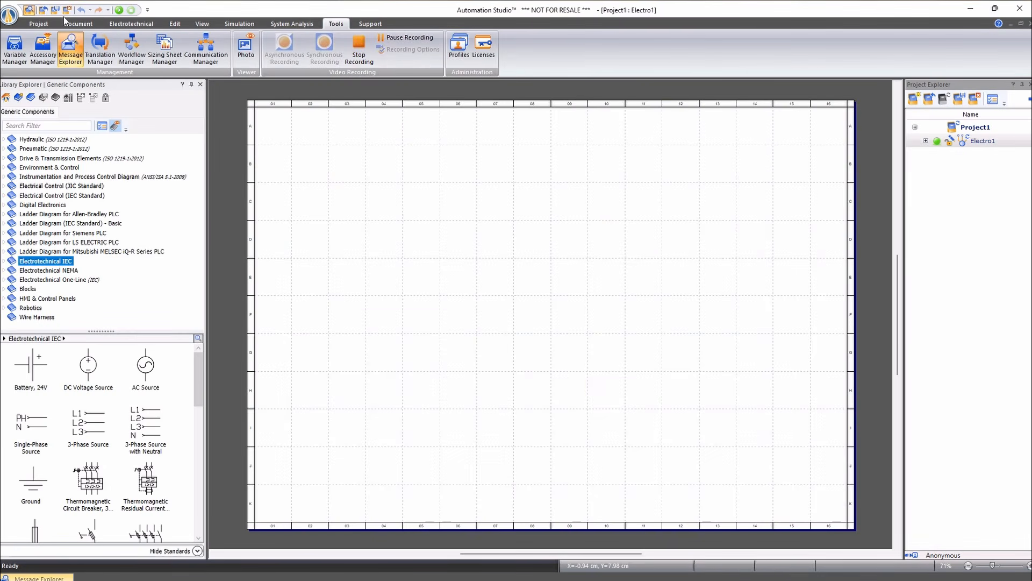
click(65, 22)
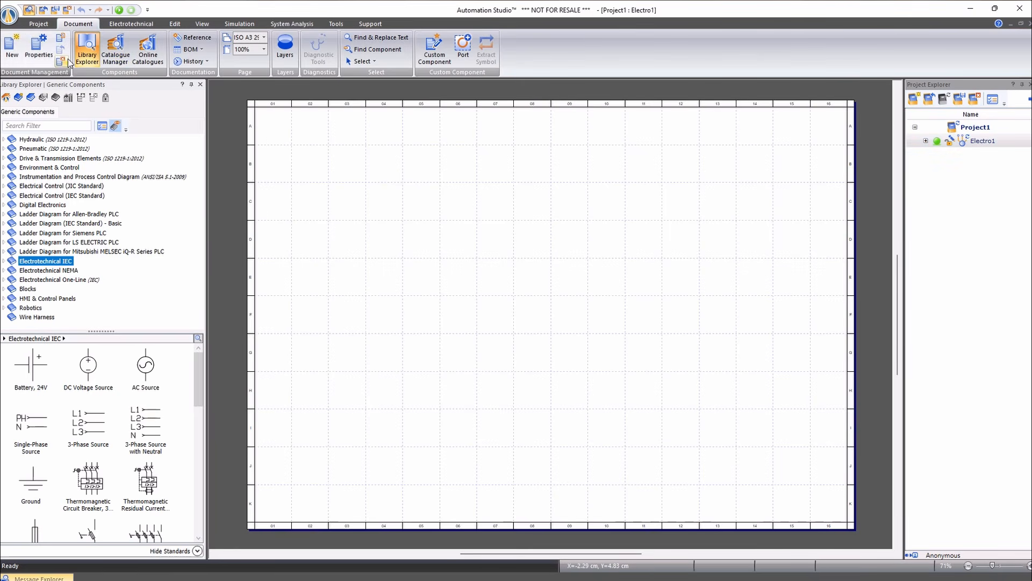
click(5, 54)
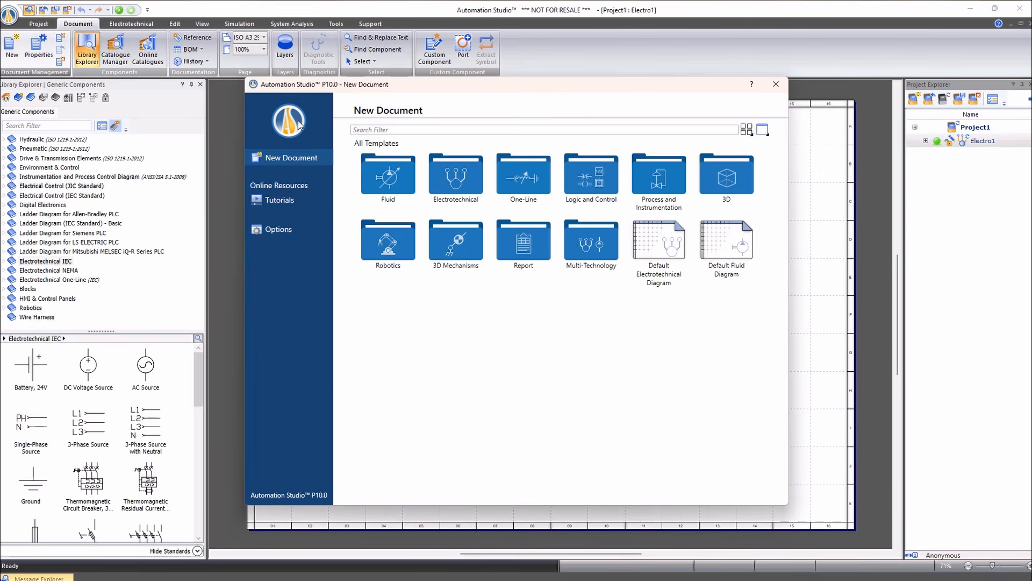
click(436, 194)
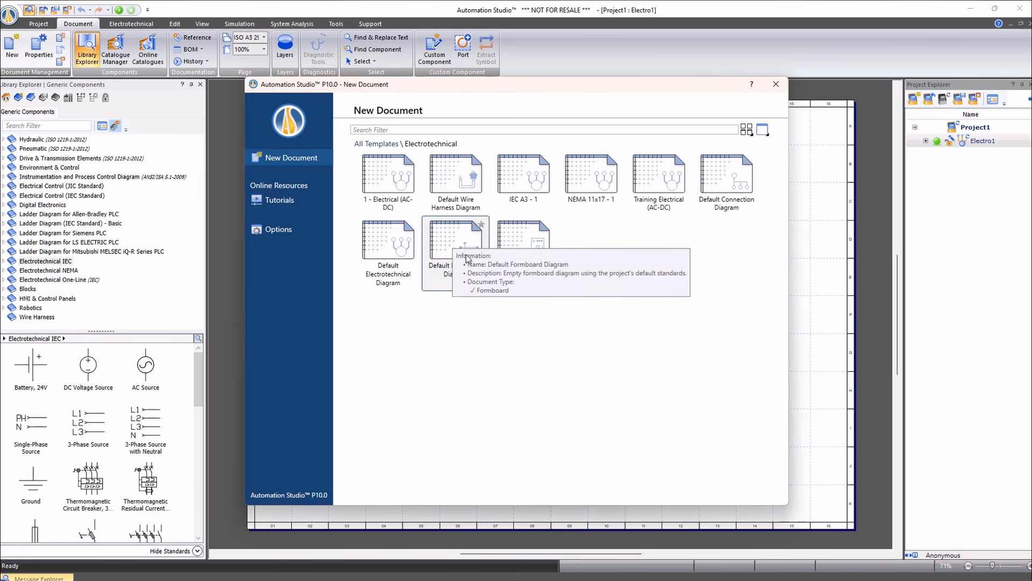
click(778, 86)
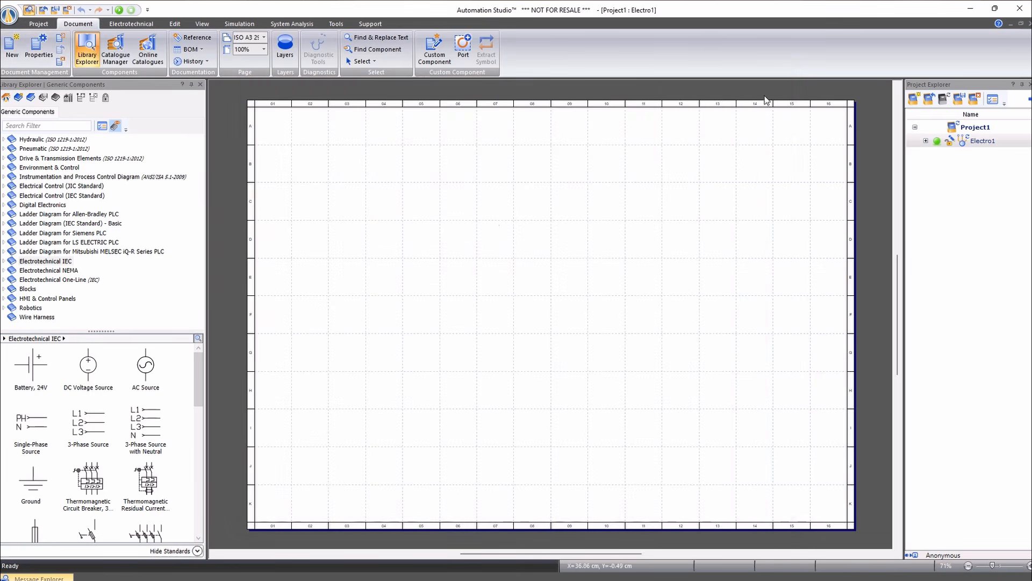
- Open the online catalogues portal and load the Automation Studio Electrical V4.0 catalogue
click(158, 58)
mouse_move(510, 69)
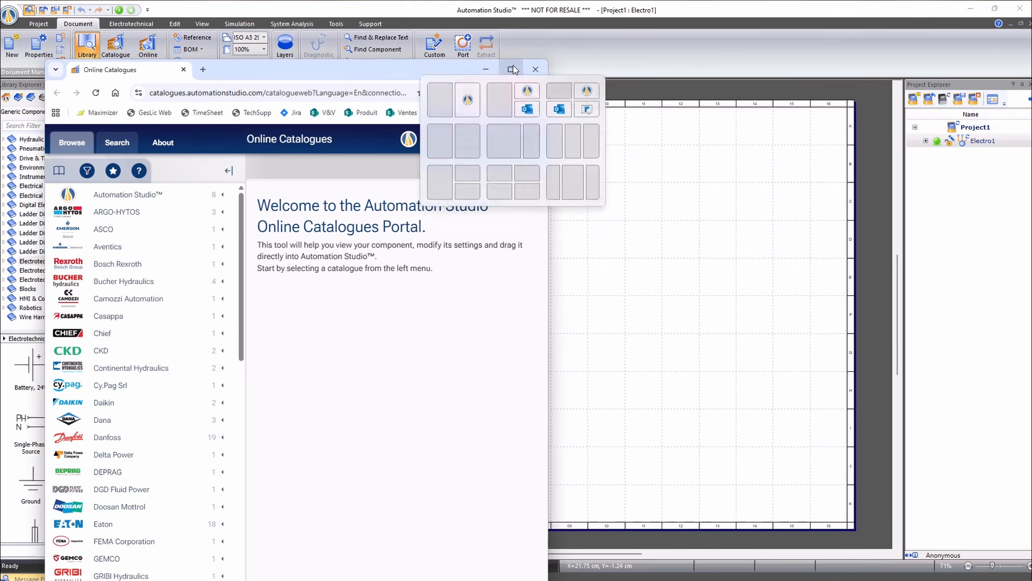
drag(443, 73, 475, 20)
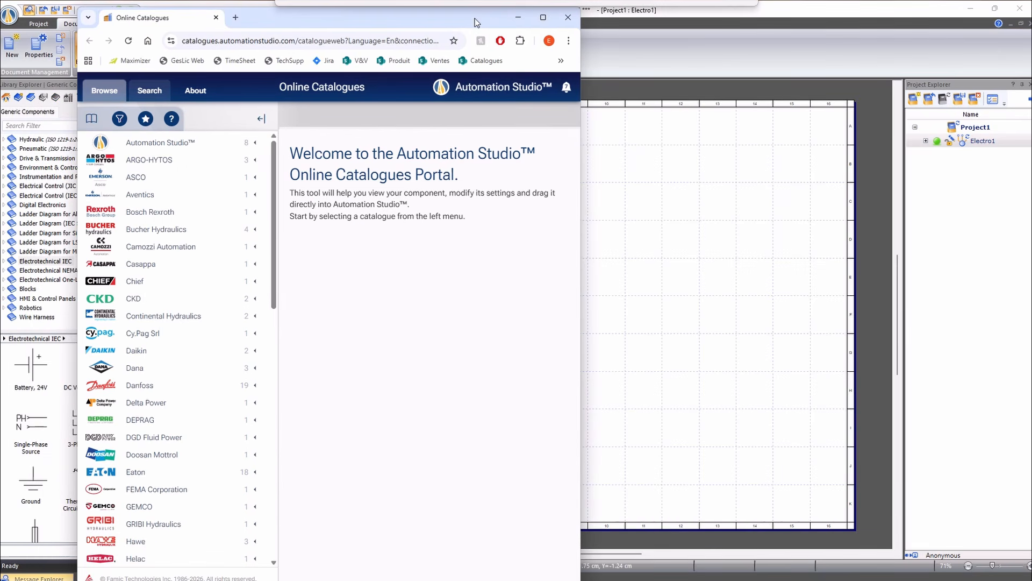
click(257, 142)
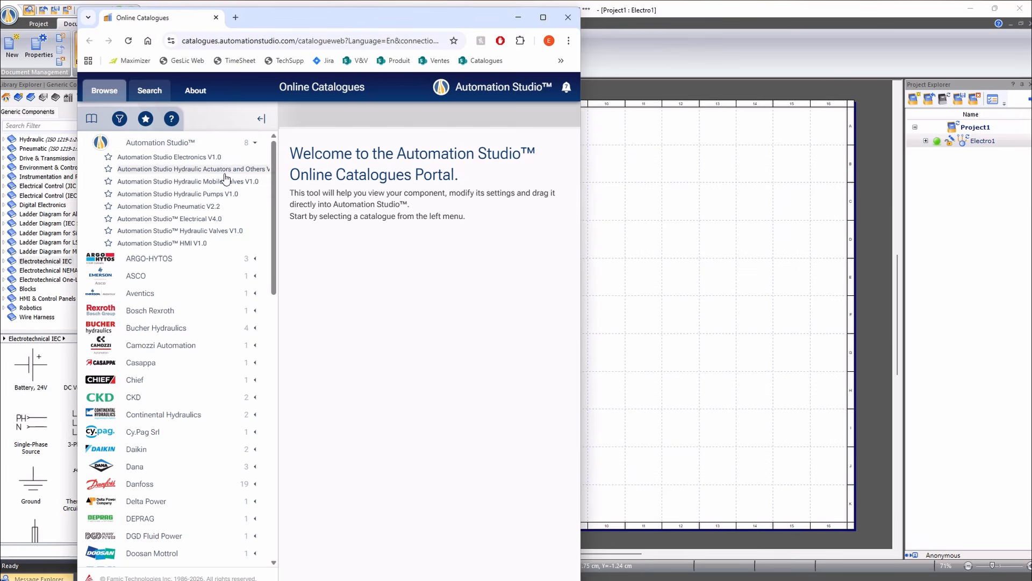
click(215, 218)
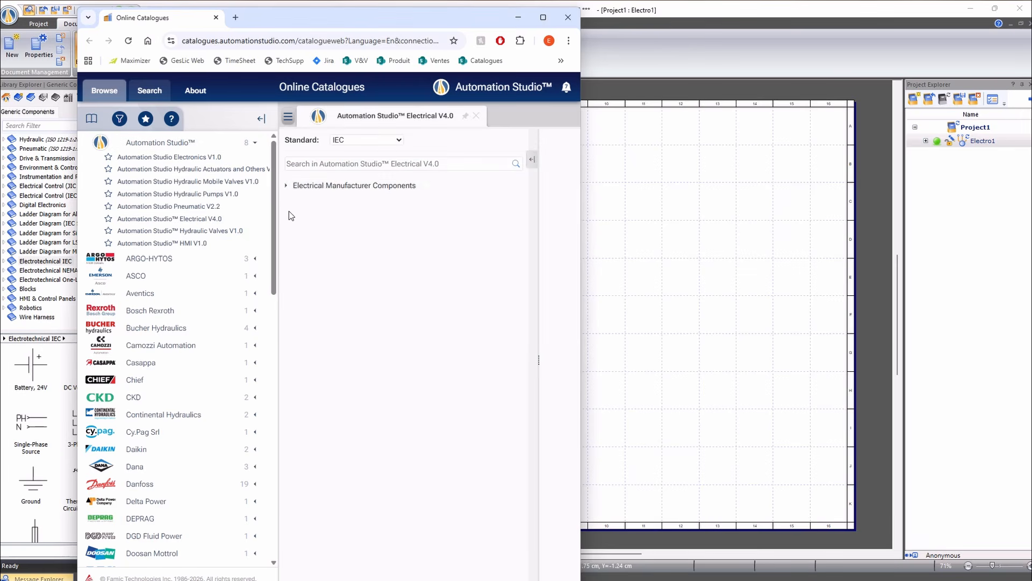
- Display the DT Series enclosure from the DEUTSCH (TE Connectivity) connectors in full and review its part options
click(333, 186)
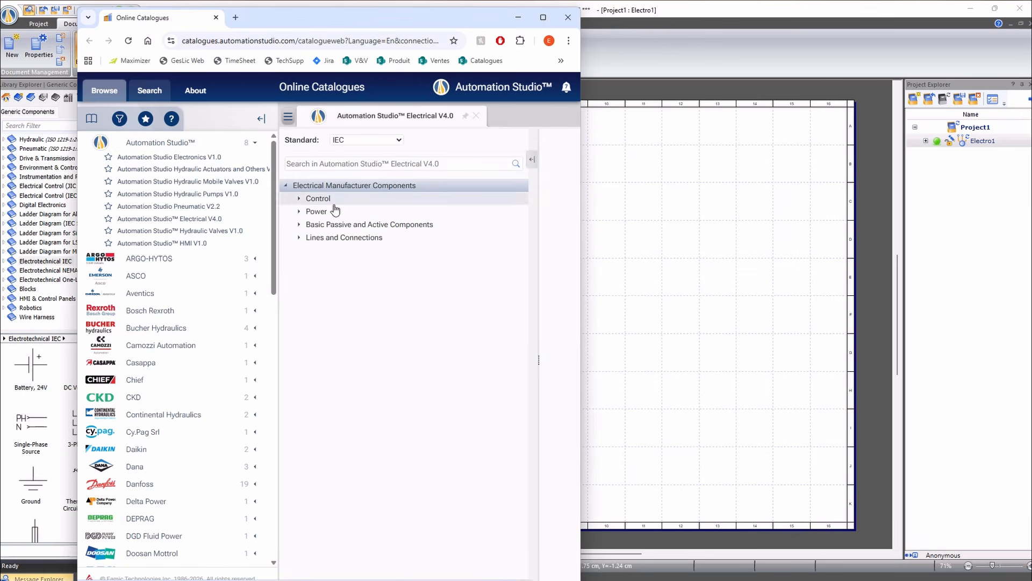
click(331, 237)
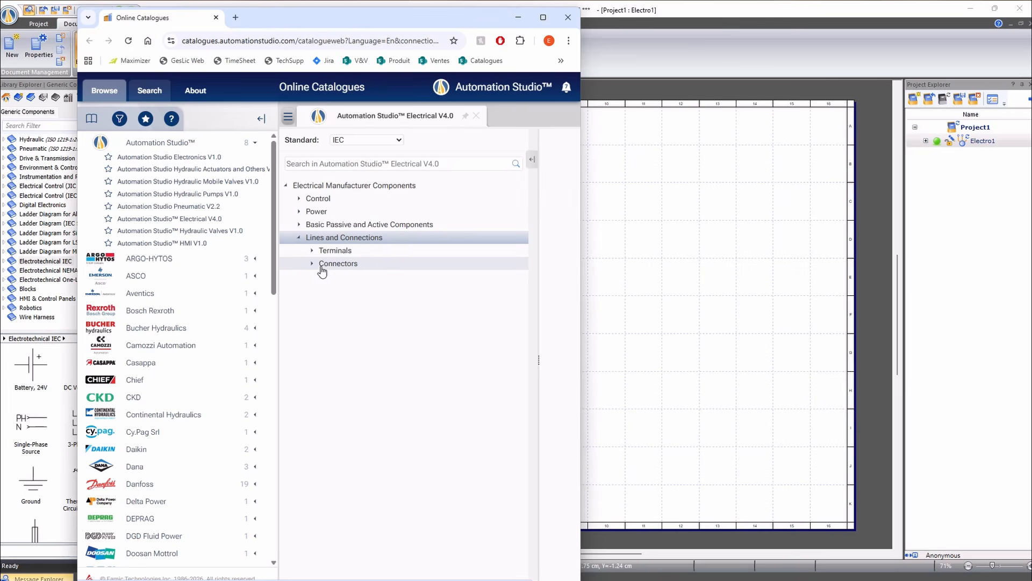
click(323, 264)
click(333, 277)
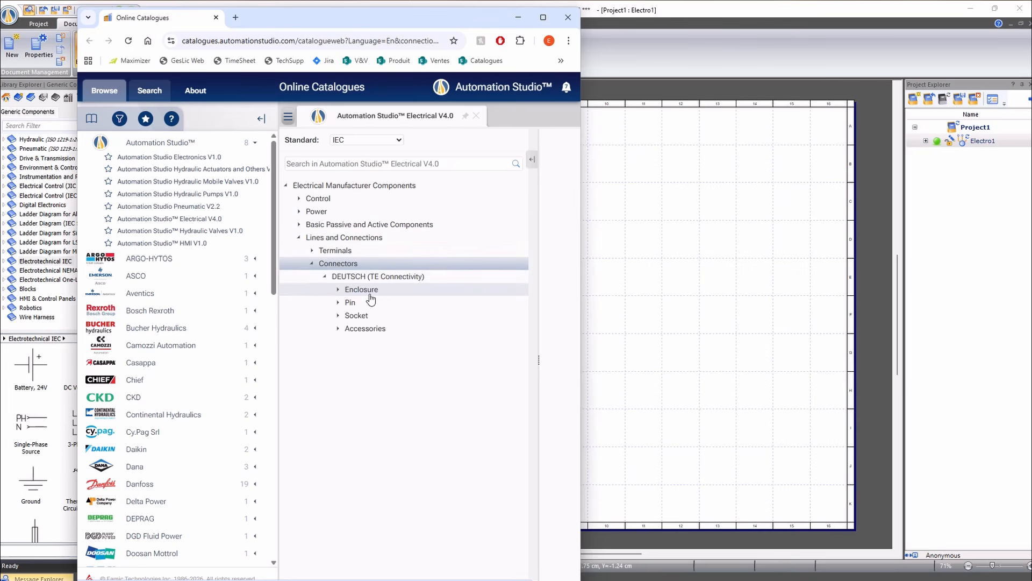
click(366, 291)
click(386, 303)
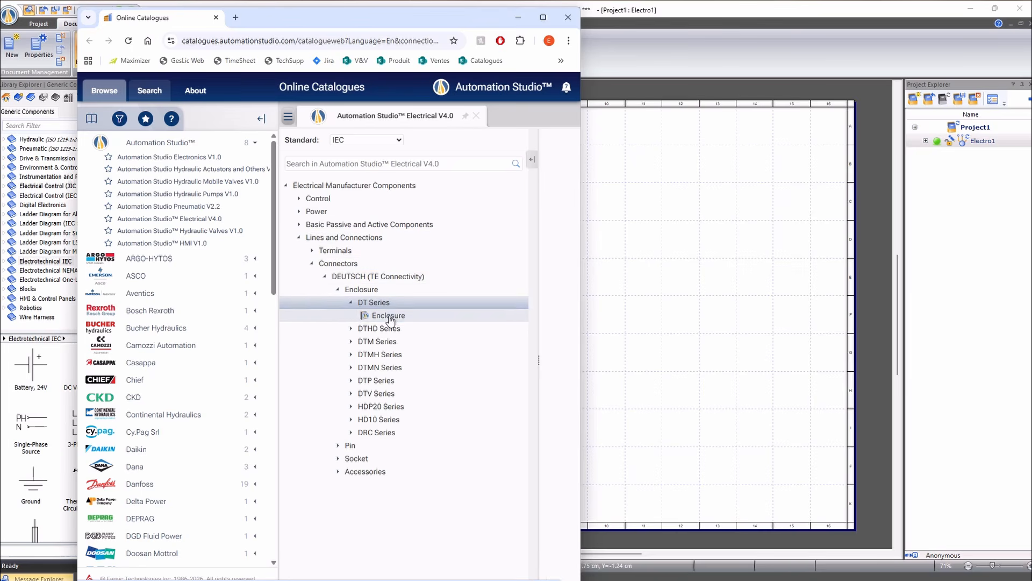
click(389, 315)
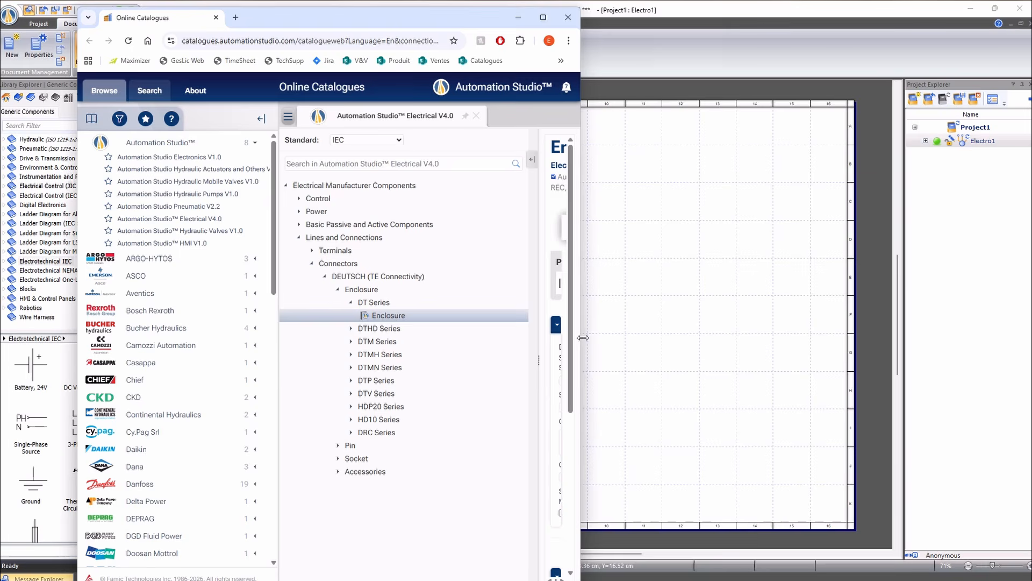
drag(583, 337, 947, 334)
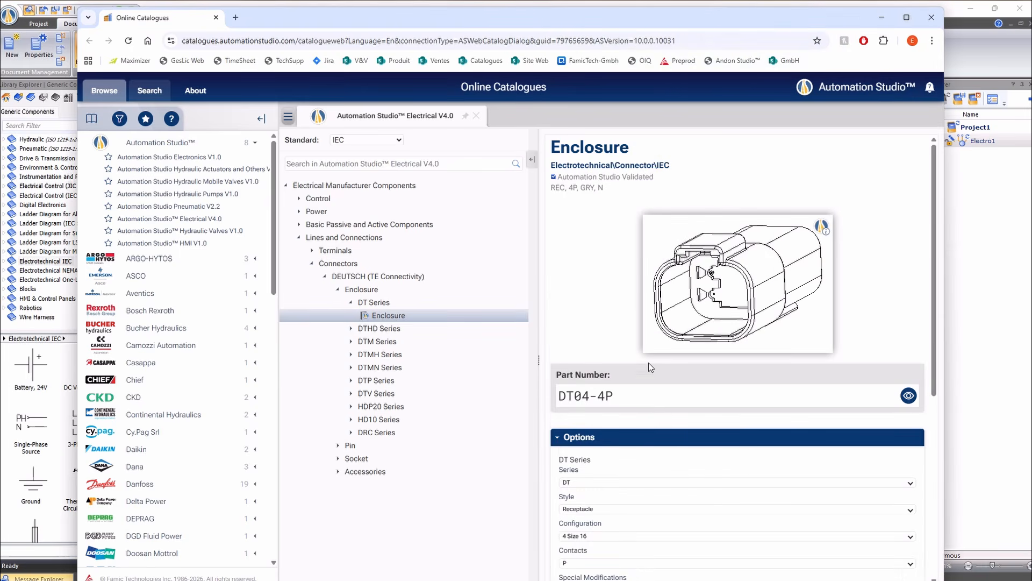
scroll(649, 362, down, 3)
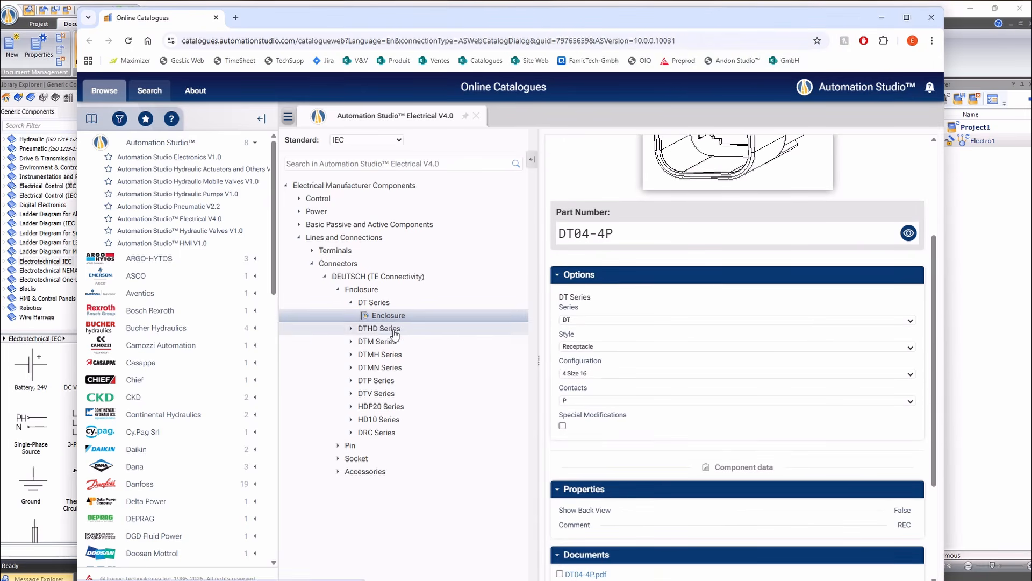
- Configure the DTHD Series enclosure with Receptacle style and contact size 4
click(396, 333)
click(388, 341)
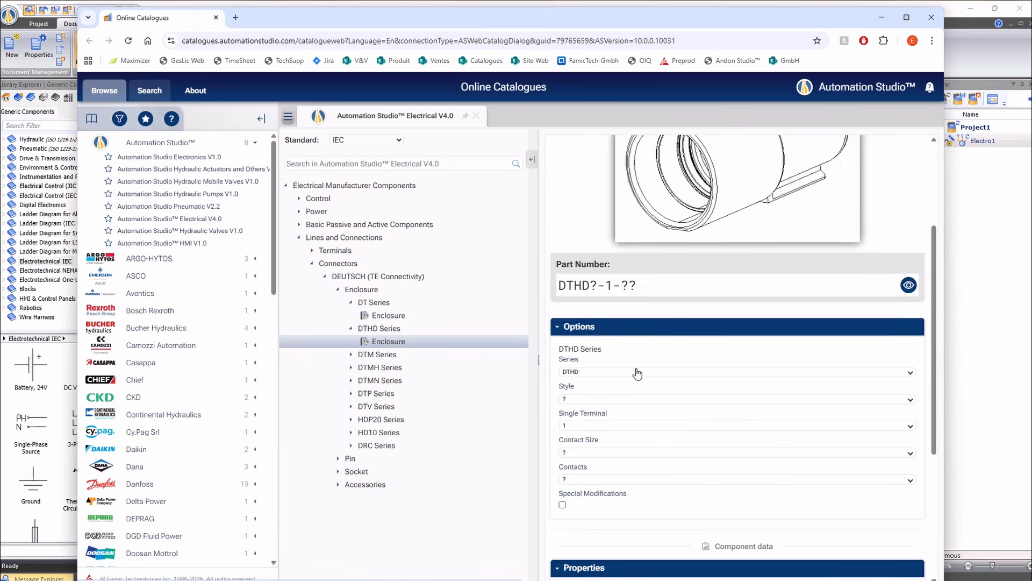
click(583, 397)
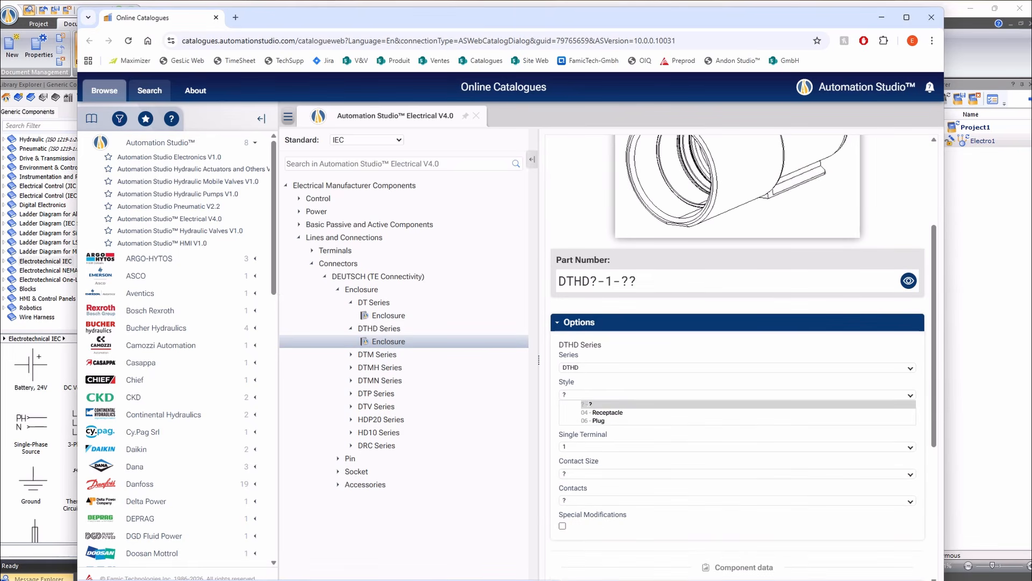
click(596, 413)
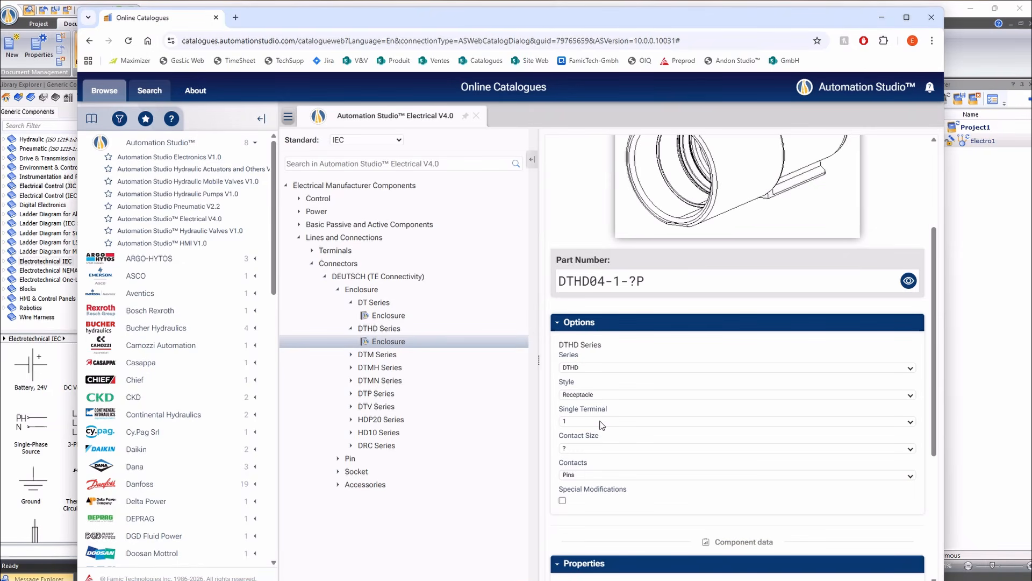
click(591, 450)
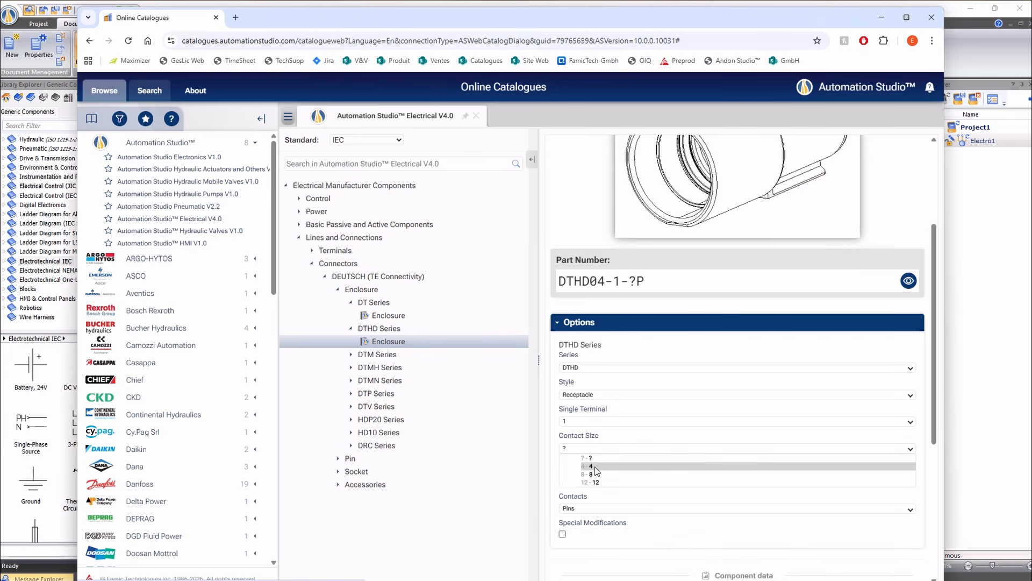
click(595, 467)
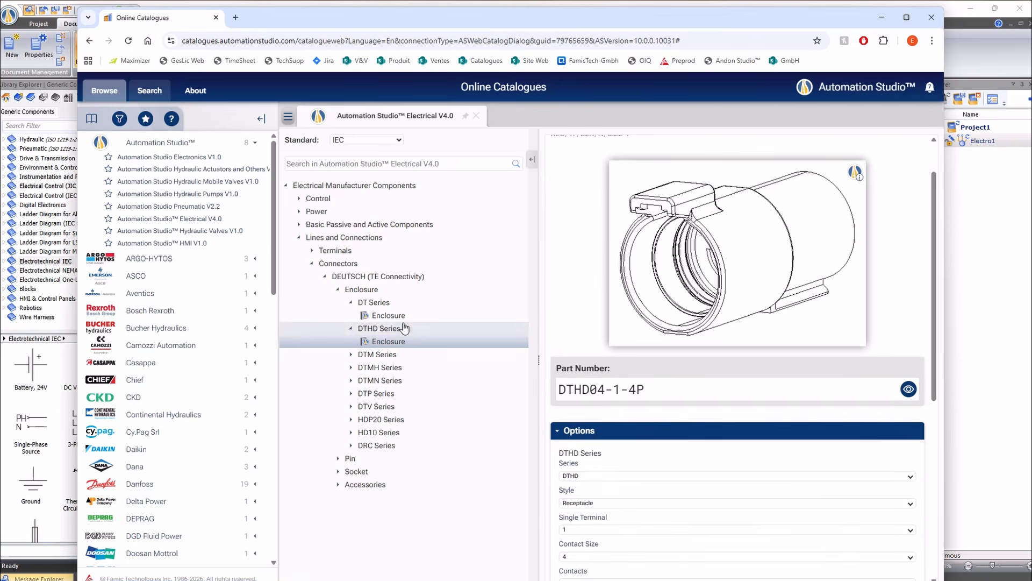
- Insert the DT Series enclosure DT04-4P from the online catalogue near the right edge of the Electro1 sheet and inspect its picture
click(388, 315)
drag(745, 20, 490, 16)
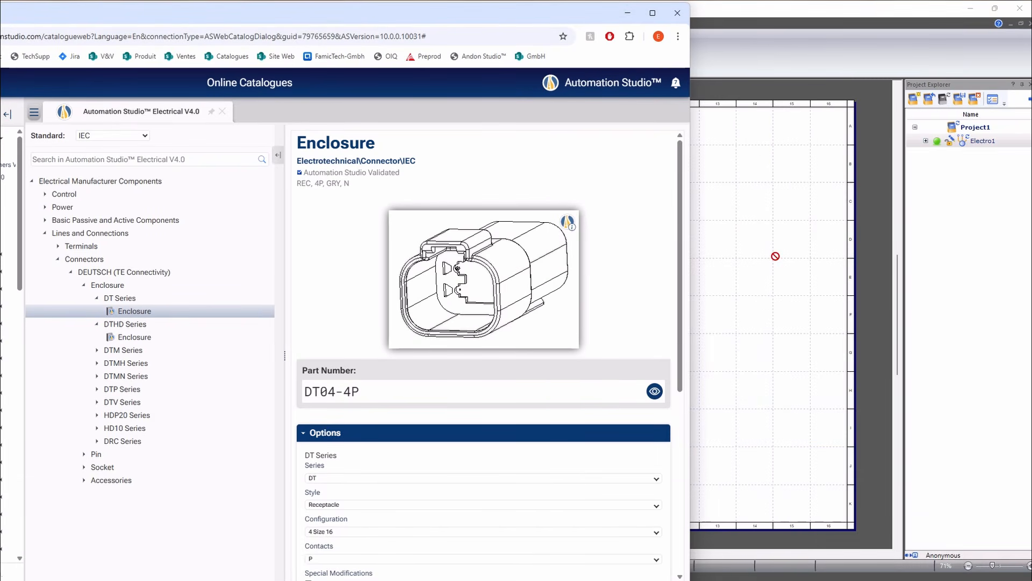
drag(775, 256, 776, 255)
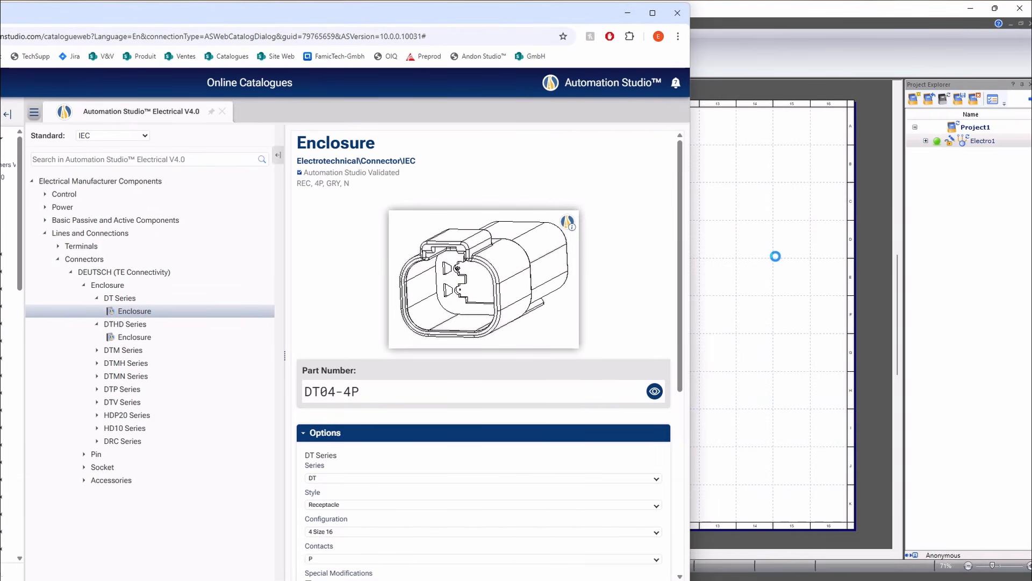
click(627, 13)
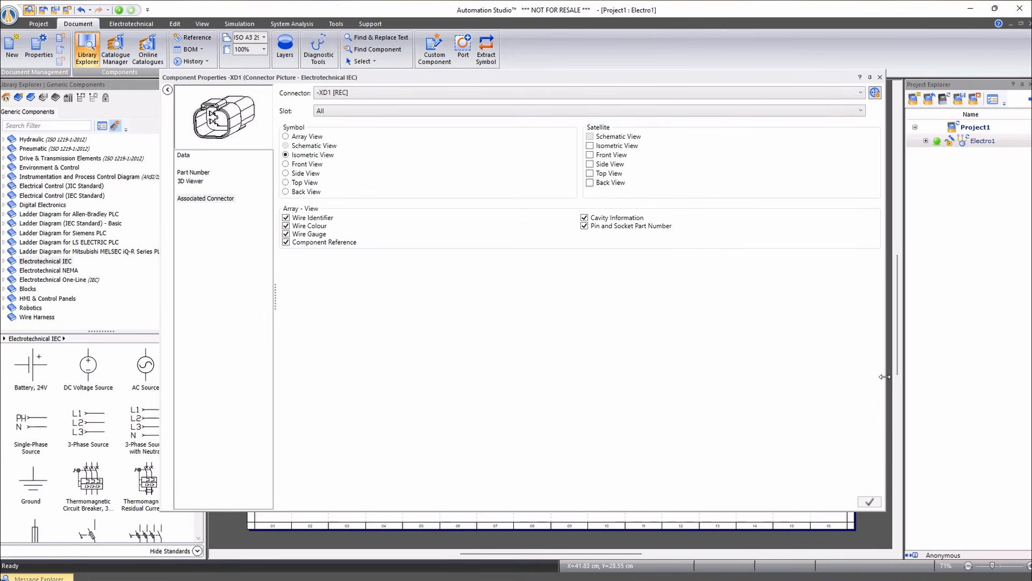
click(880, 78)
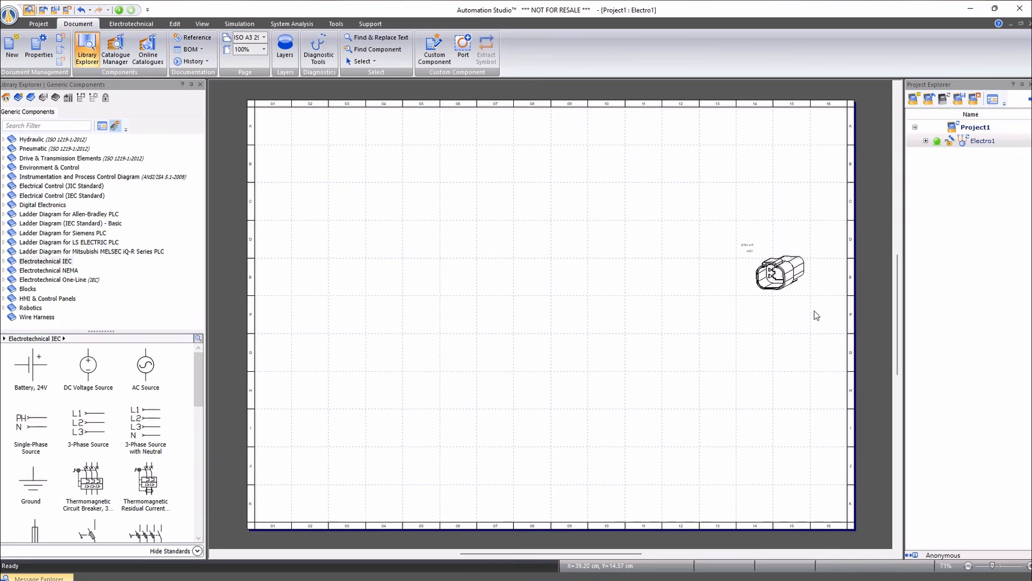
scroll(802, 271, up, 5)
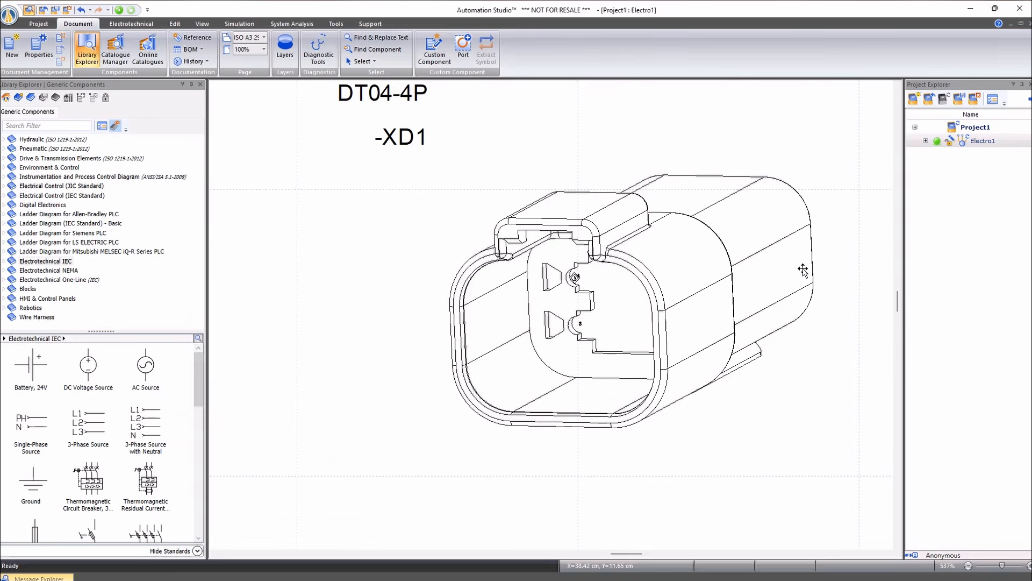
scroll(803, 270, down, 5)
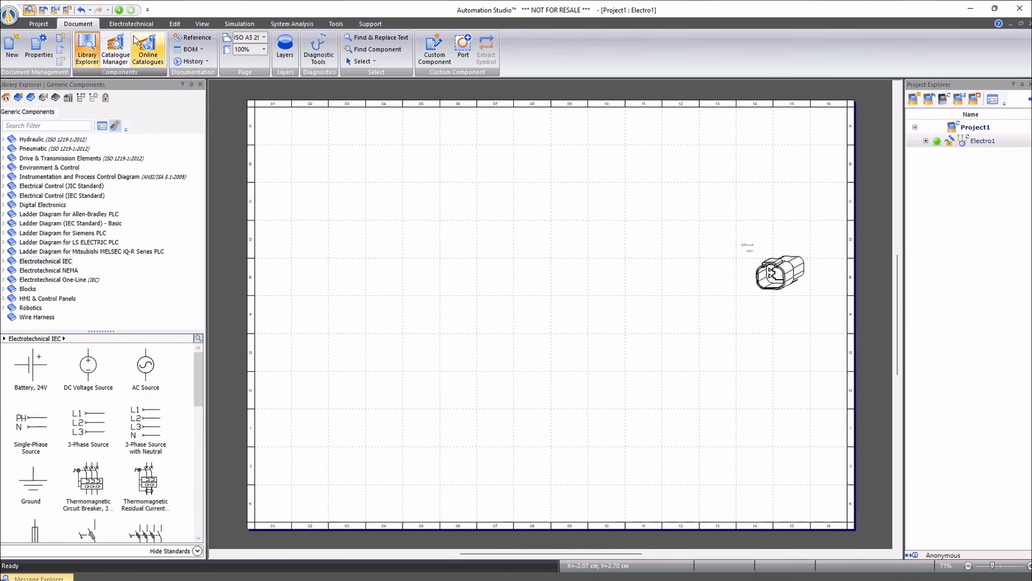
- Add a new connector in the Connector Builder to review its identification properties, and delete it again
click(132, 24)
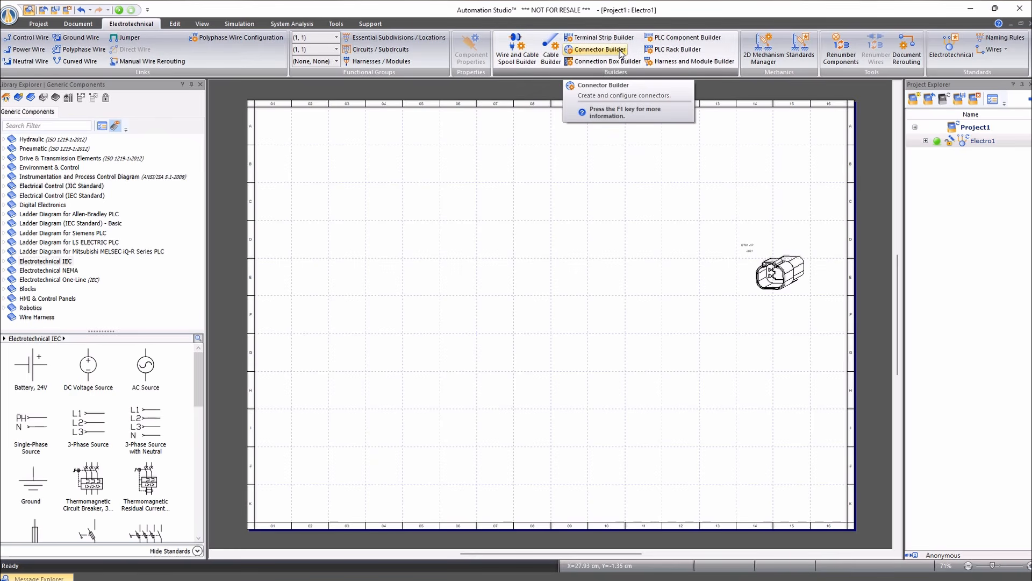
click(599, 50)
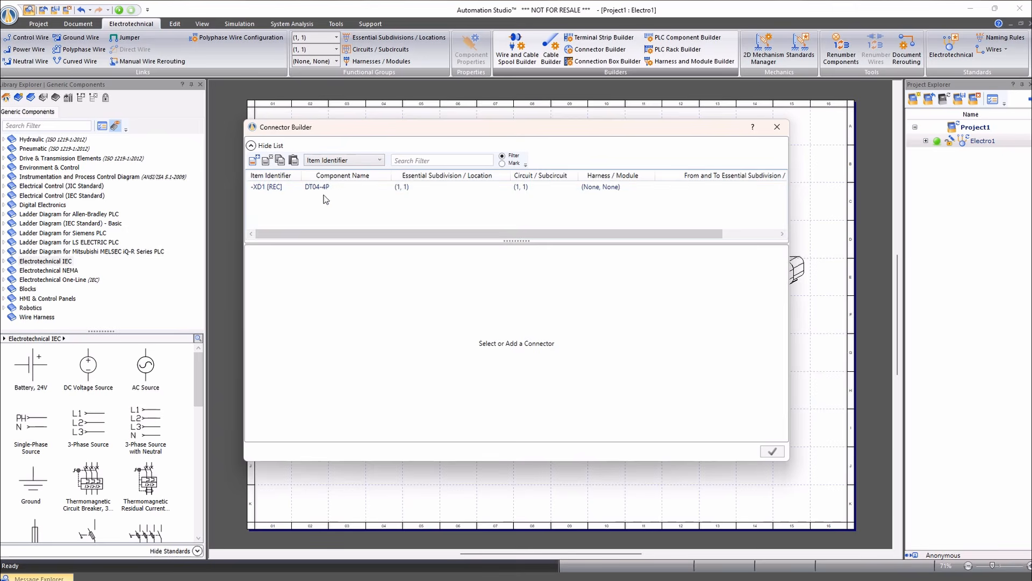
click(253, 160)
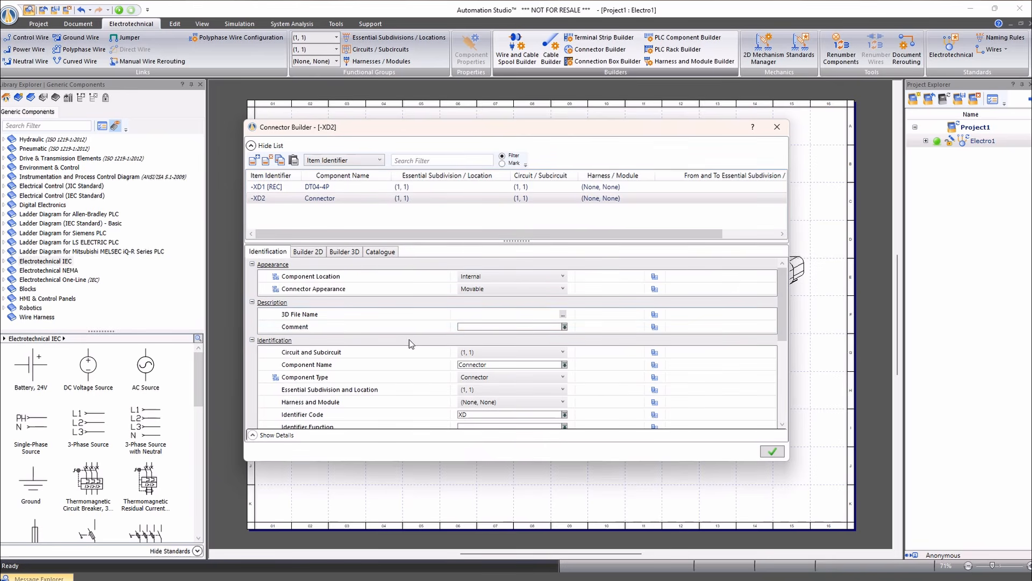
scroll(412, 341, down, 3)
scroll(413, 343, up, 2)
scroll(413, 341, up, 1)
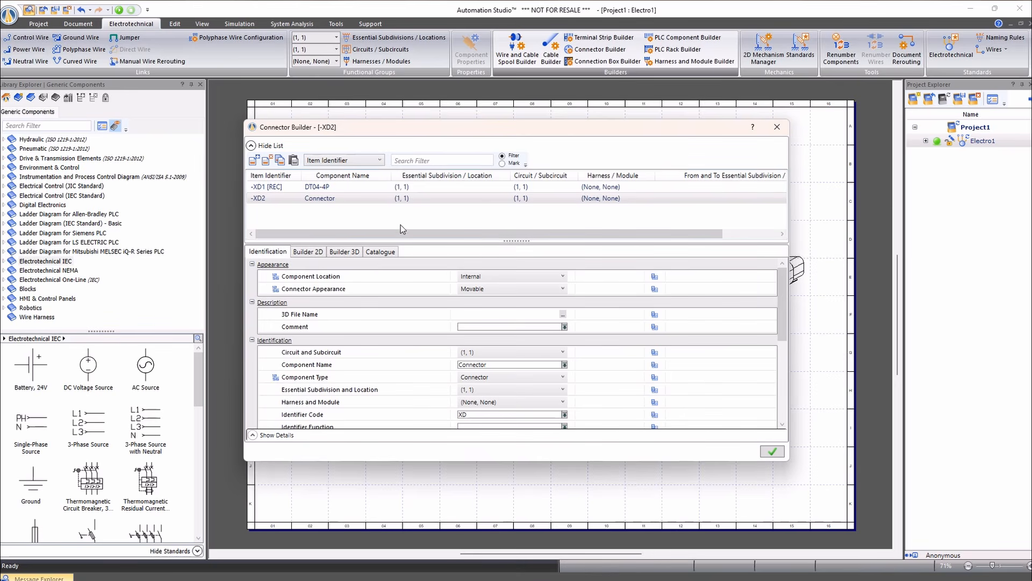
click(267, 160)
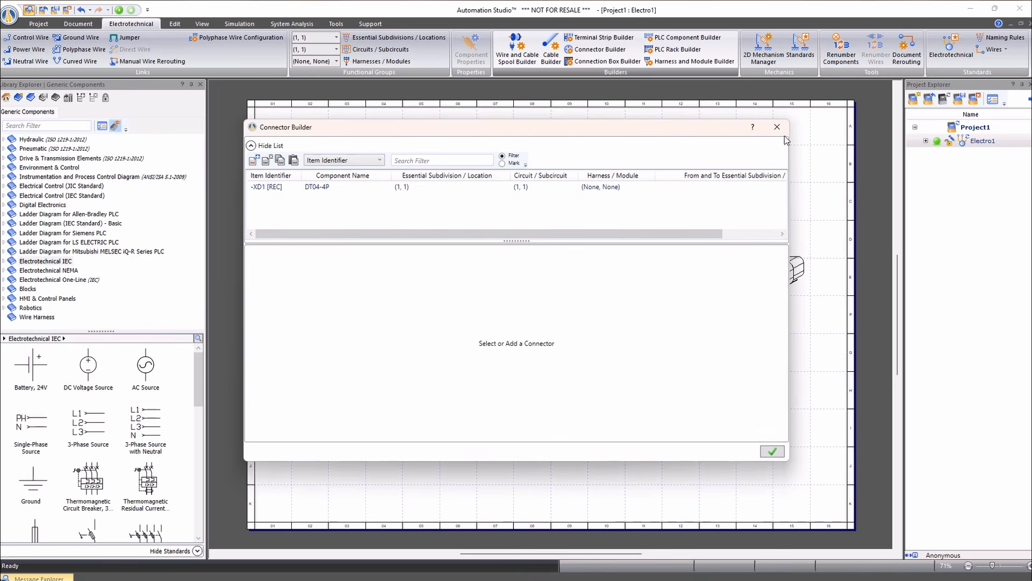
- Duplicate the DT04-4P connector -XD1 in the Connector Builder and apply the change
drag(663, 131, 453, 129)
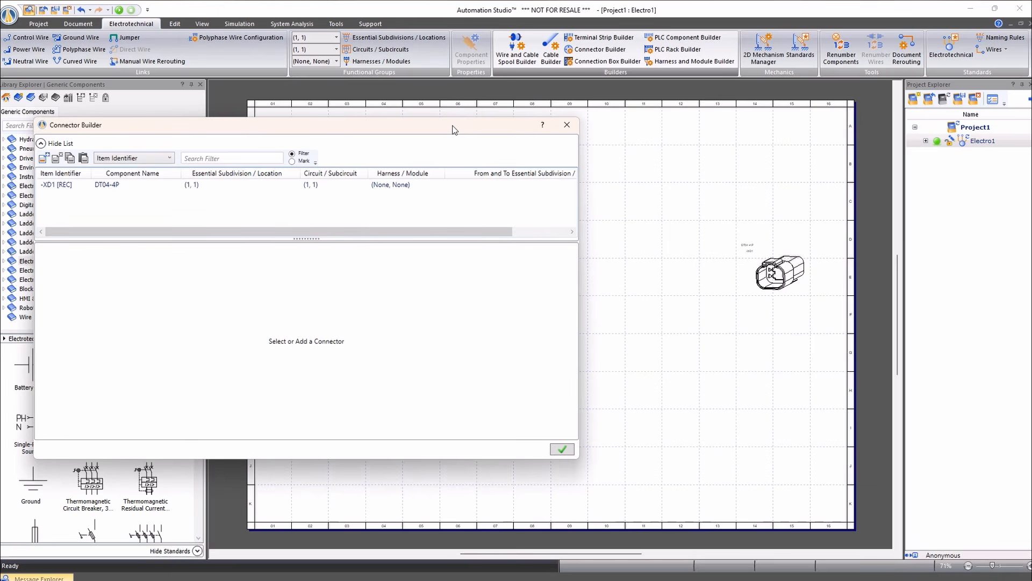
click(128, 187)
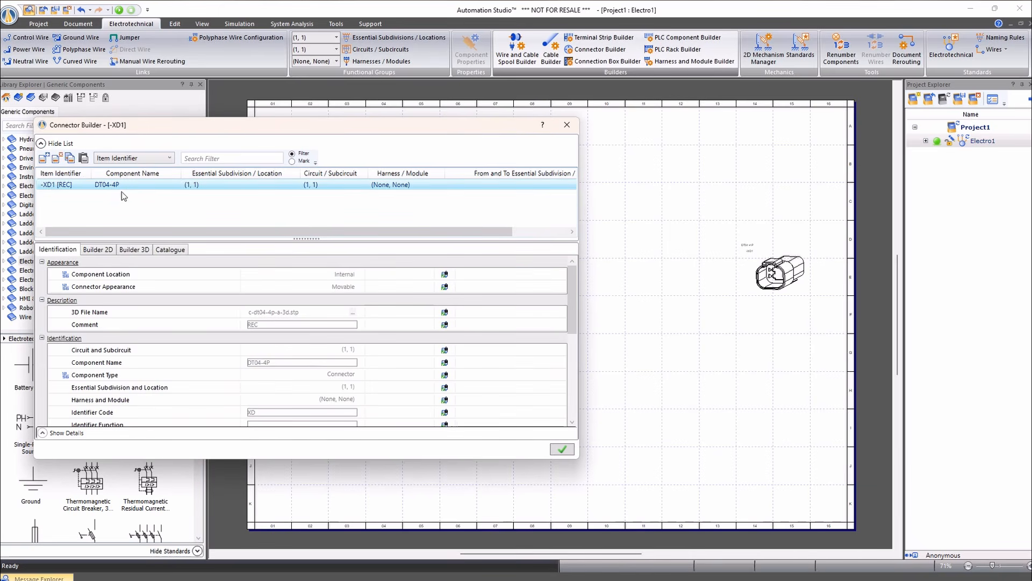
click(83, 158)
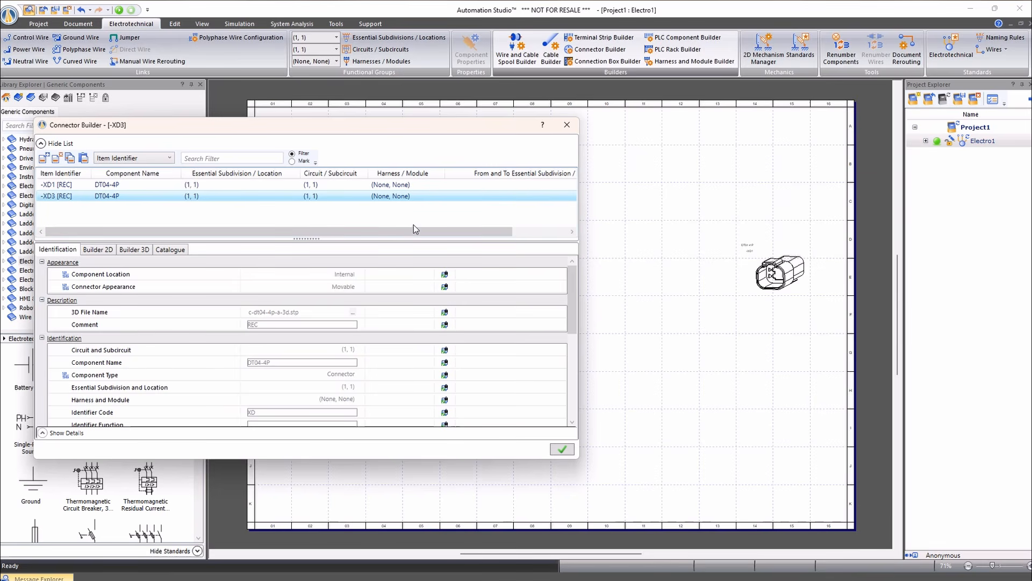
click(562, 449)
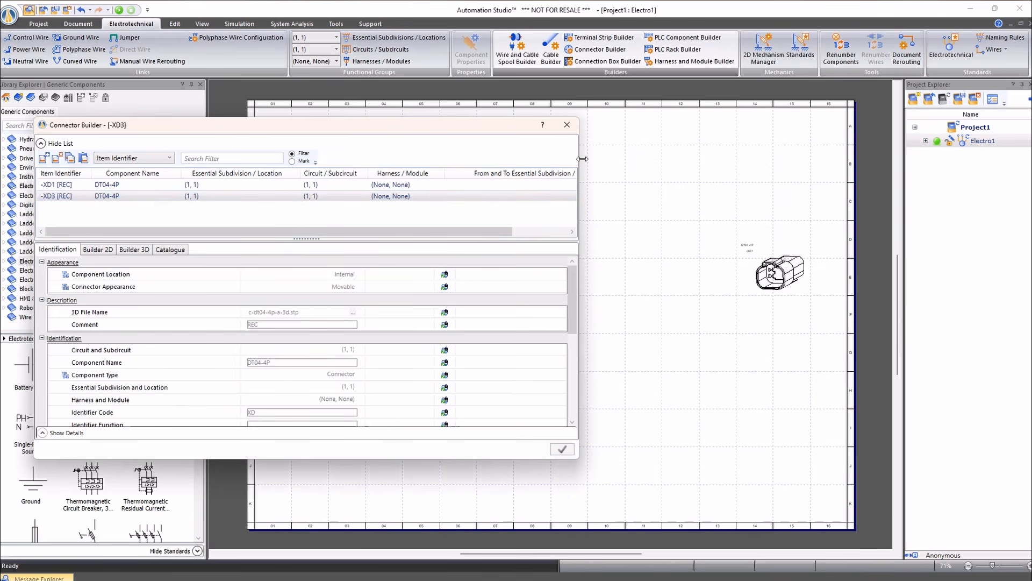
click(573, 128)
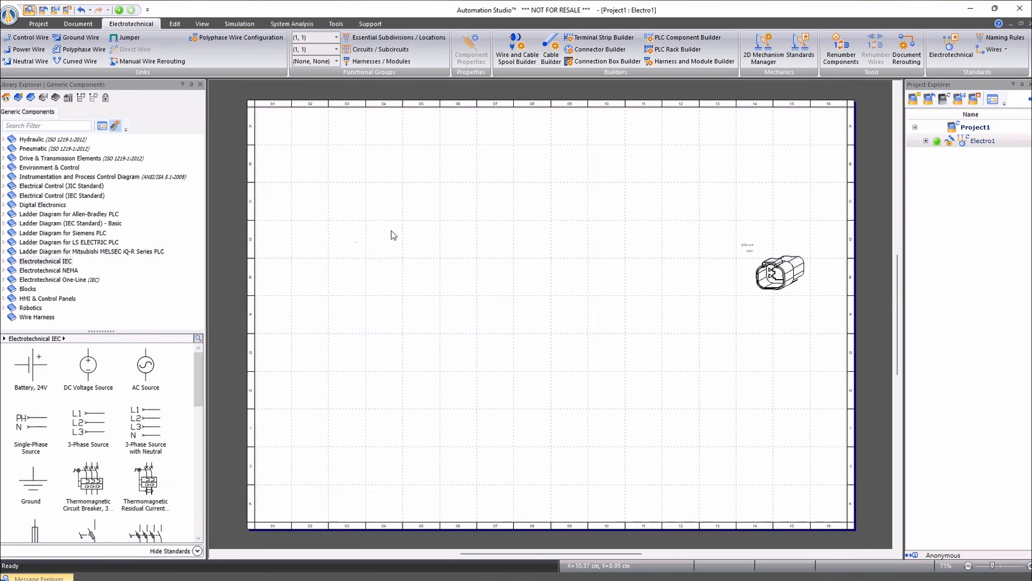
- Show the Connectors category under Lines & Connections in the Electrotechnical IEC library
click(4, 261)
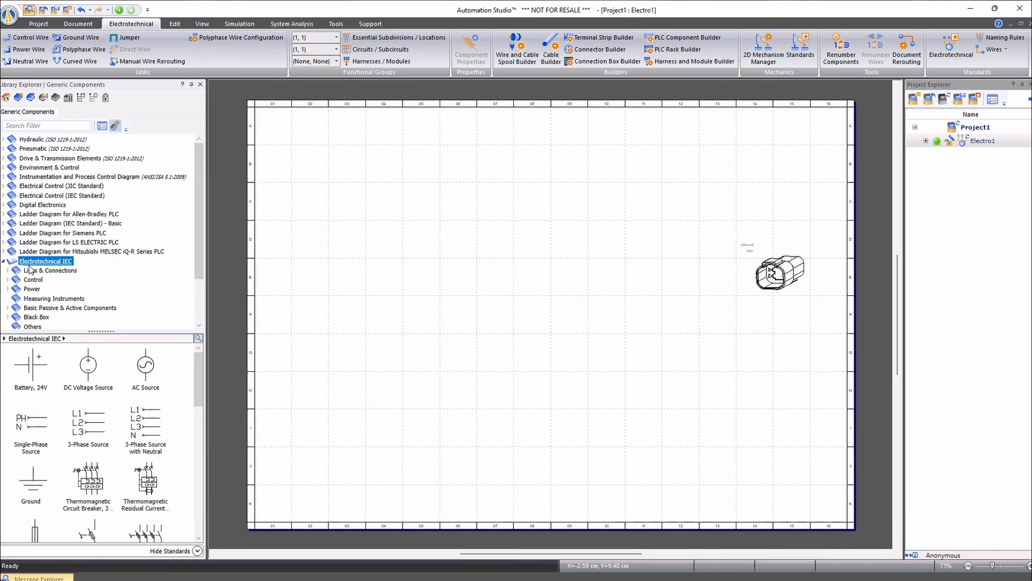
scroll(31, 263, down, 1)
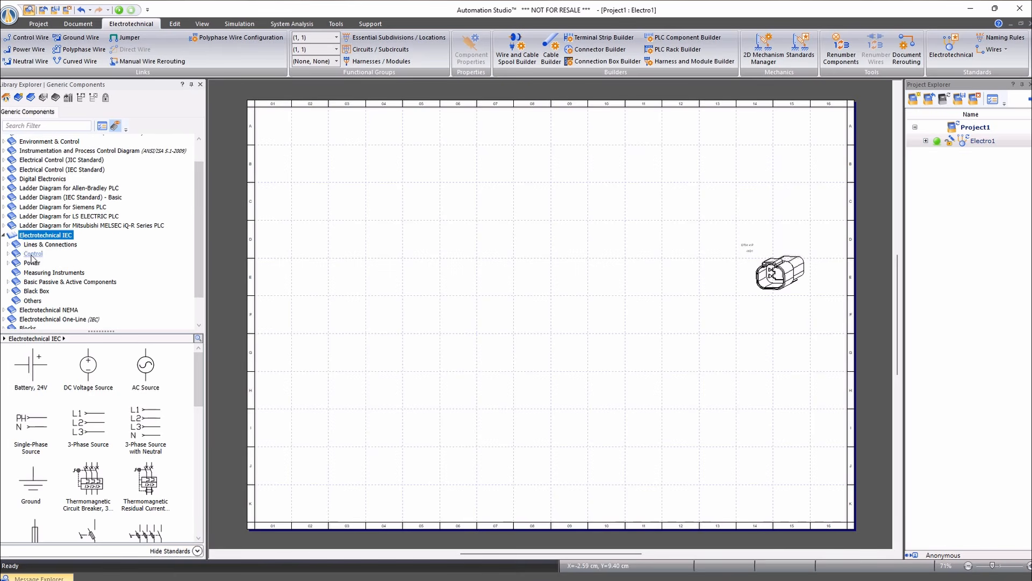
click(8, 245)
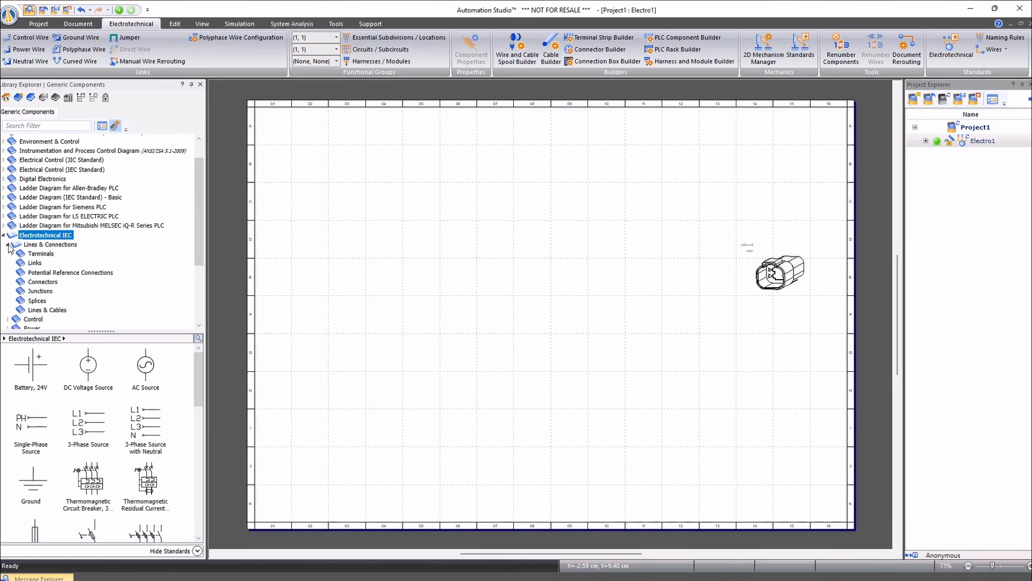
click(38, 283)
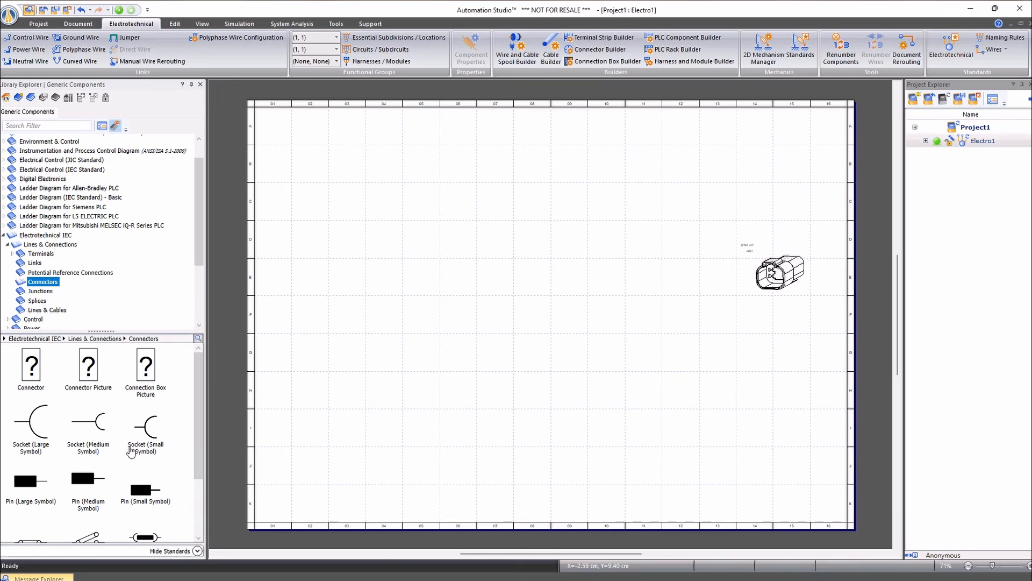
scroll(131, 452, down, 3)
scroll(80, 410, up, 3)
- Place a Connector symbol in the left part of the Electro1 sheet and associate it with all four cavities of -XD1
drag(30, 366, 382, 275)
click(408, 95)
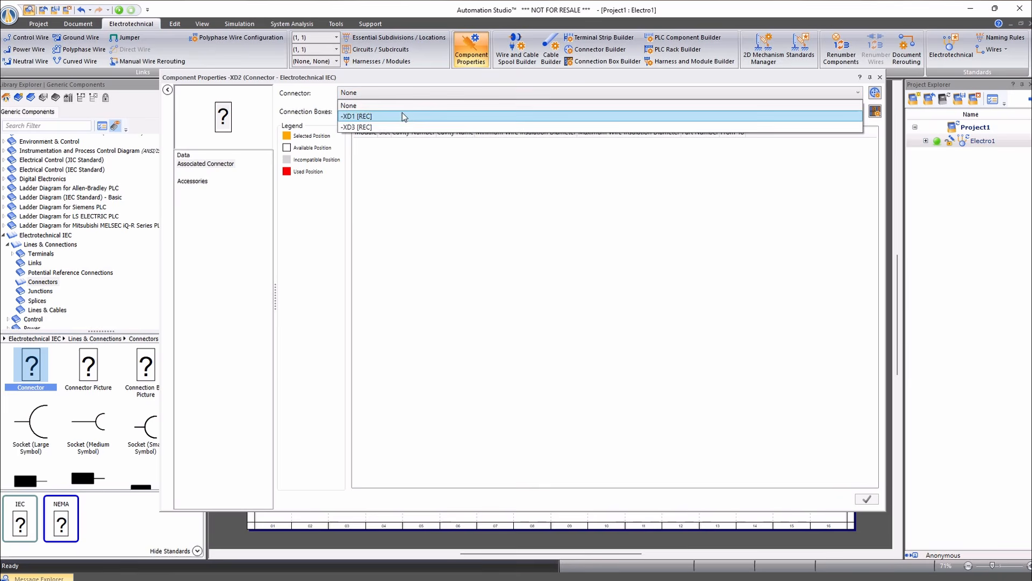
click(405, 115)
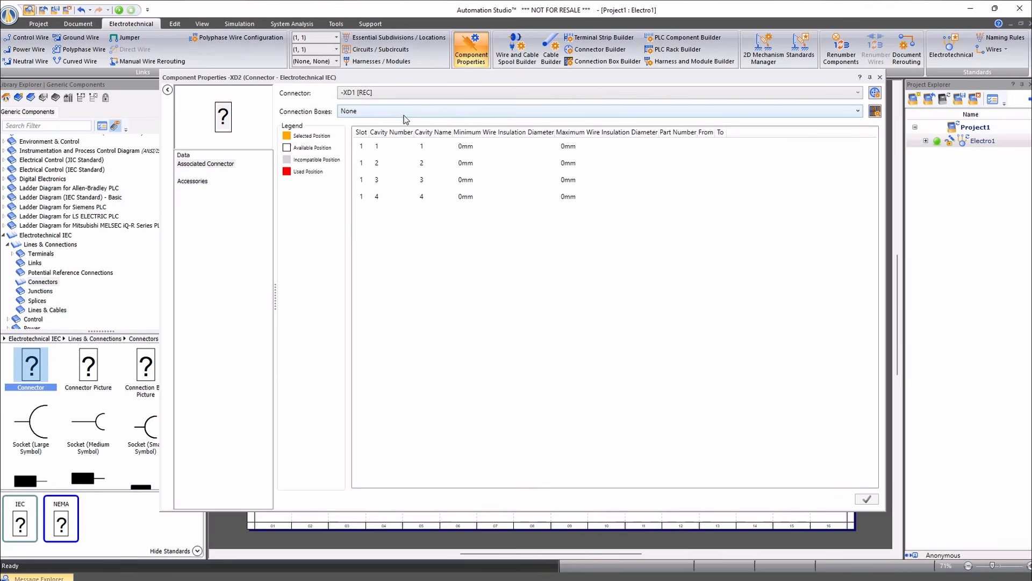
click(397, 150)
shift+click(413, 196)
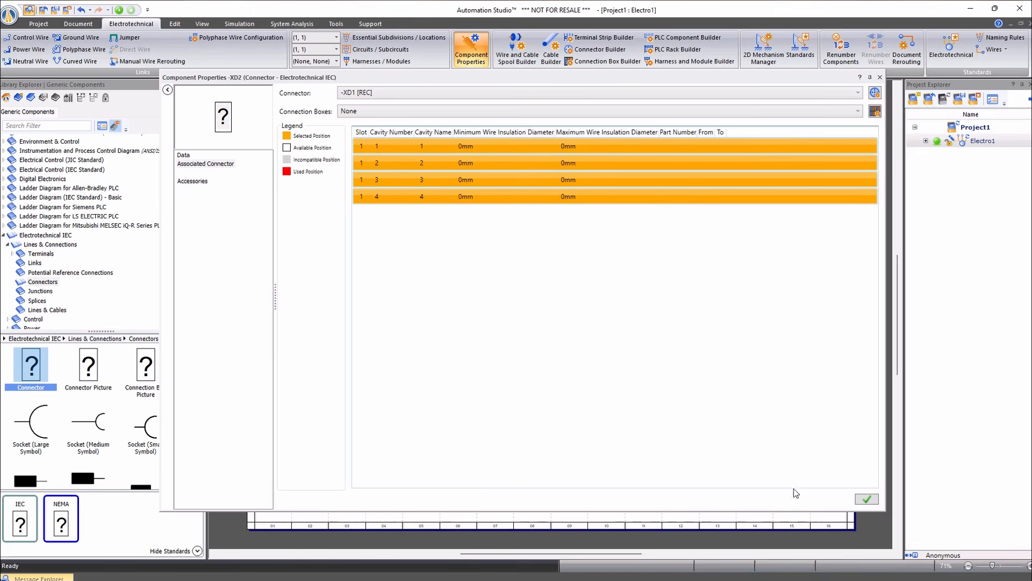
click(867, 499)
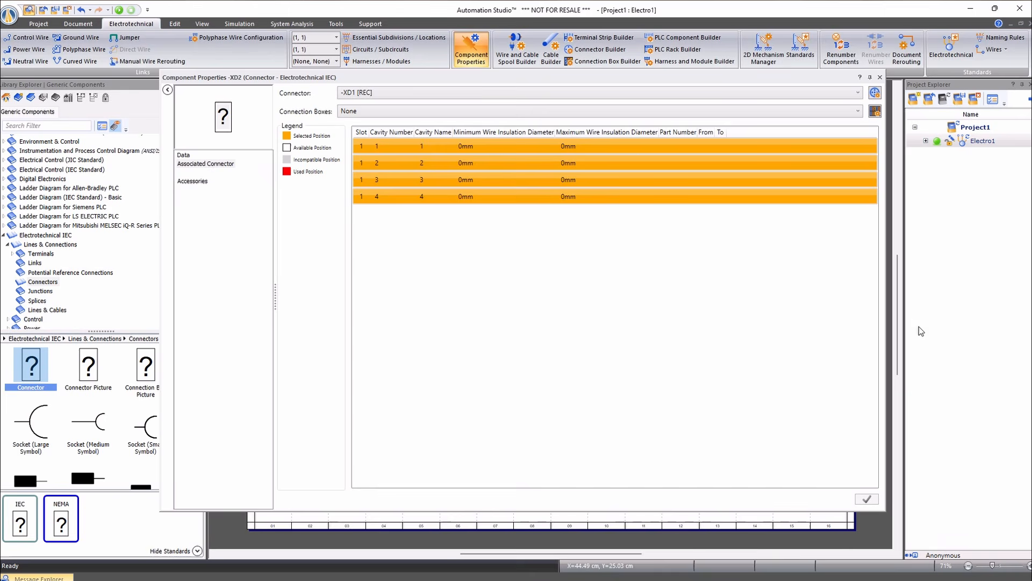
click(880, 78)
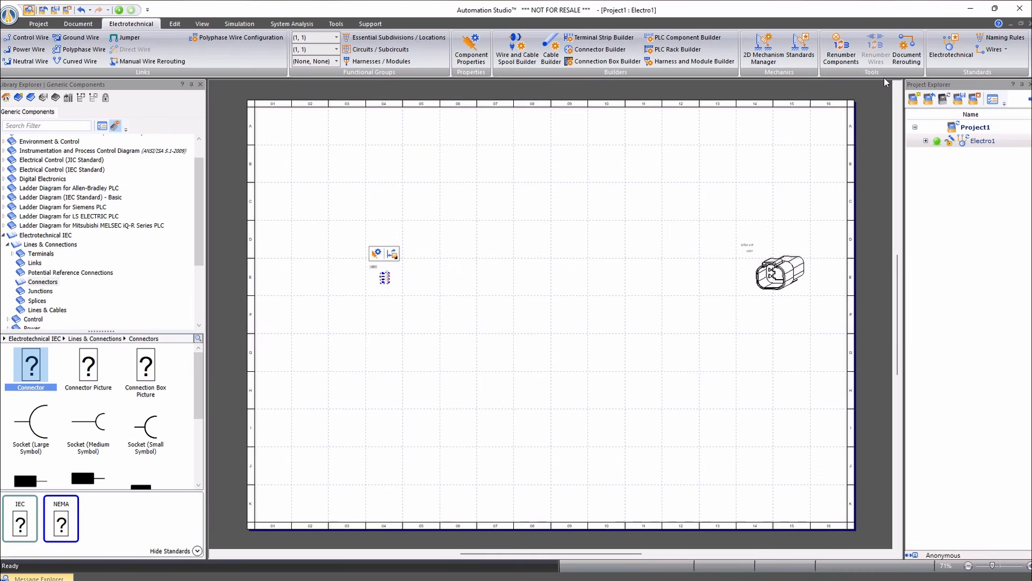
- Set the space between connection ports of the -XD1 connector symbol to 2
click(551, 328)
scroll(385, 277, up, 5)
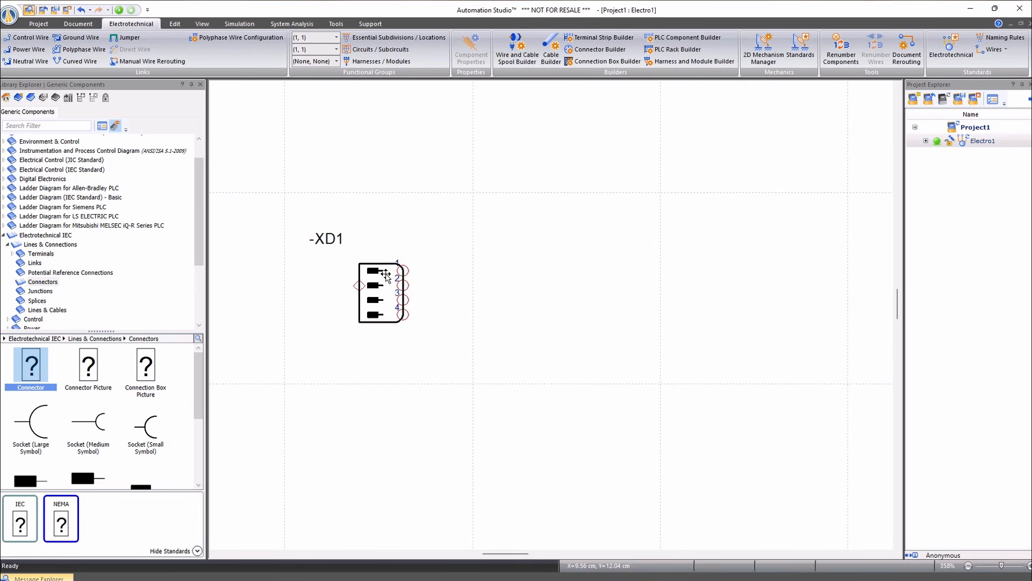
double_click(383, 322)
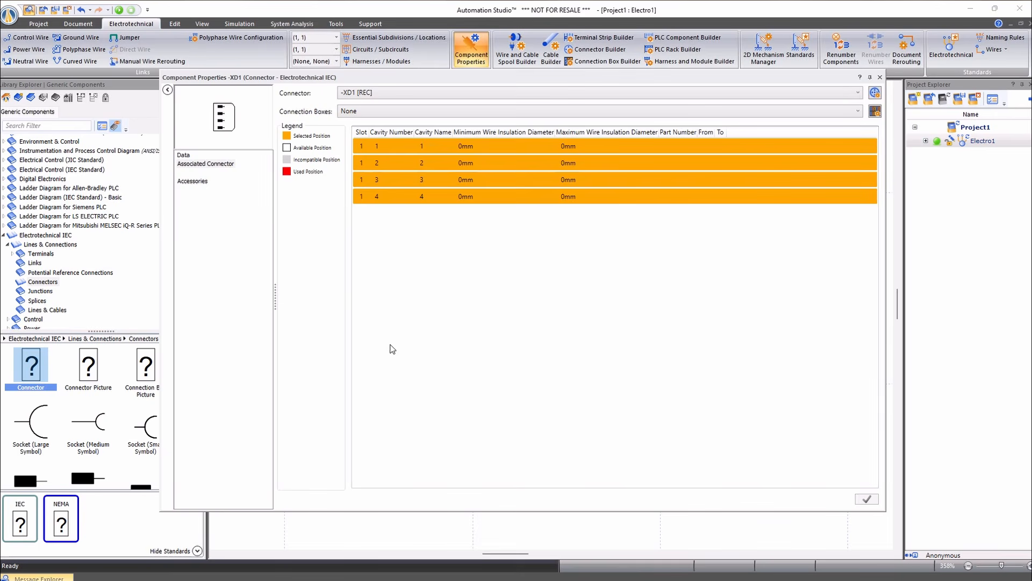
click(183, 156)
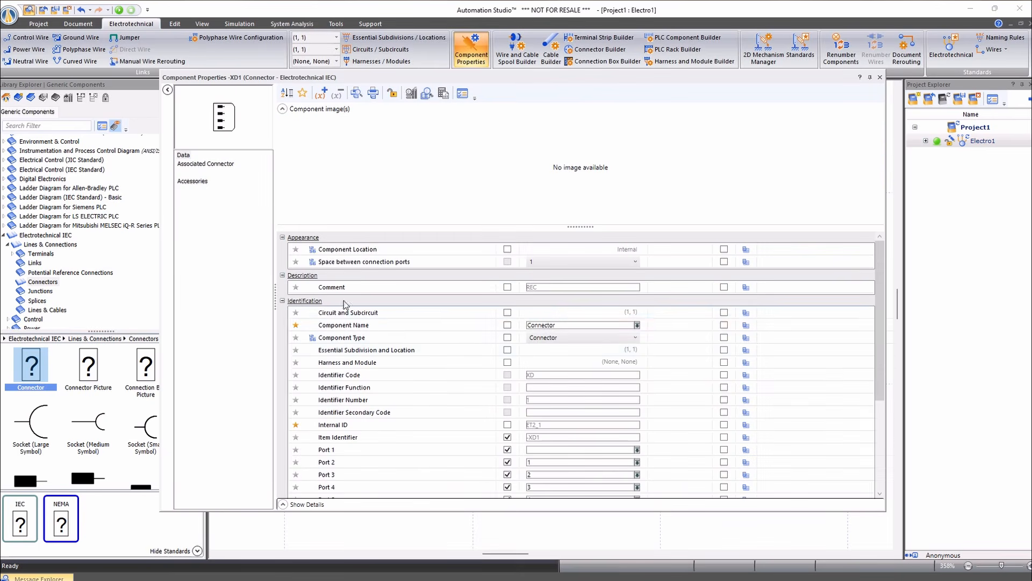
click(566, 262)
click(561, 284)
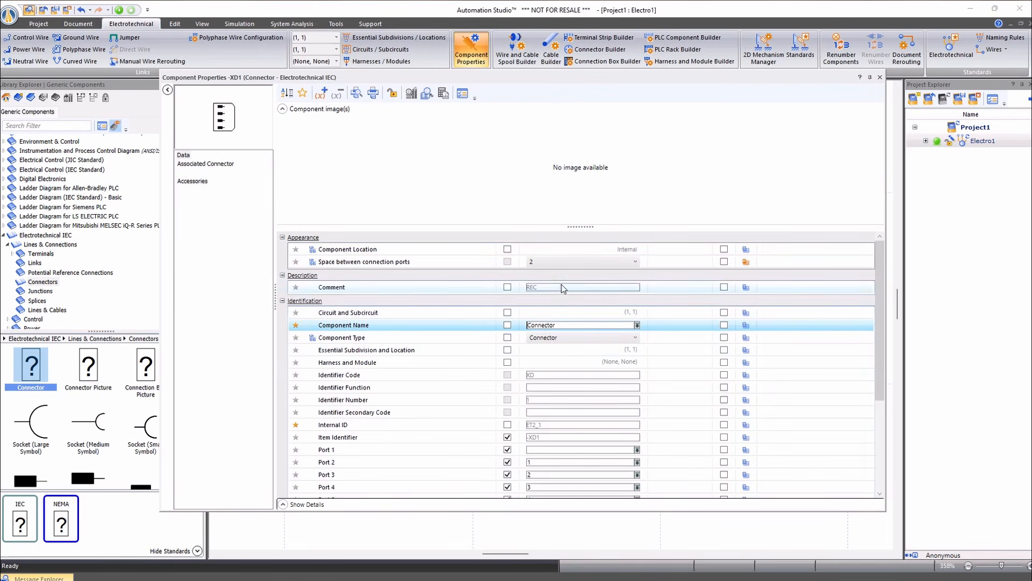
click(879, 77)
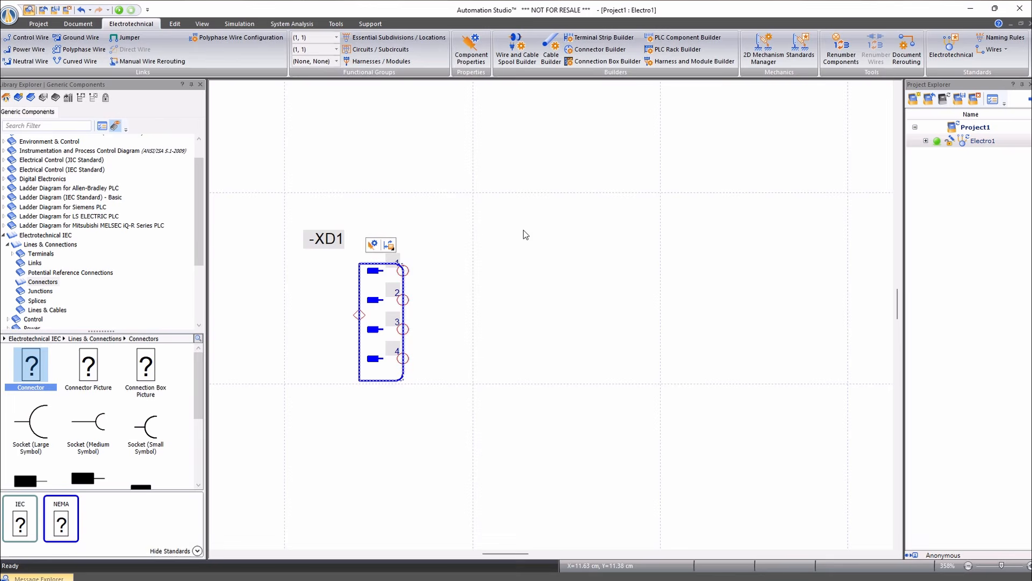
click(442, 428)
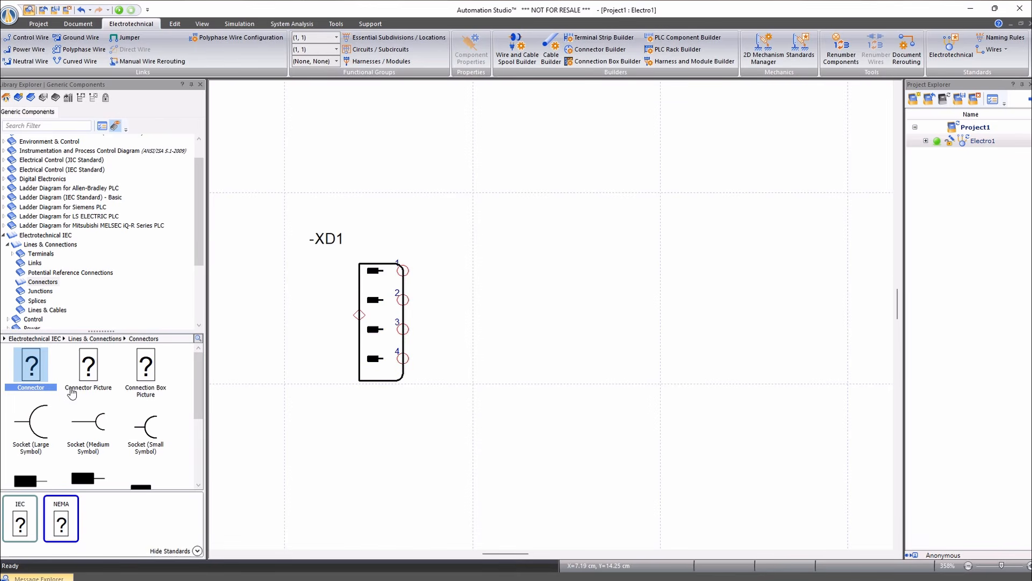
- Place a second Connector symbol to the right of -XD1 and associate it with all four cavities of -XD3
drag(31, 368, 704, 296)
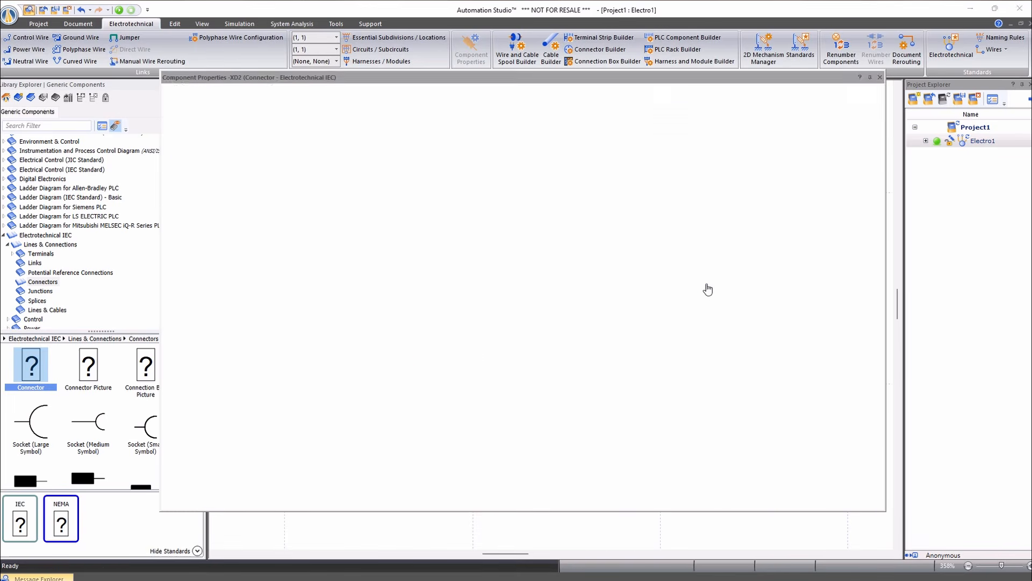
click(395, 93)
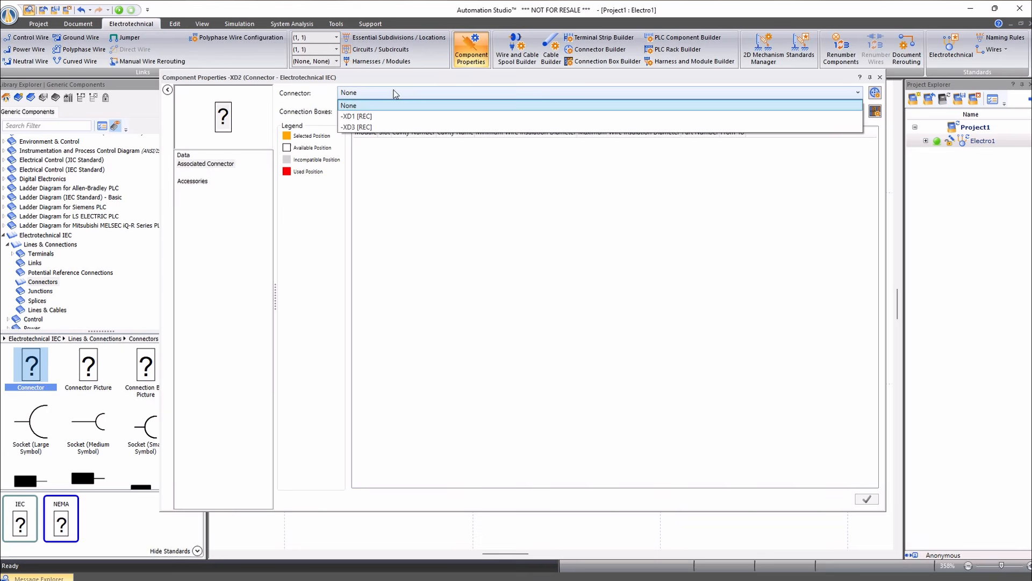
click(391, 126)
click(525, 149)
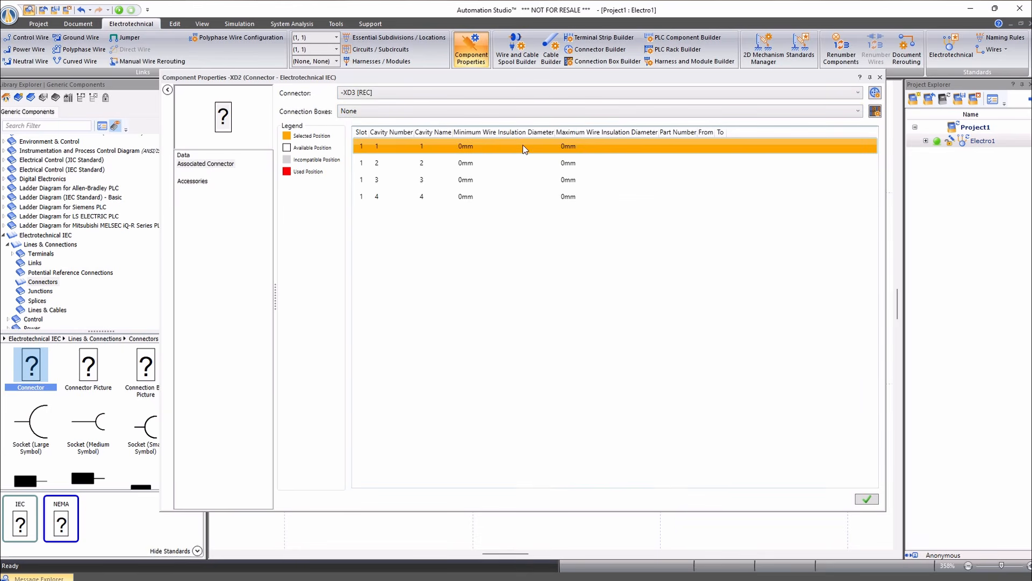
shift+click(524, 198)
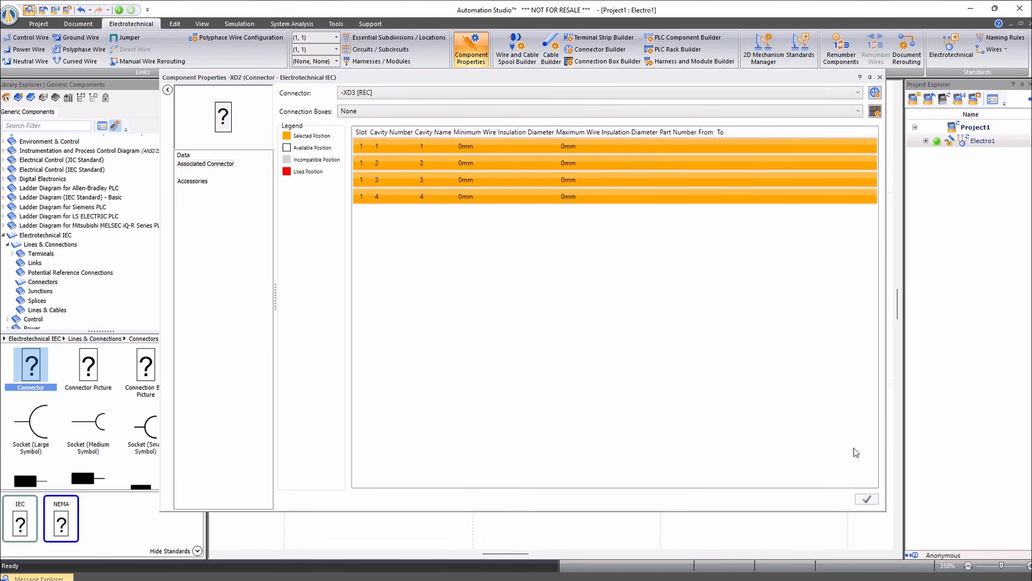
click(880, 78)
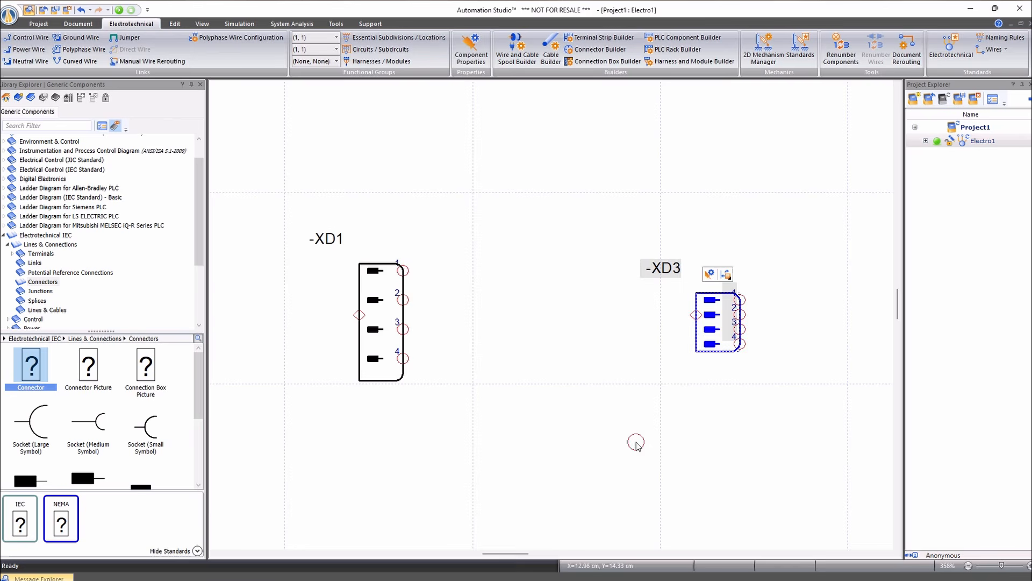
- Set the -XD3 symbol's space between connection ports to 2 and move the symbol level with -XD1
double_click(718, 347)
click(183, 155)
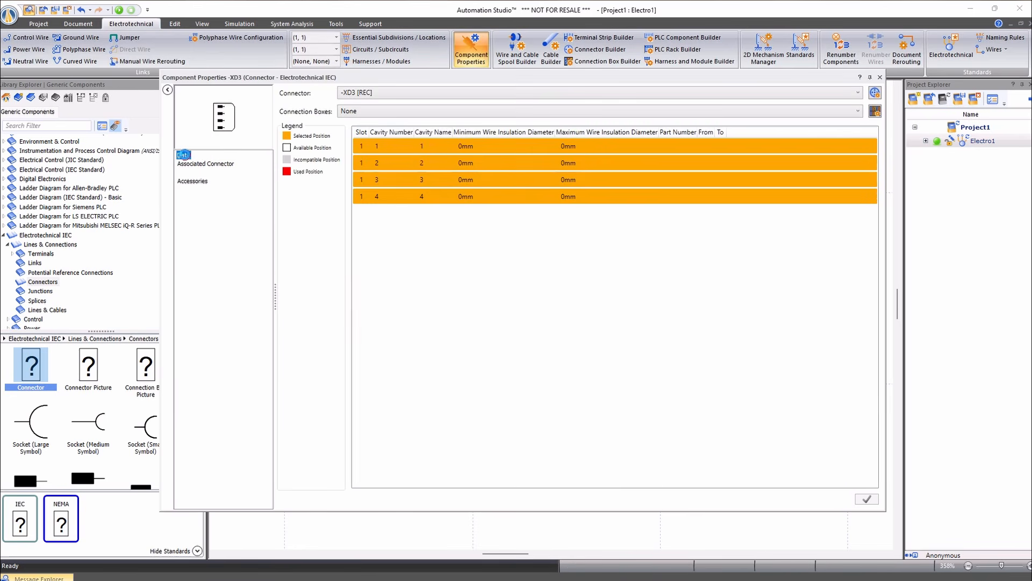
click(567, 261)
click(562, 283)
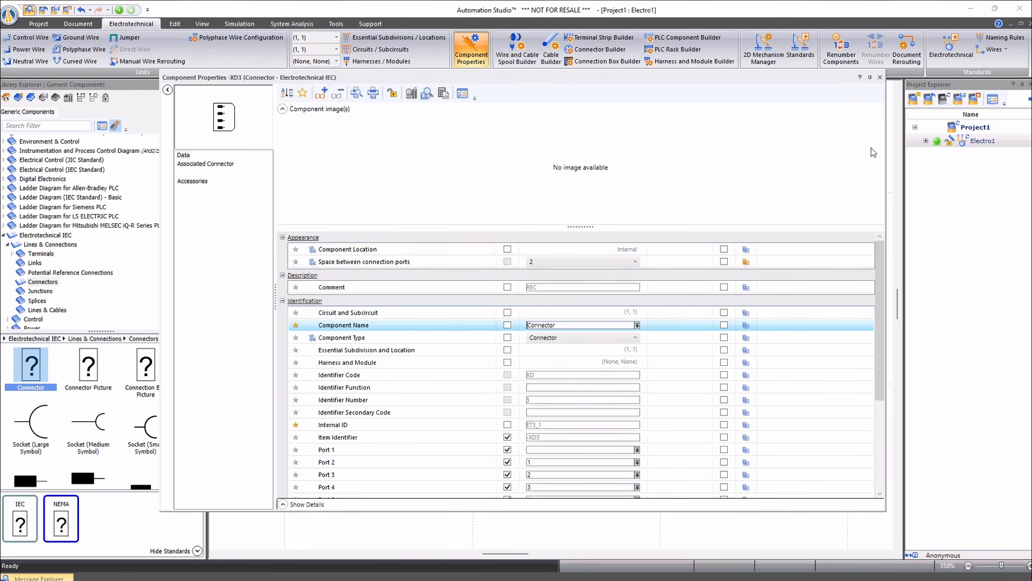
click(880, 77)
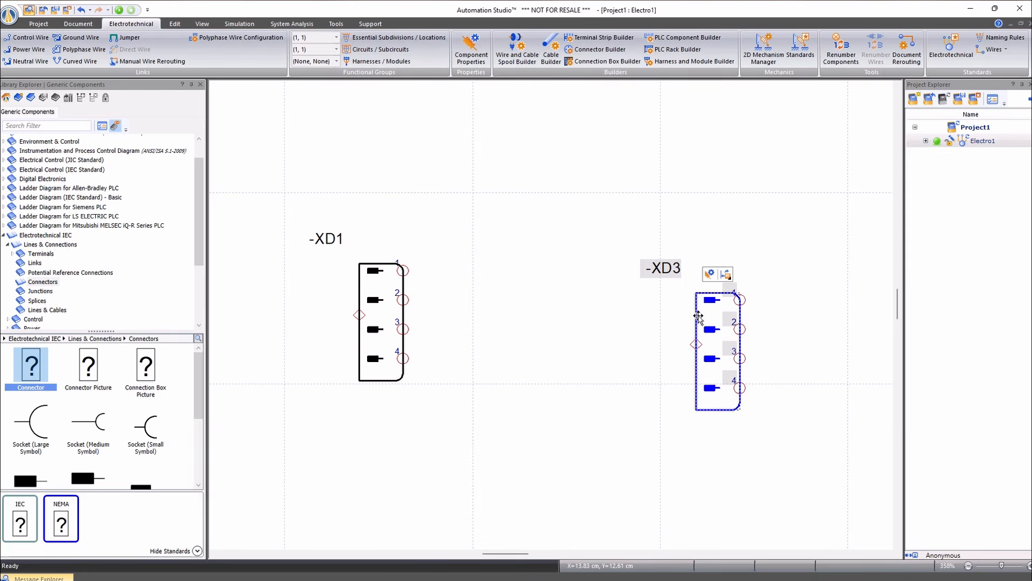
drag(699, 320, 696, 291)
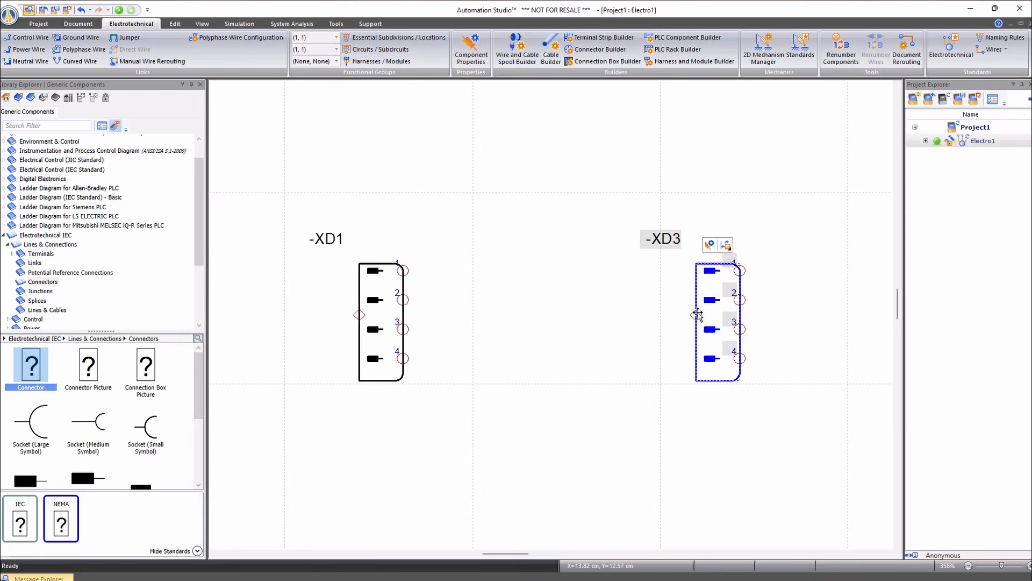
- Flip the -XD3 symbol horizontally to face -XD1 and wire port 1 of -XD1 to port 1 of -XD3
key(h)
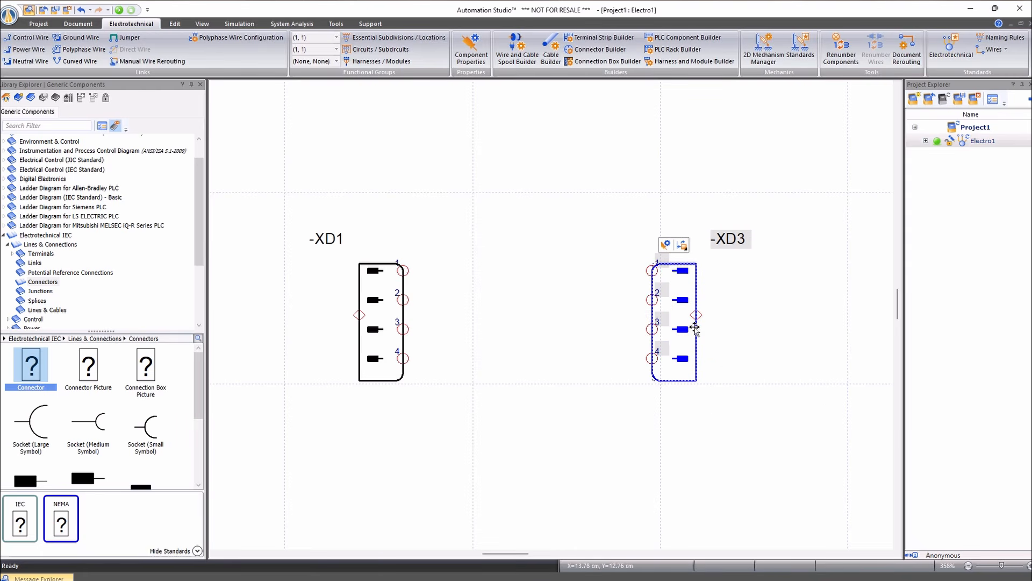
click(699, 430)
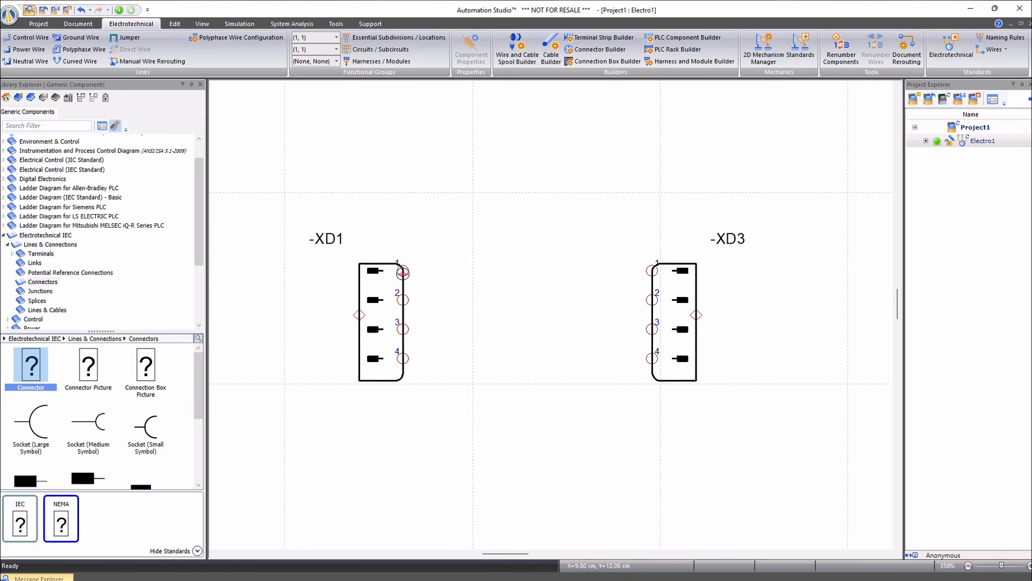
drag(402, 270, 652, 271)
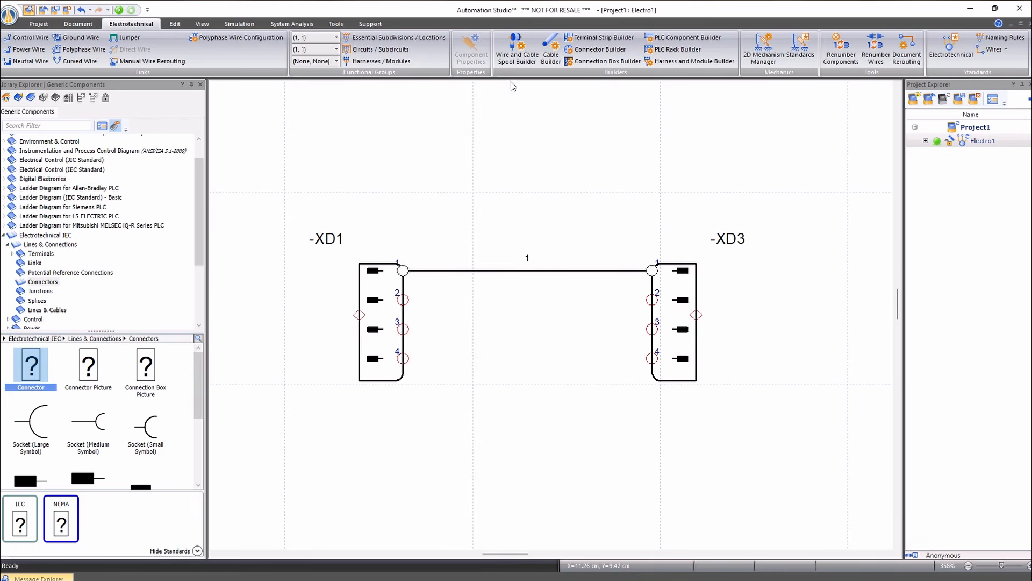
- Open the Wire and Cable Spool Builder and examine the available wire spools
click(518, 60)
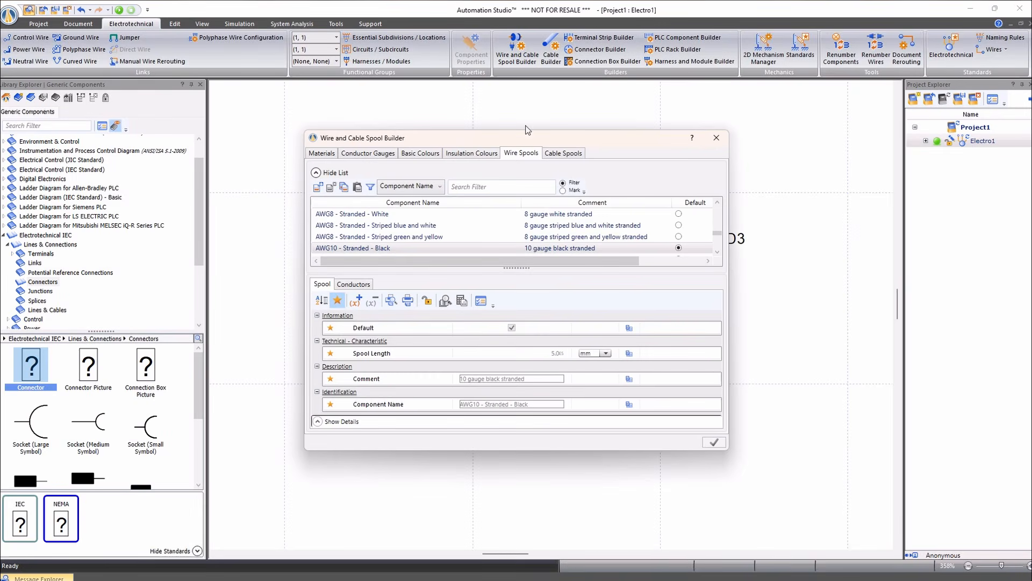
scroll(465, 237, up, 3)
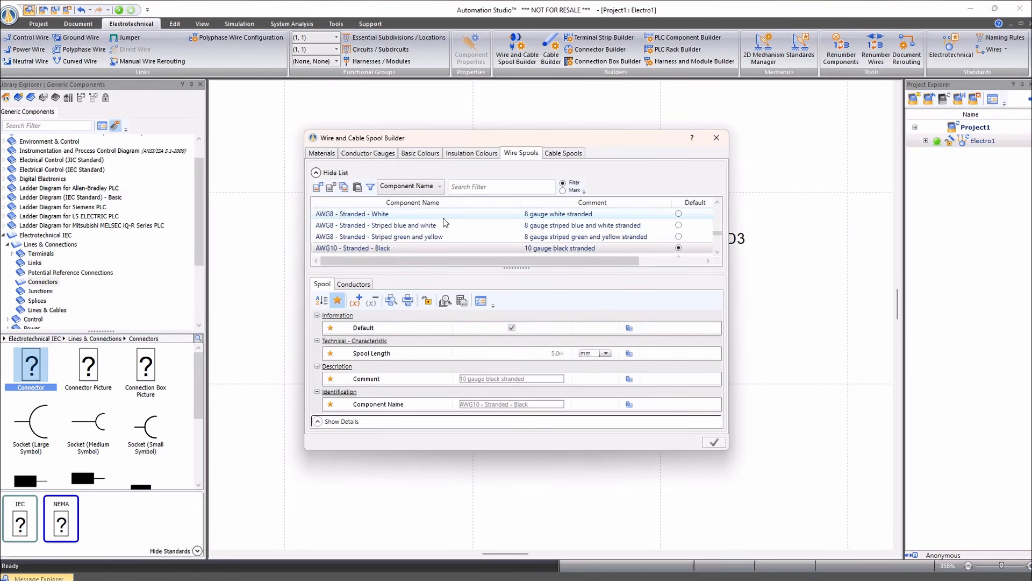
scroll(465, 237, up, 1)
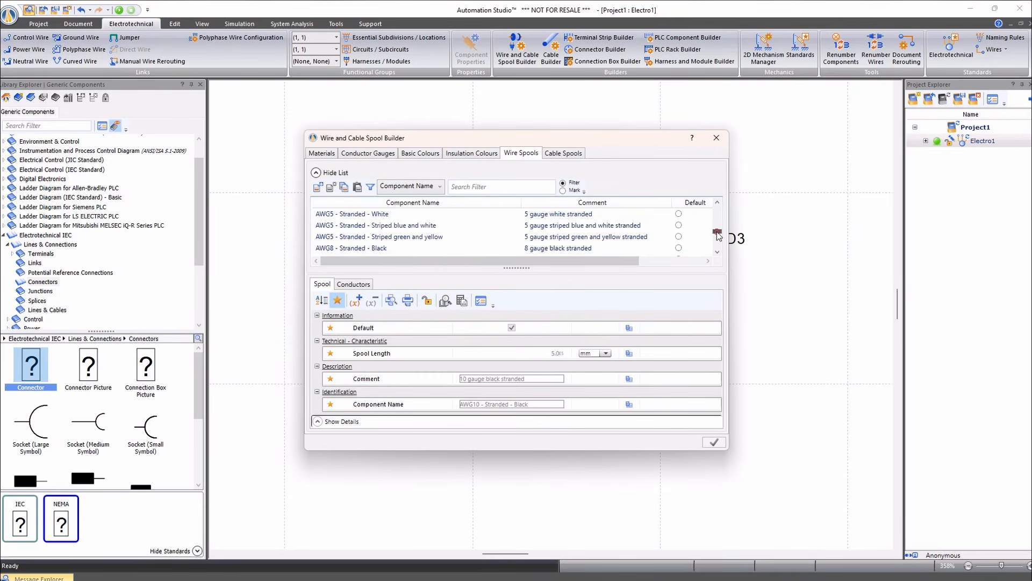
drag(719, 235, 734, 209)
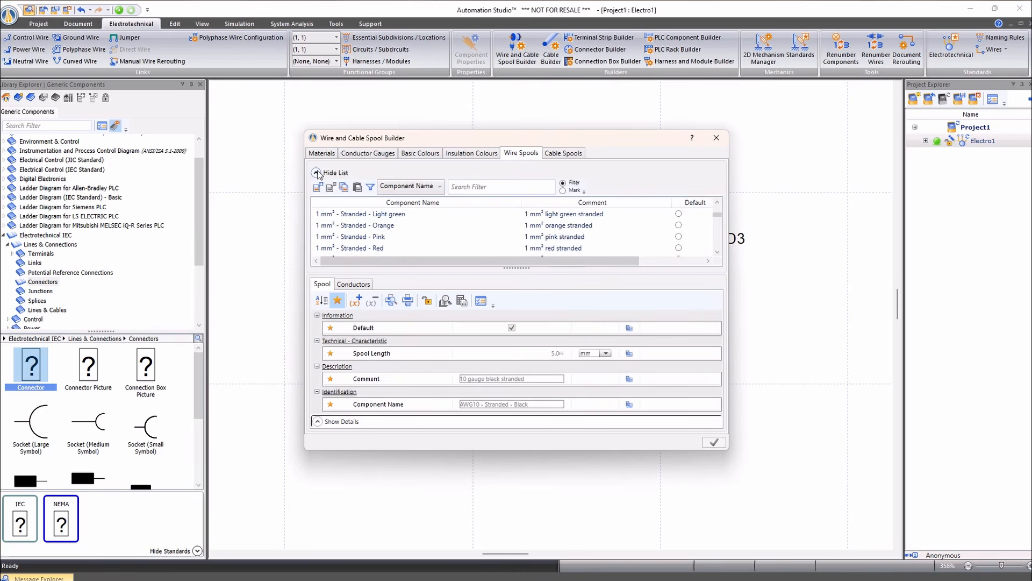
- Examine the builder's materials, conductor gauges, basic colours, insulation colours and cable spools, and close it
click(322, 153)
scroll(357, 218, down, 5)
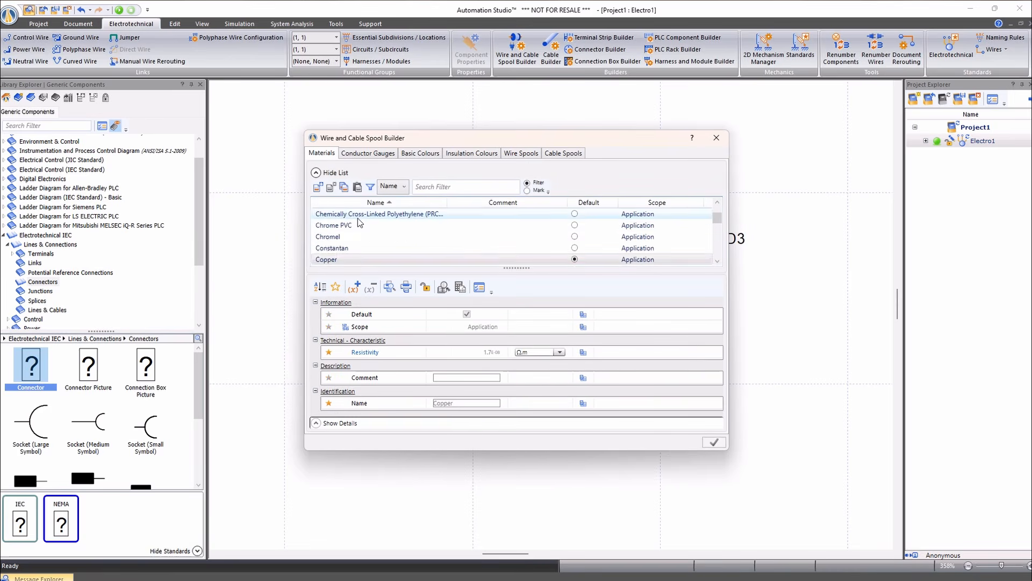
scroll(371, 247, down, 1)
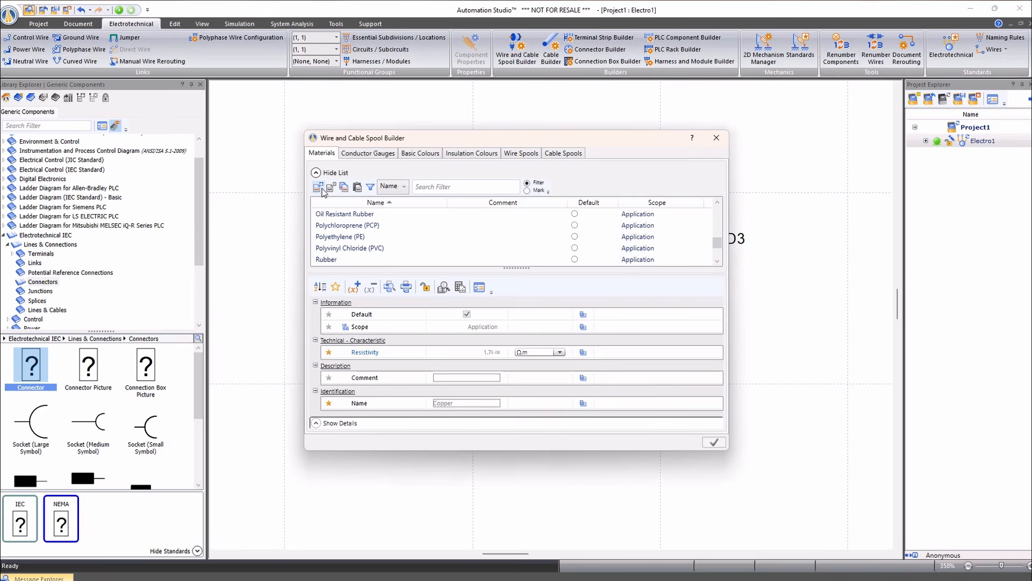
click(380, 155)
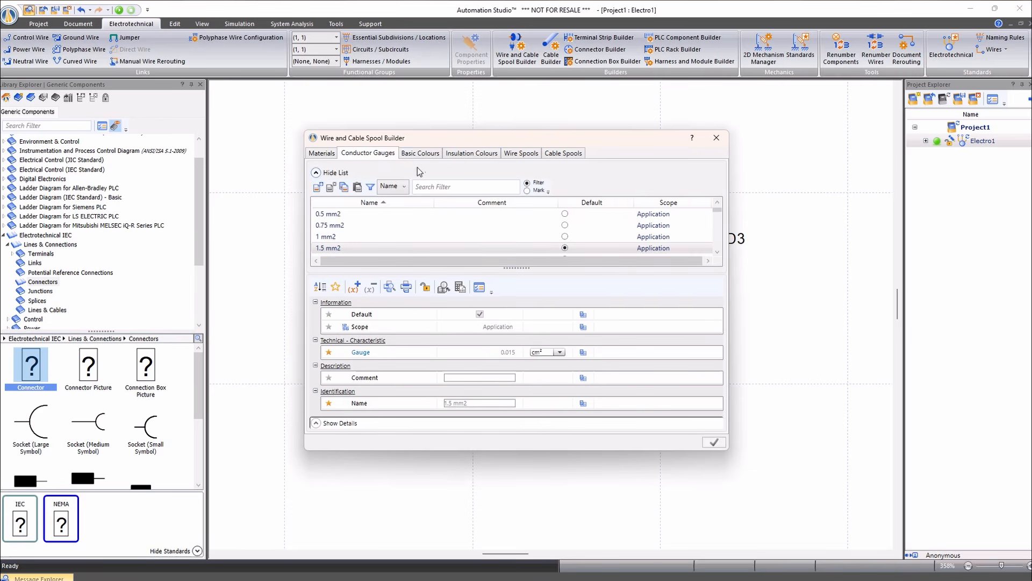
click(430, 154)
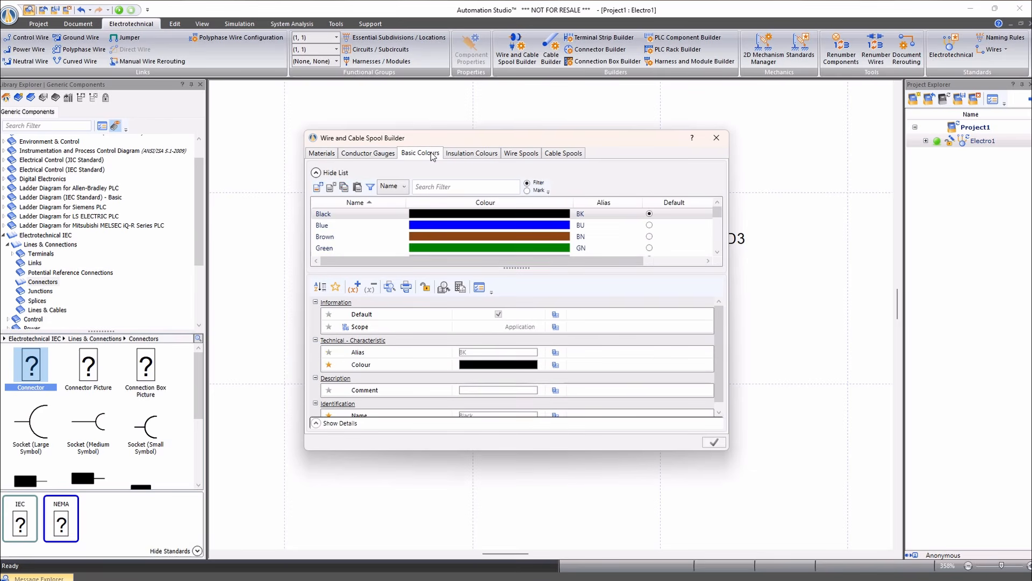
click(473, 155)
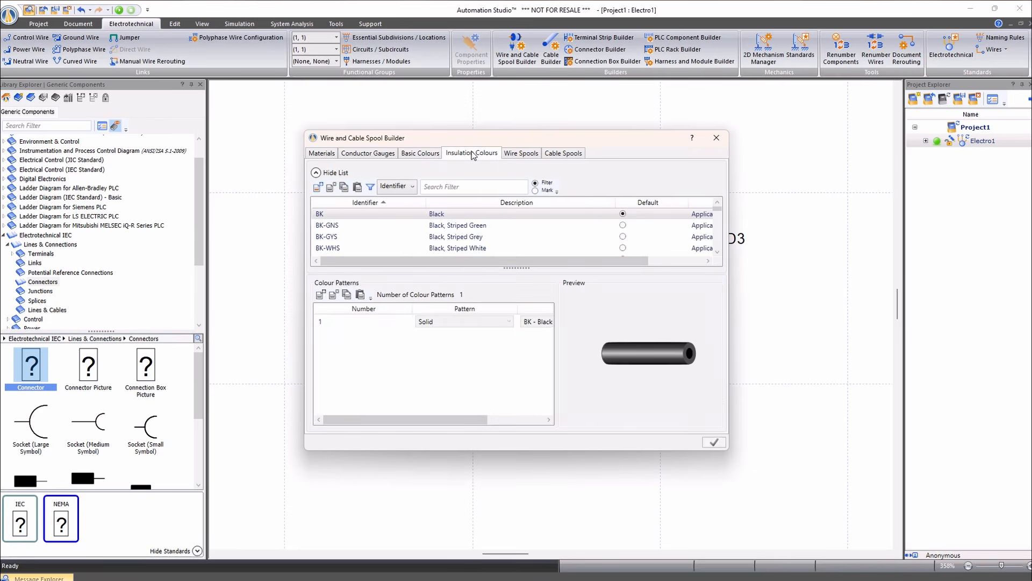
click(523, 155)
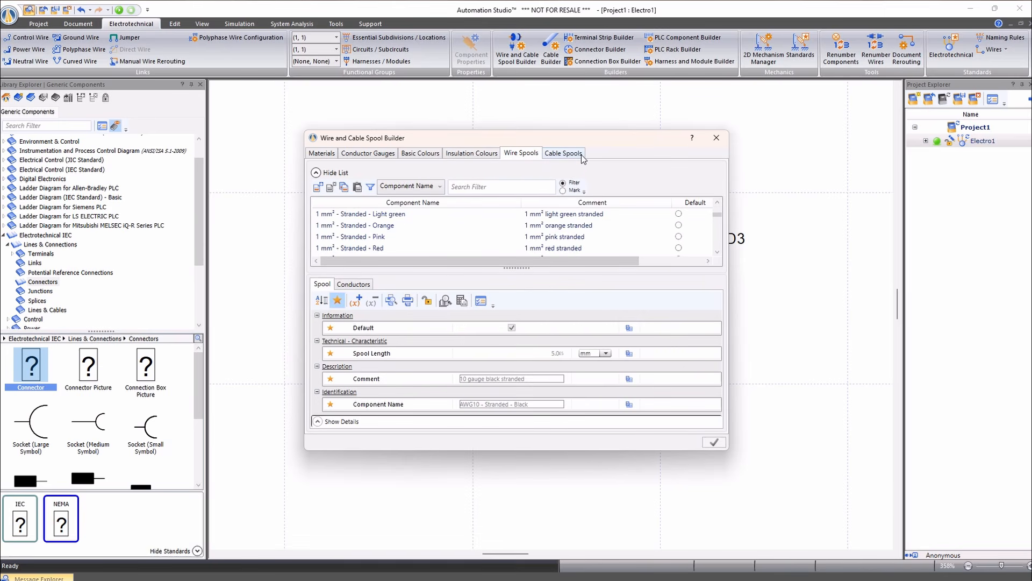
click(582, 156)
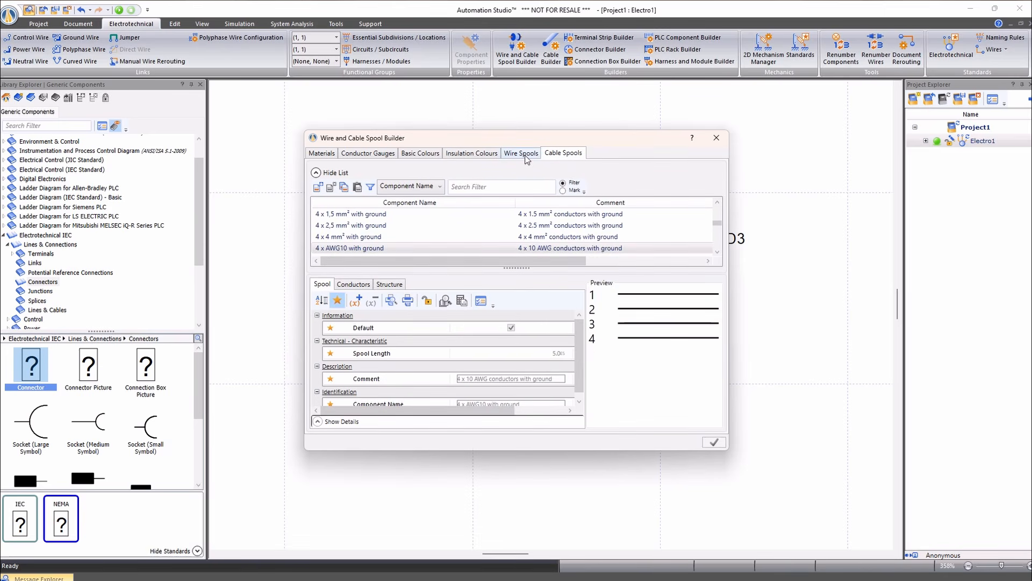
click(716, 138)
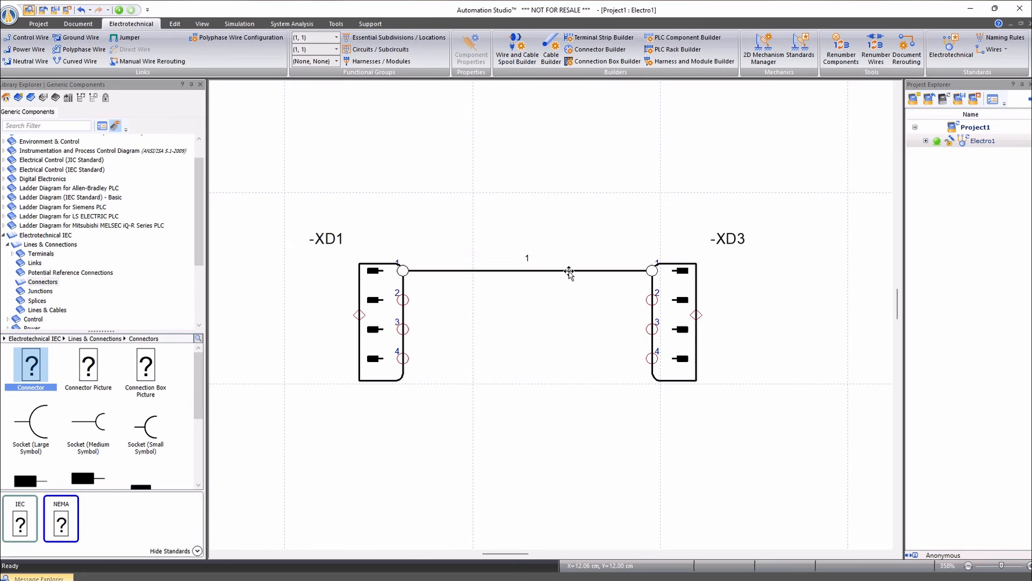
- Switch the diagram's wire display from No Highlighting to Highlight Wires
click(206, 24)
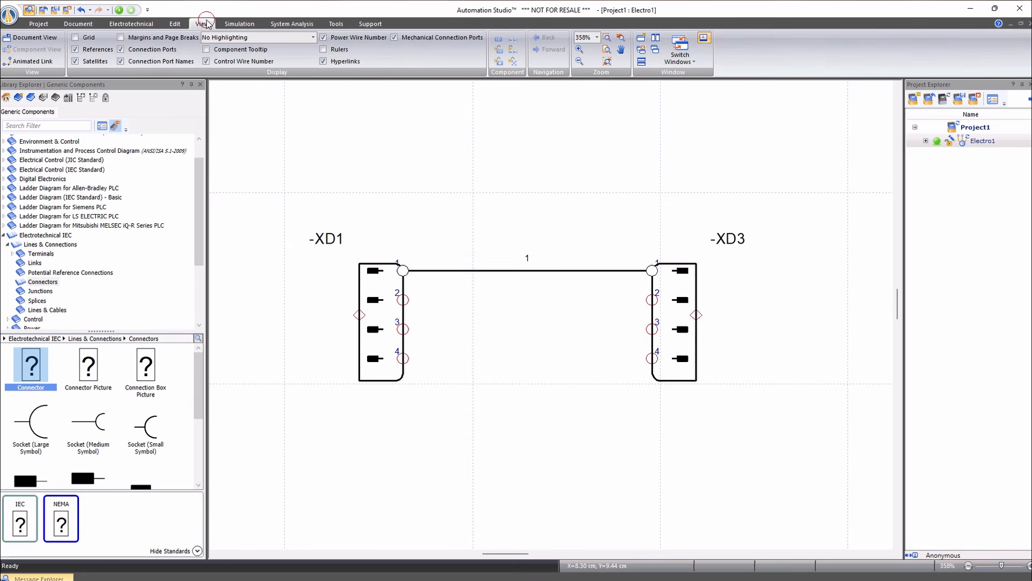
click(231, 38)
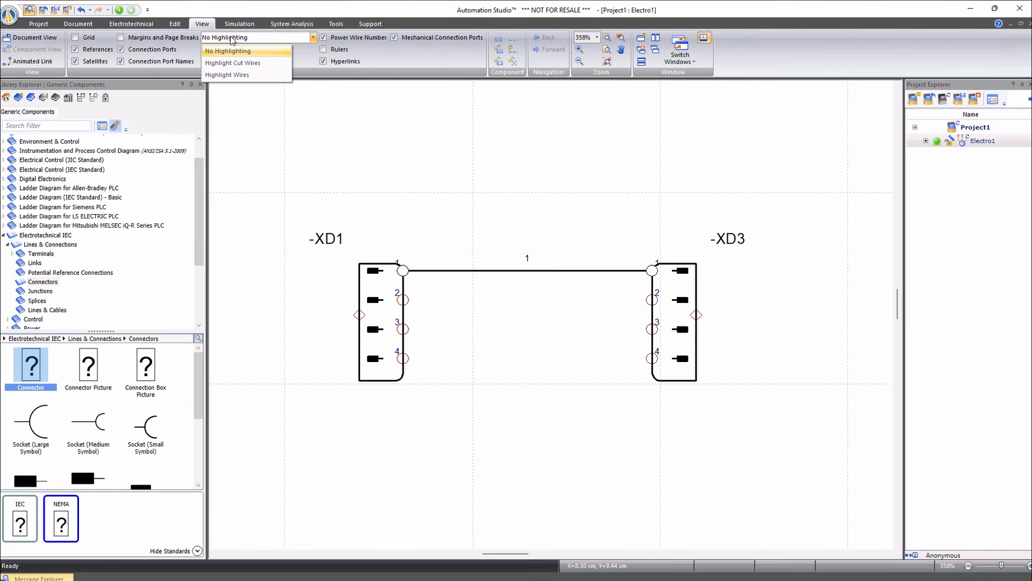
click(250, 76)
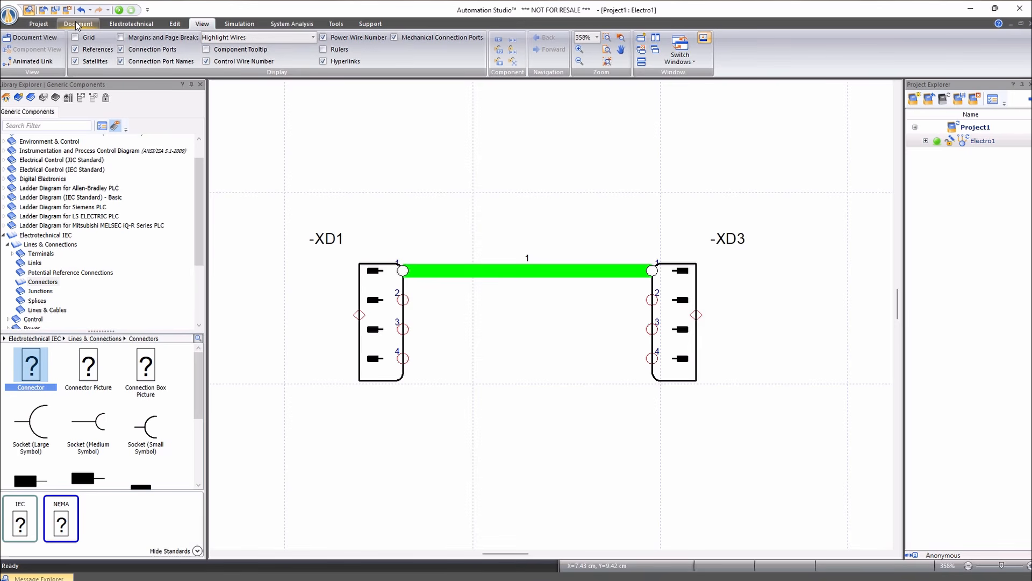
- Make the Control wire edition appearance inherit the associated conductor's insulation style and colours
click(132, 24)
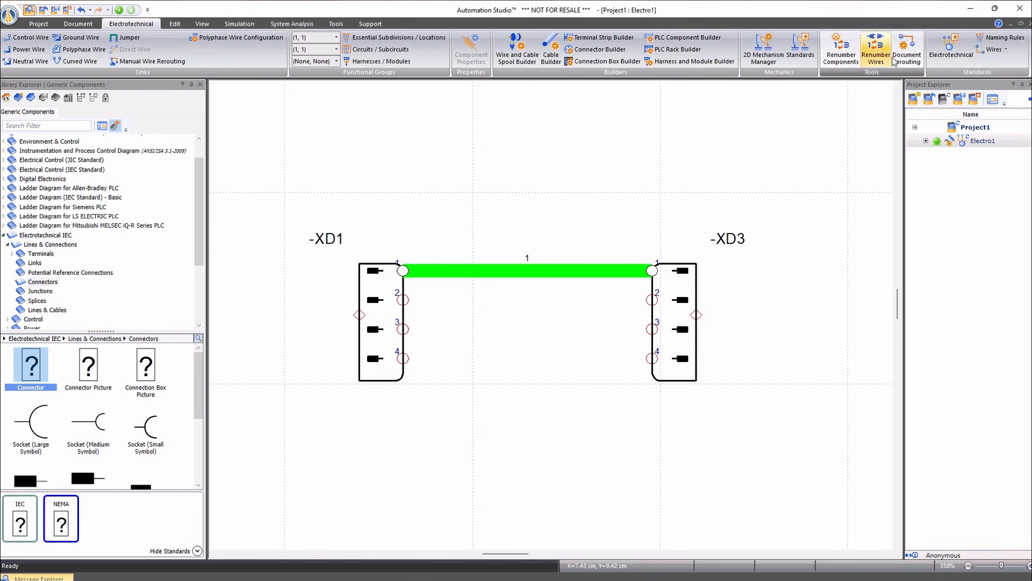
click(999, 51)
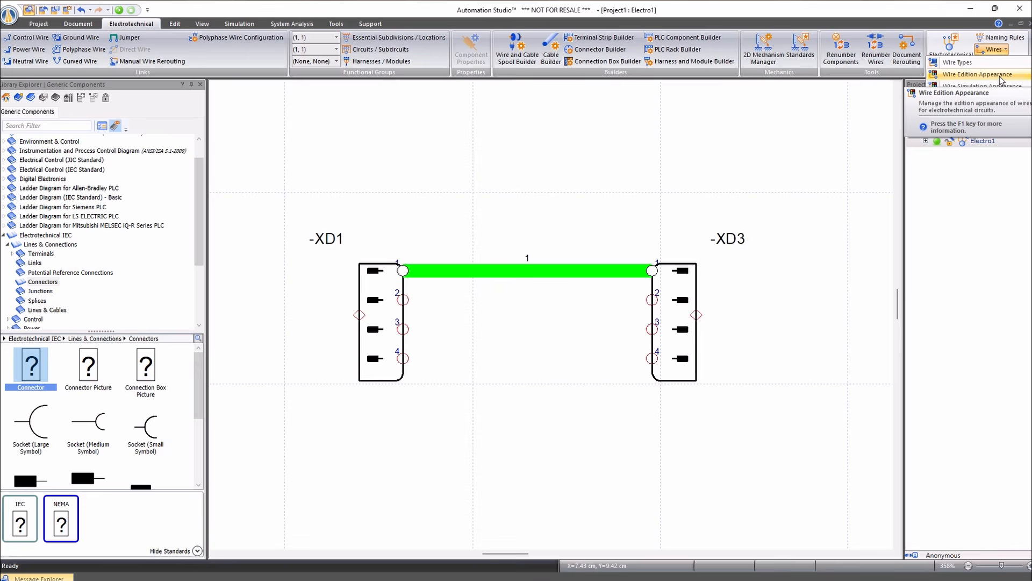
click(1001, 75)
scroll(472, 392, down, 5)
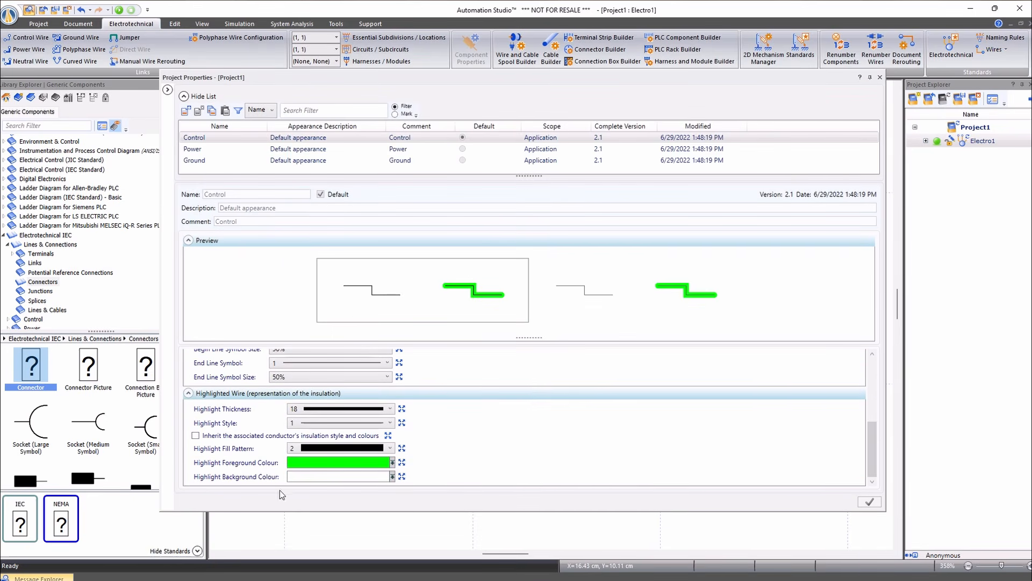
click(195, 435)
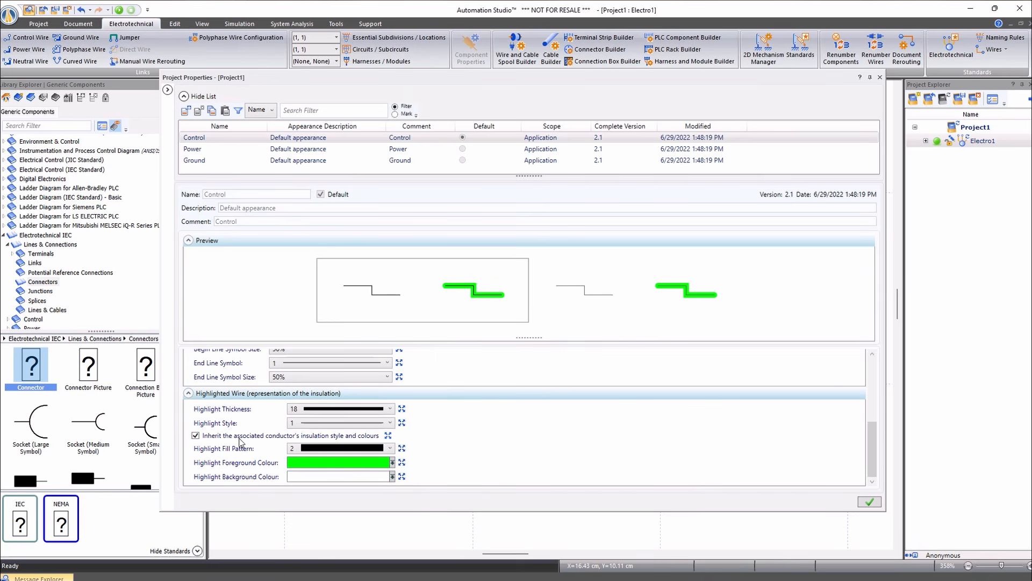
- Set the Control wire's highlight thickness to 9, save the appearance changes and close the project properties
scroll(430, 446, up, 5)
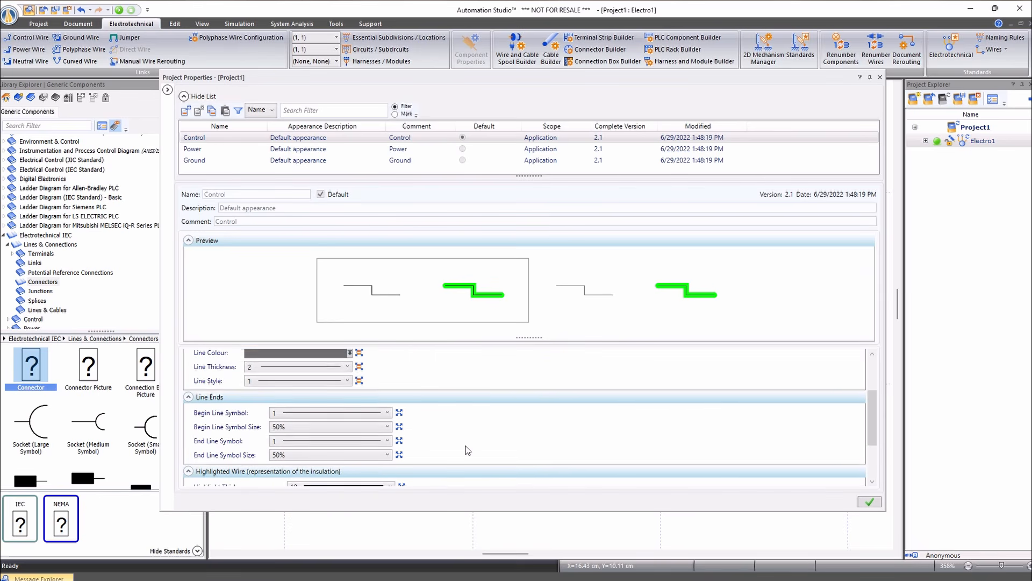
scroll(427, 408, up, 1)
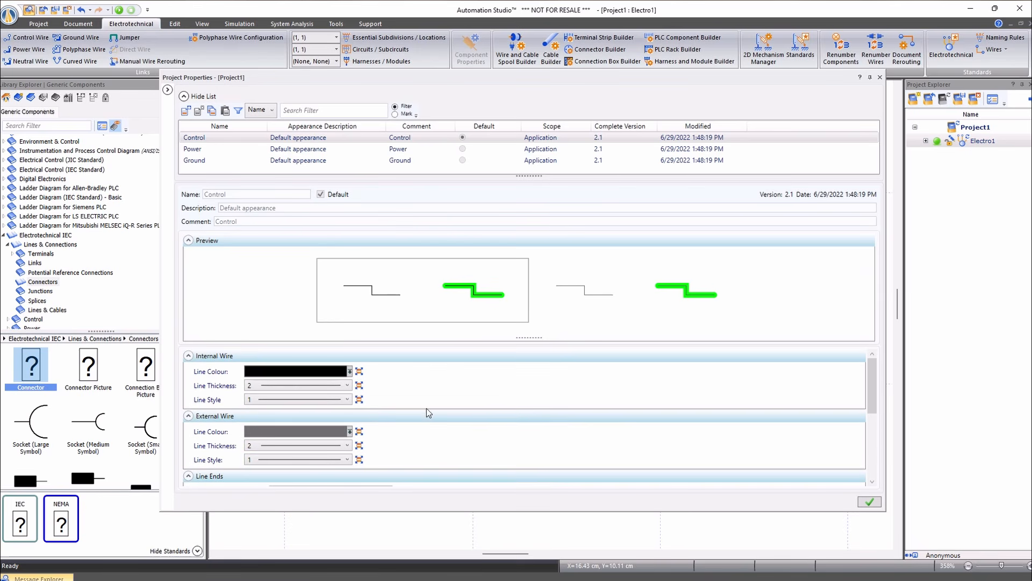
scroll(402, 409, down, 4)
scroll(456, 423, down, 1)
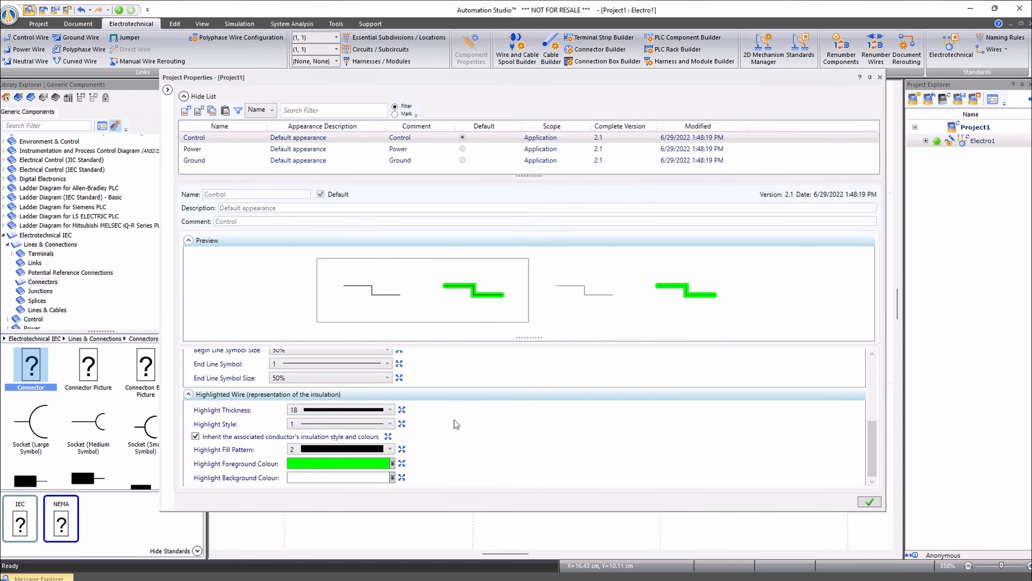
click(386, 411)
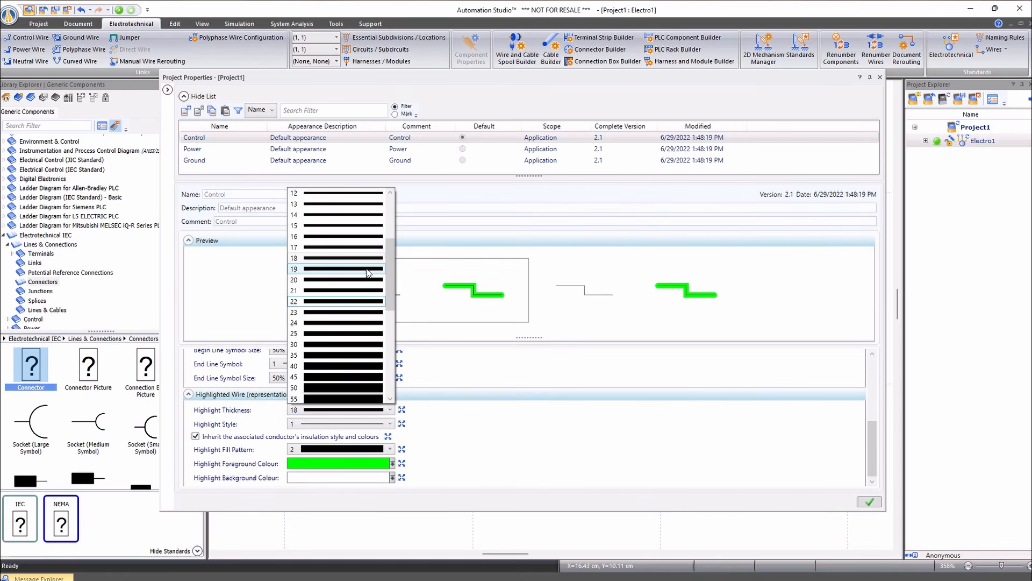
scroll(368, 268, up, 1)
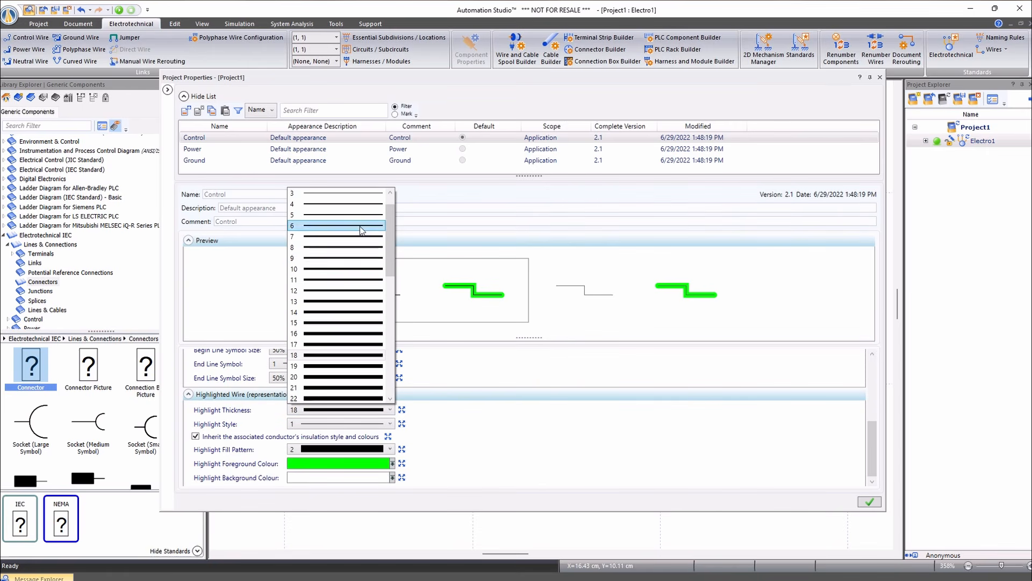
click(355, 259)
click(870, 504)
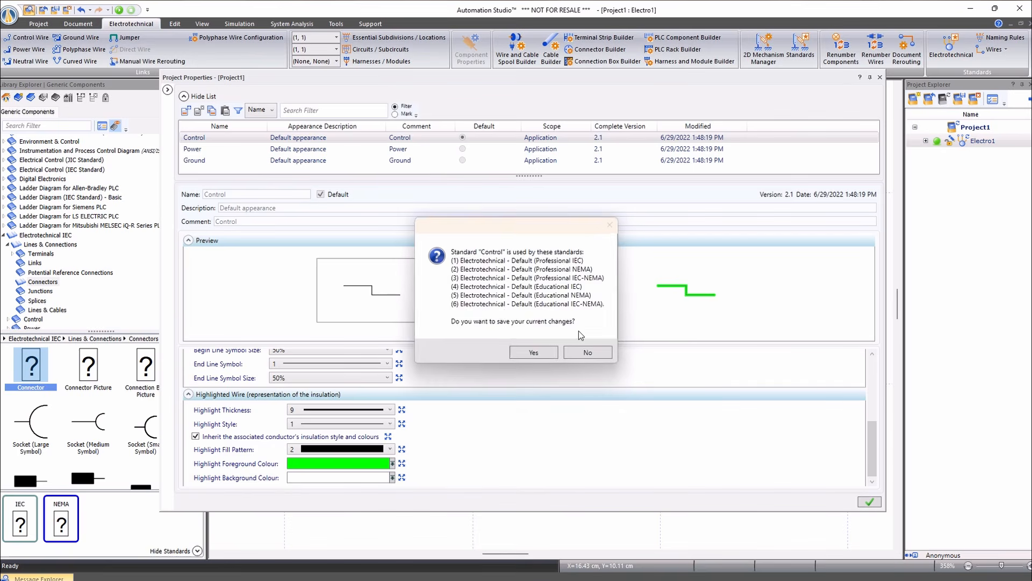
click(534, 354)
click(880, 78)
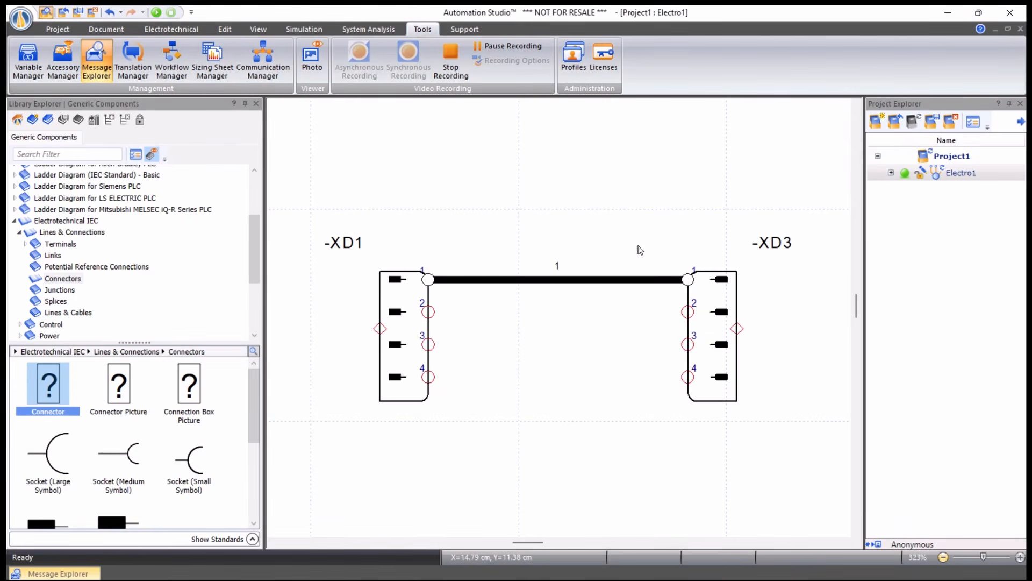
- Wire port 2 of -XD1 to port 2 of -XD3 and assign it the 0,75 mm² - Stranded - Blue wire spool
click(428, 312)
click(684, 312)
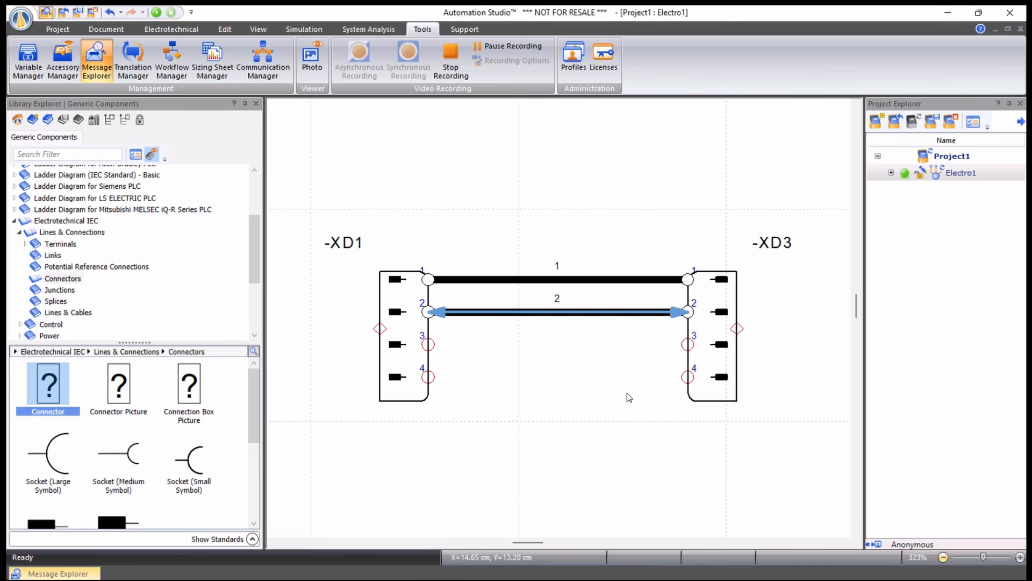
double_click(611, 312)
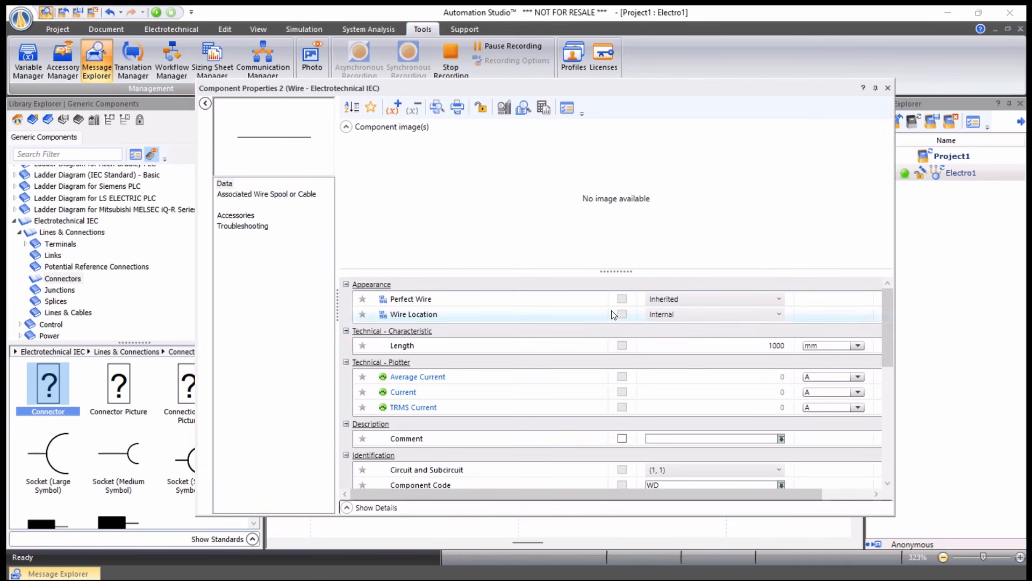
click(266, 194)
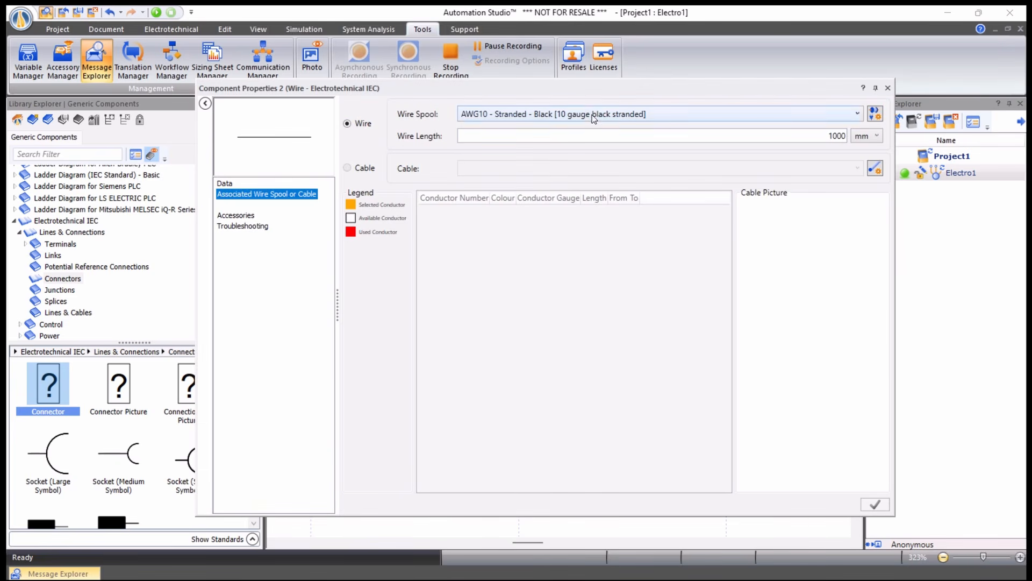
click(594, 119)
drag(856, 270, 852, 122)
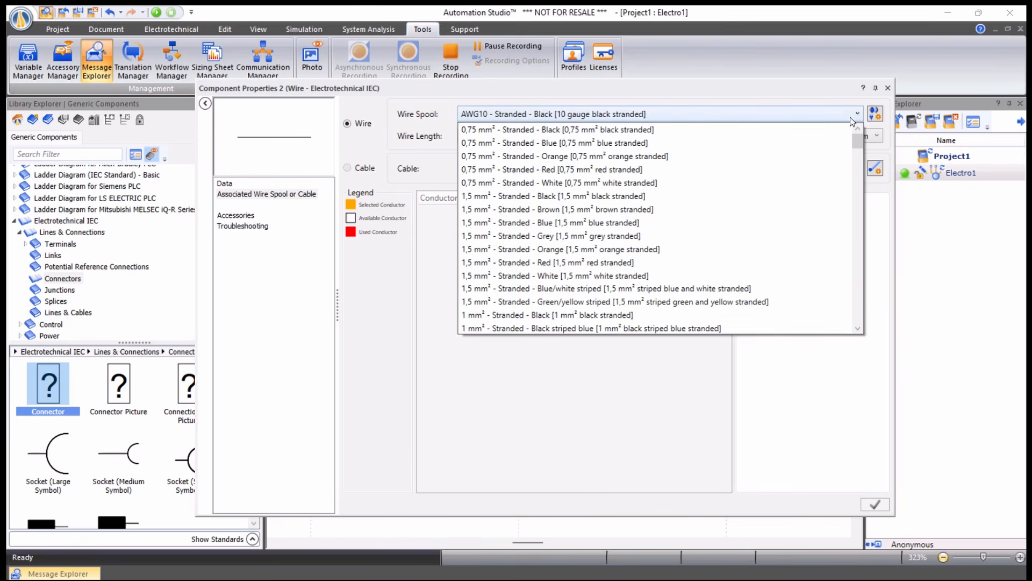
click(619, 143)
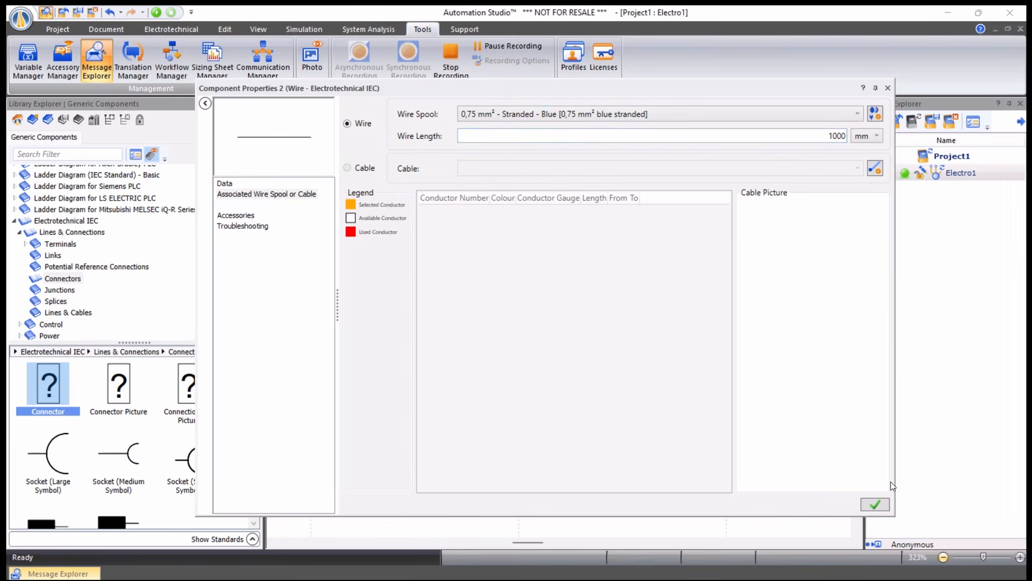
click(876, 503)
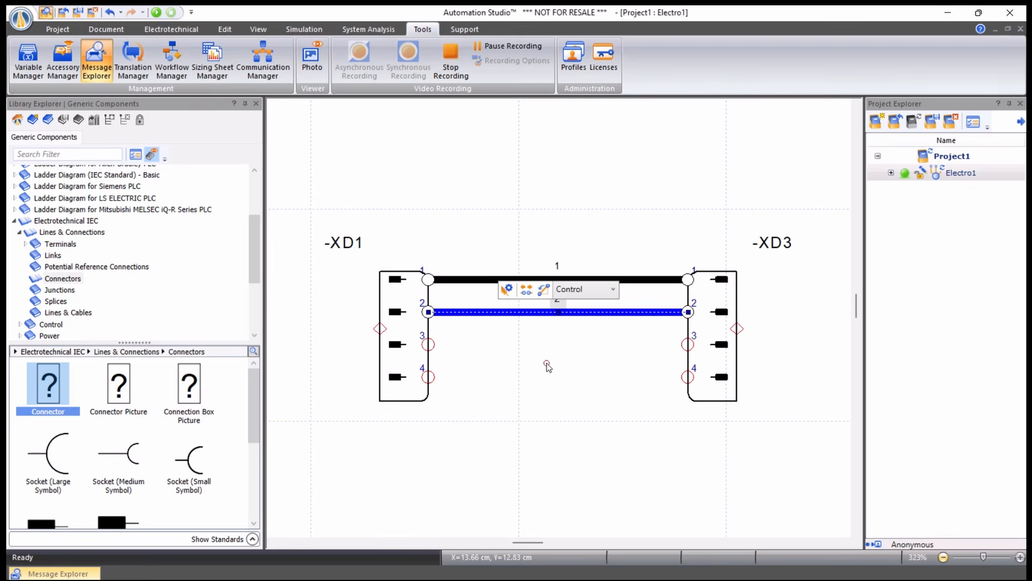
- Place a Splice, 3 Connections symbol between the two connectors, level with their port 4
click(56, 301)
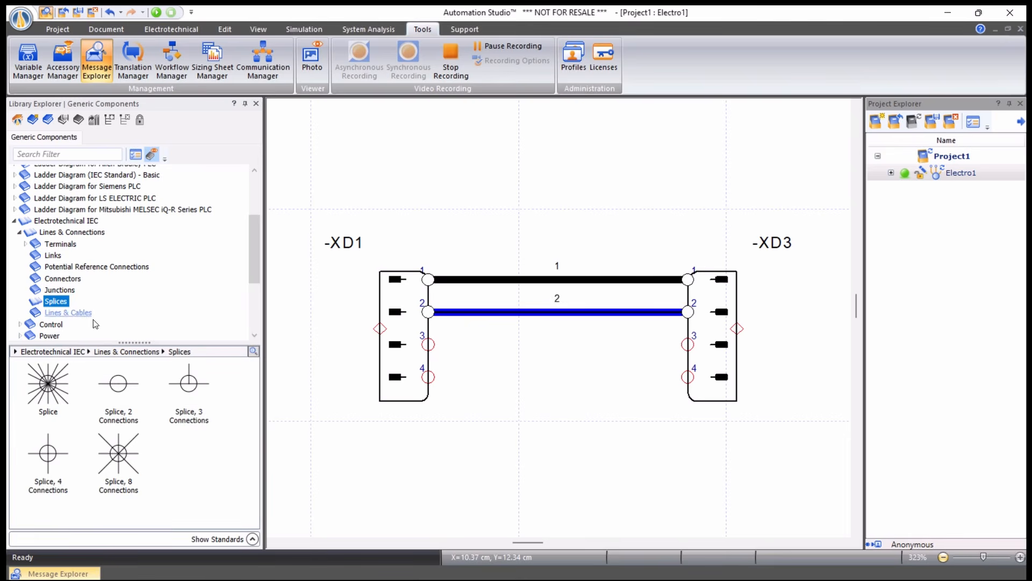
click(189, 398)
drag(190, 400, 590, 377)
click(565, 443)
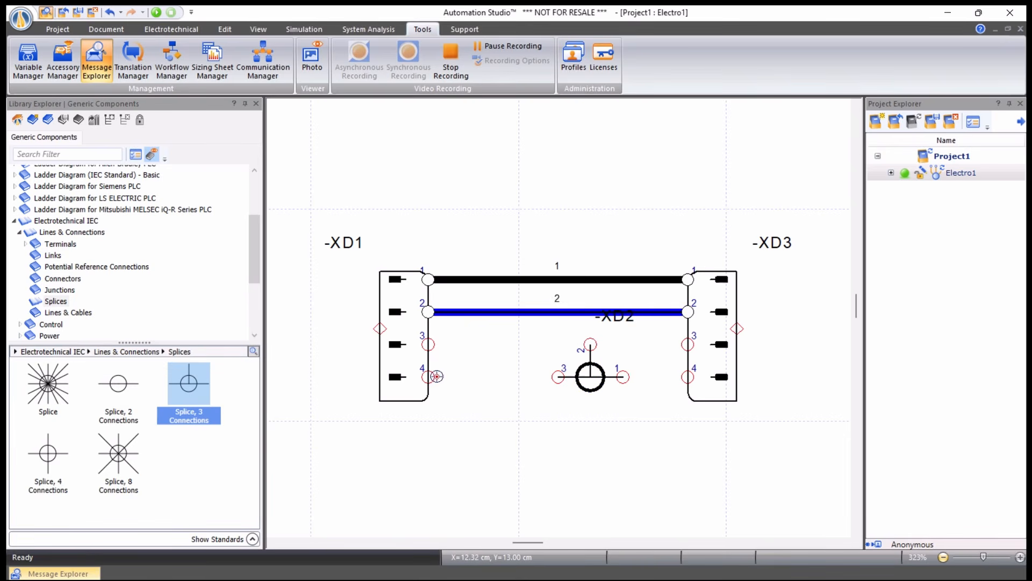
- Wire port 4 of -XD1 through the splice, continuous on port 1, to port 4 of -XD3, and splice port 2 to port 3 of -XD3
drag(428, 377, 553, 377)
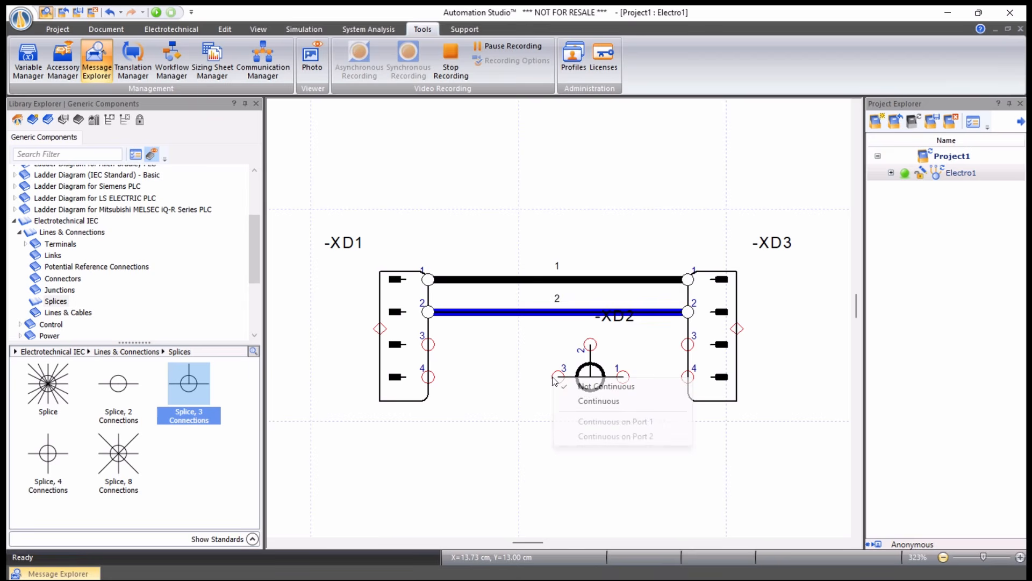
click(583, 401)
click(591, 421)
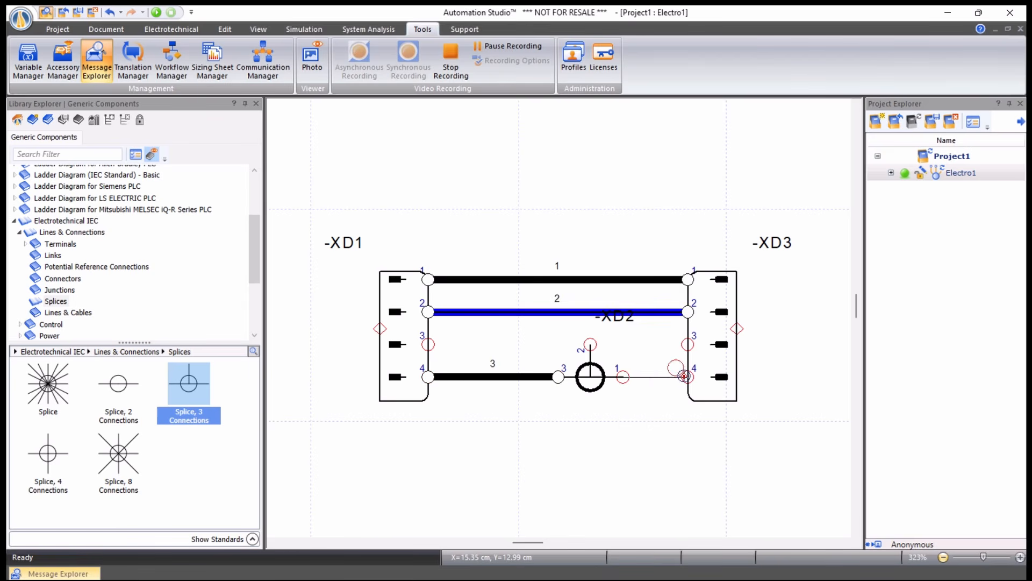
click(688, 377)
click(554, 340)
drag(589, 346, 688, 344)
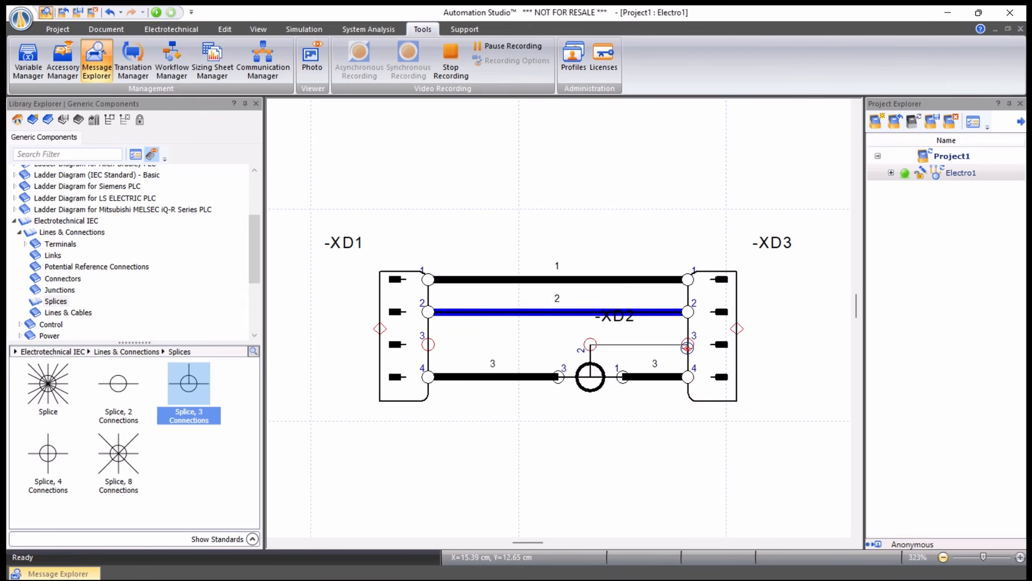
- Assign the 0,75 mm² - Stranded - Red wire spool to the continuous wire through the splice
double_click(515, 377)
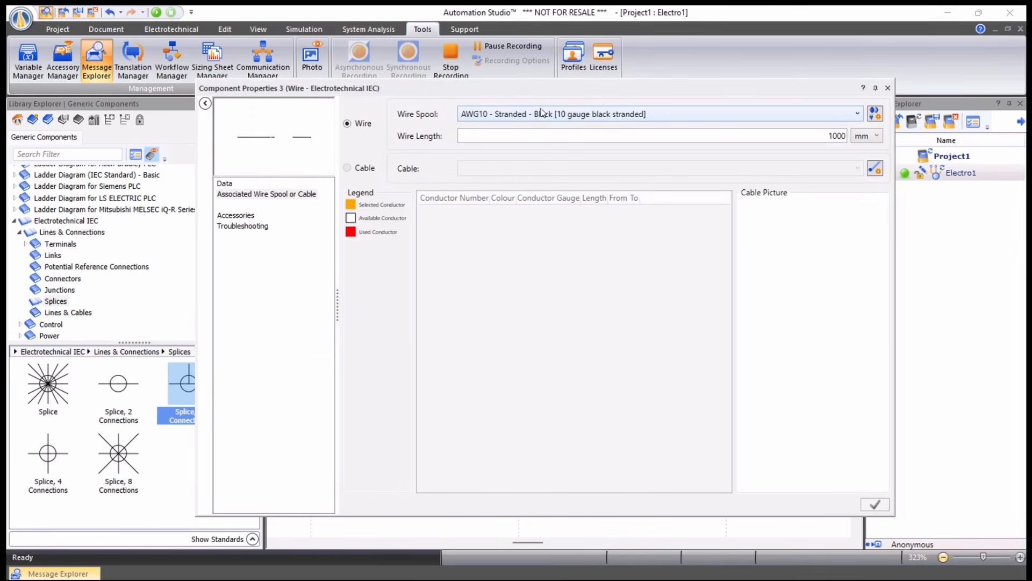
click(542, 112)
drag(857, 263, 839, 113)
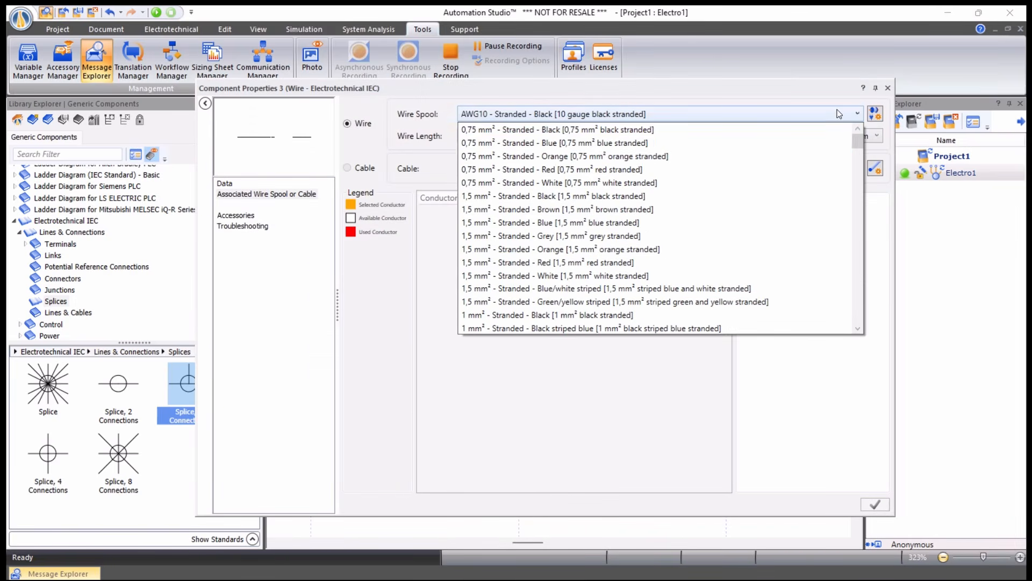
click(655, 170)
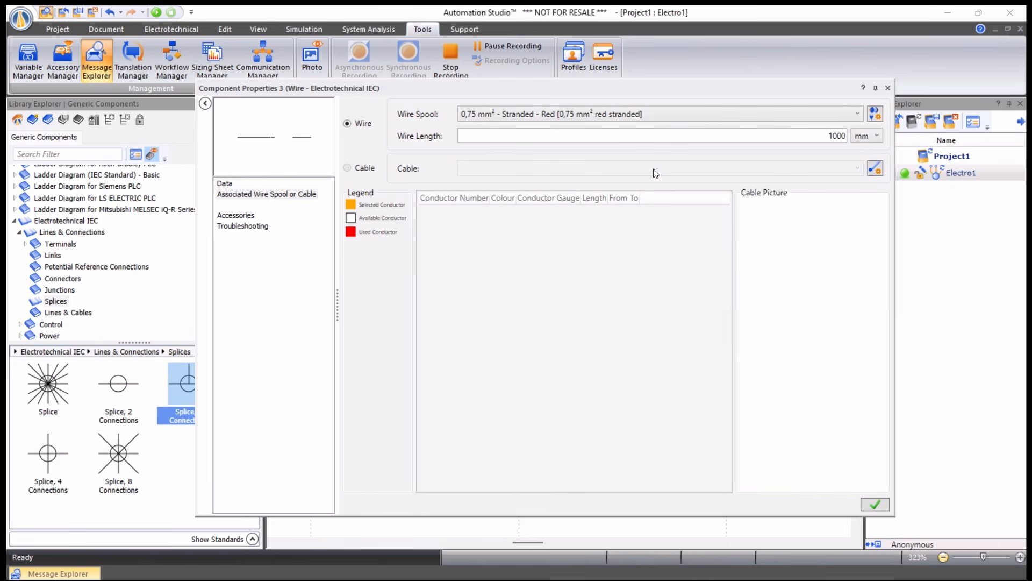
click(875, 504)
- Assign the 0,75 mm² - Stranded - Green wire spool to the wire from splice port 2 to -XD3 port 3
double_click(634, 344)
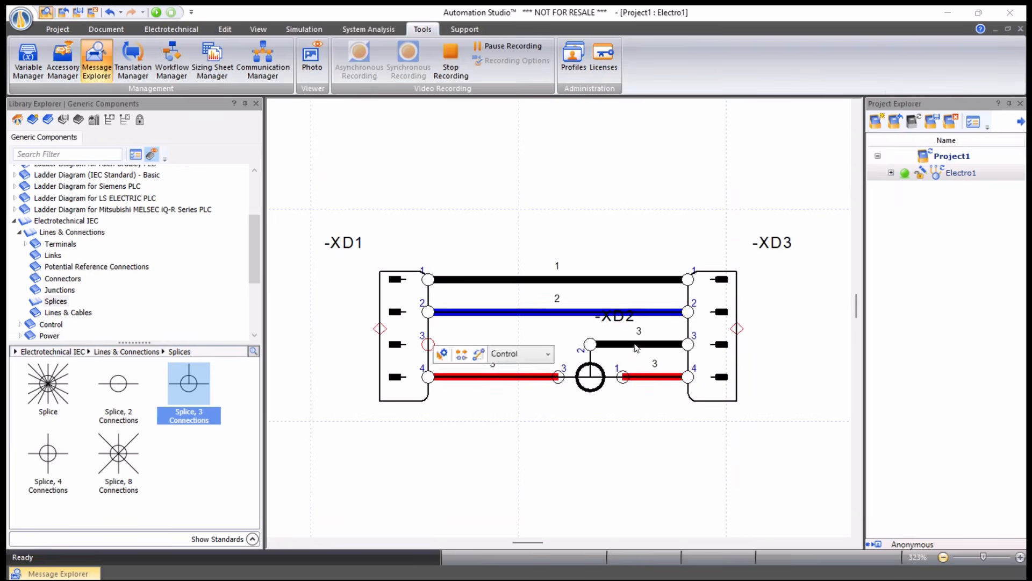
click(653, 113)
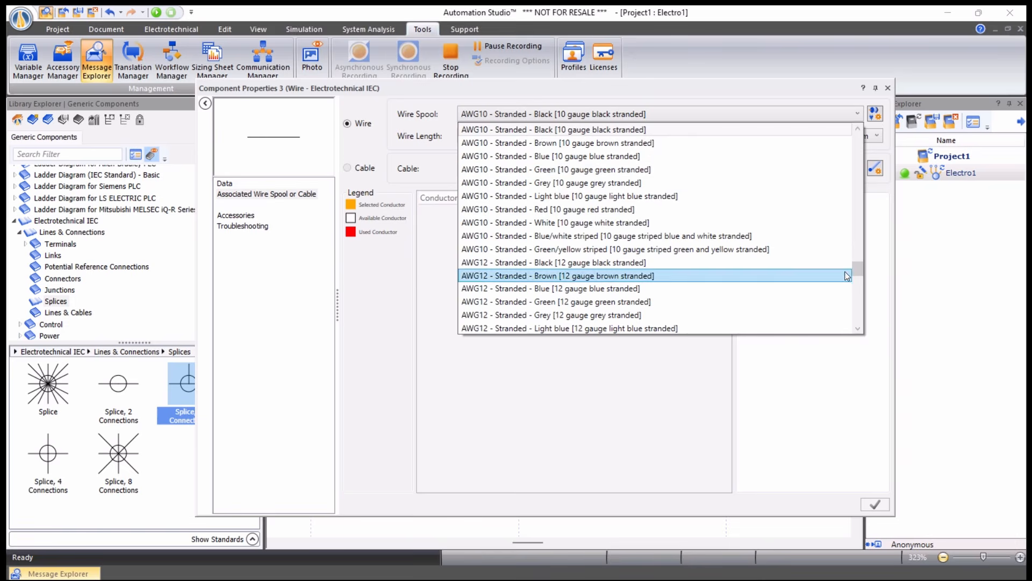
scroll(717, 317, down, 10)
click(717, 317)
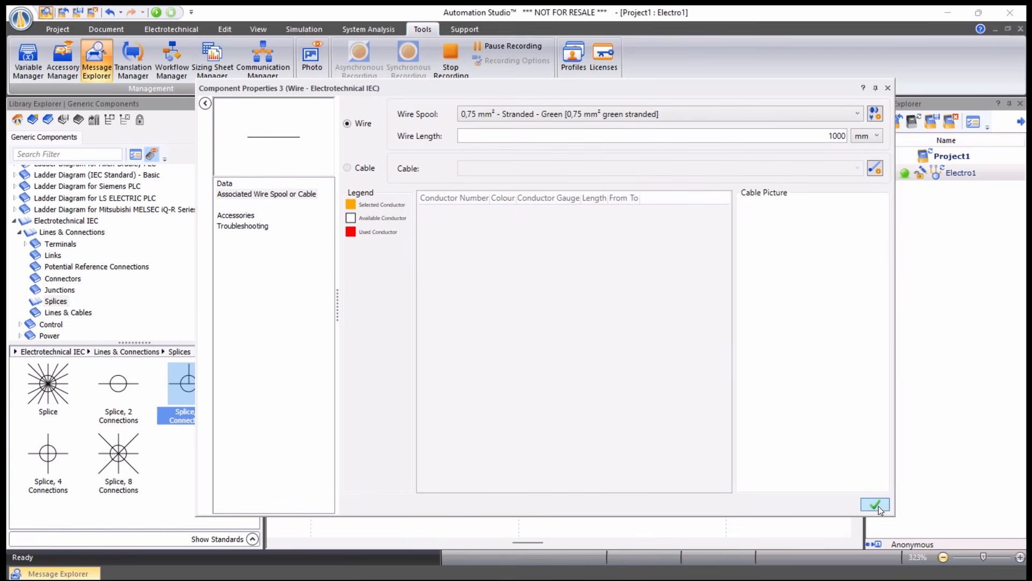
click(888, 87)
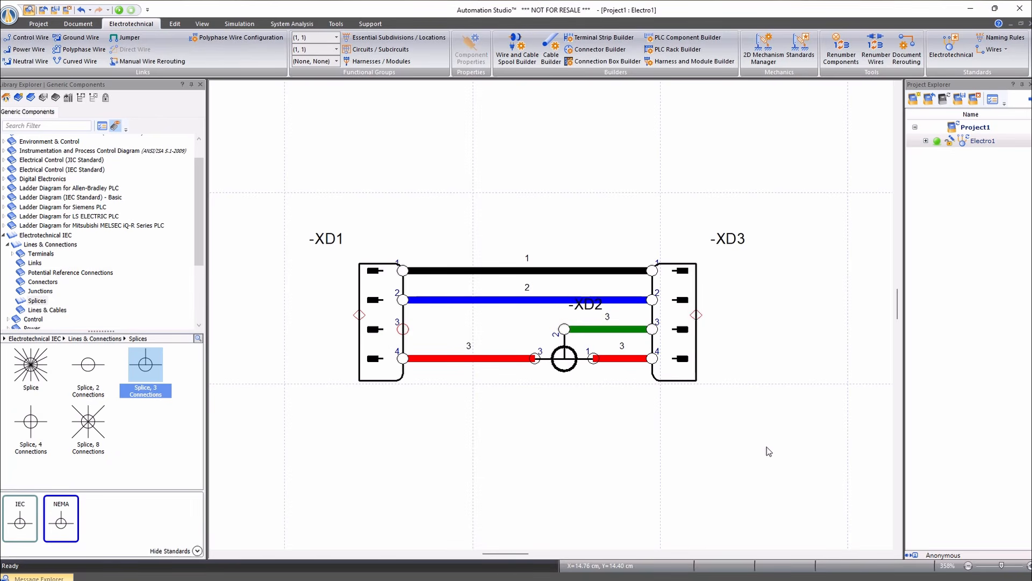
click(338, 25)
click(359, 51)
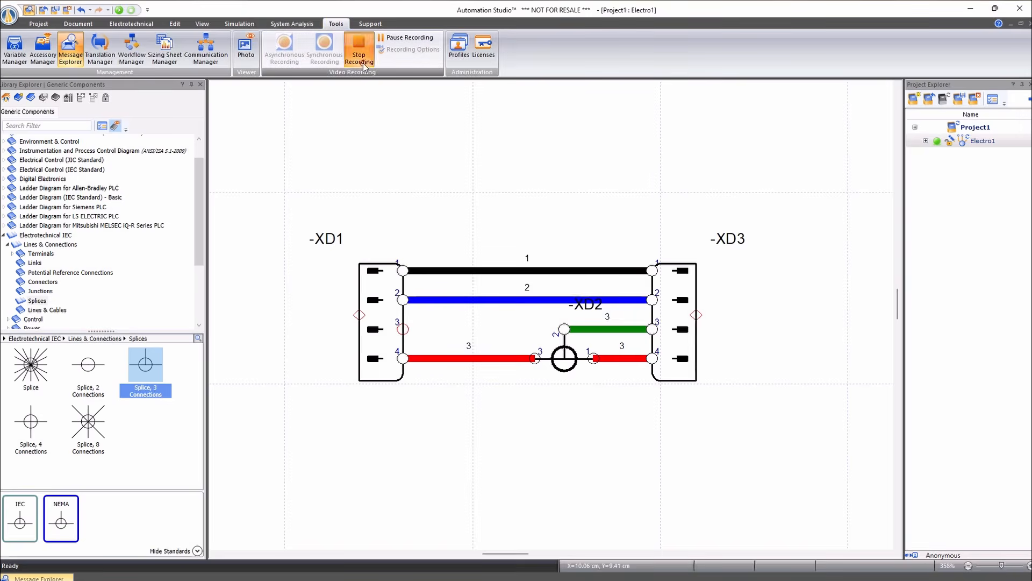
- Set the linear step of the 3D system diagram's Origin Frame XY snapping grid to 50 mm
click(869, 105)
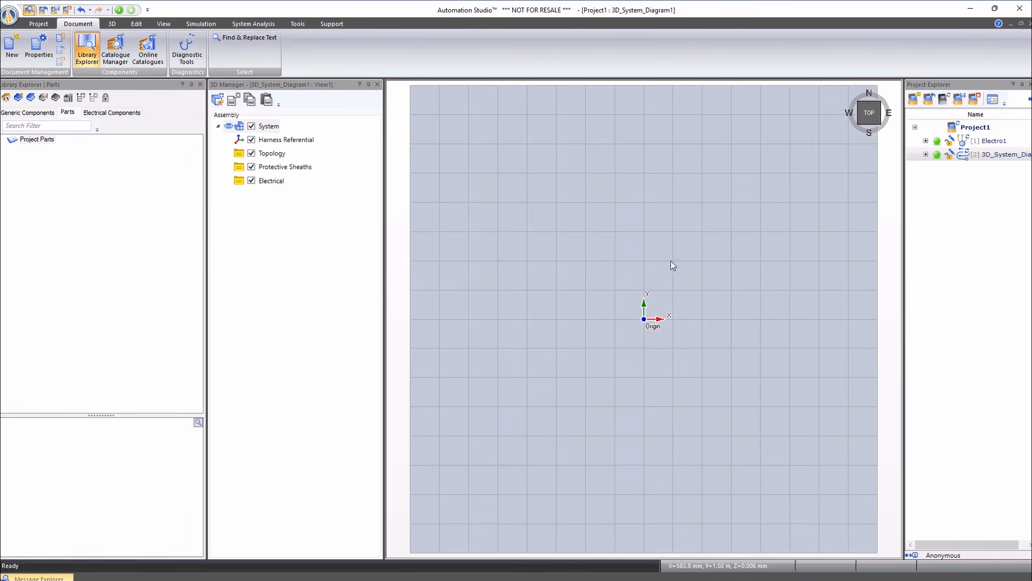
scroll(628, 345, up, 5)
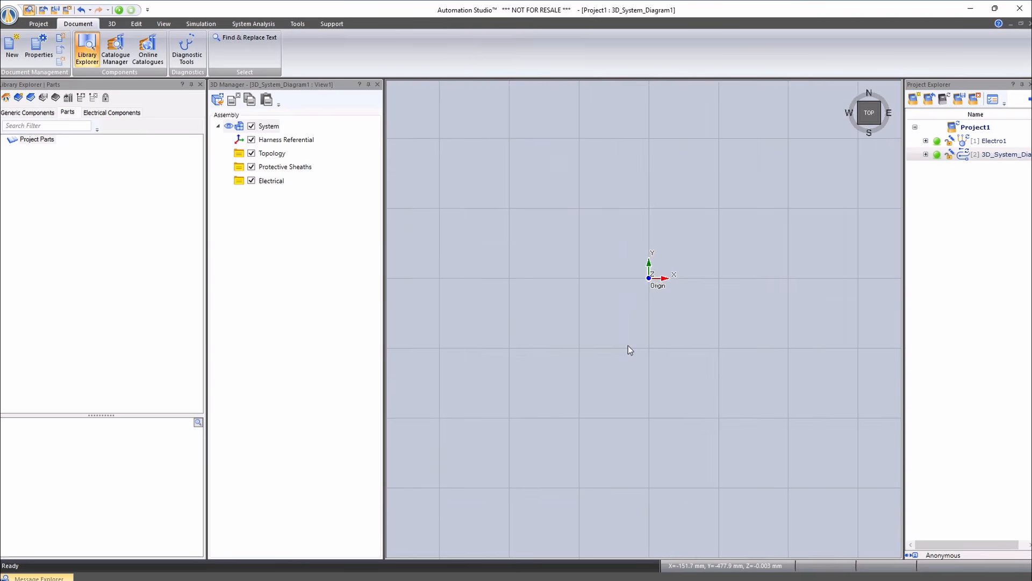
scroll(817, 306, up, 2)
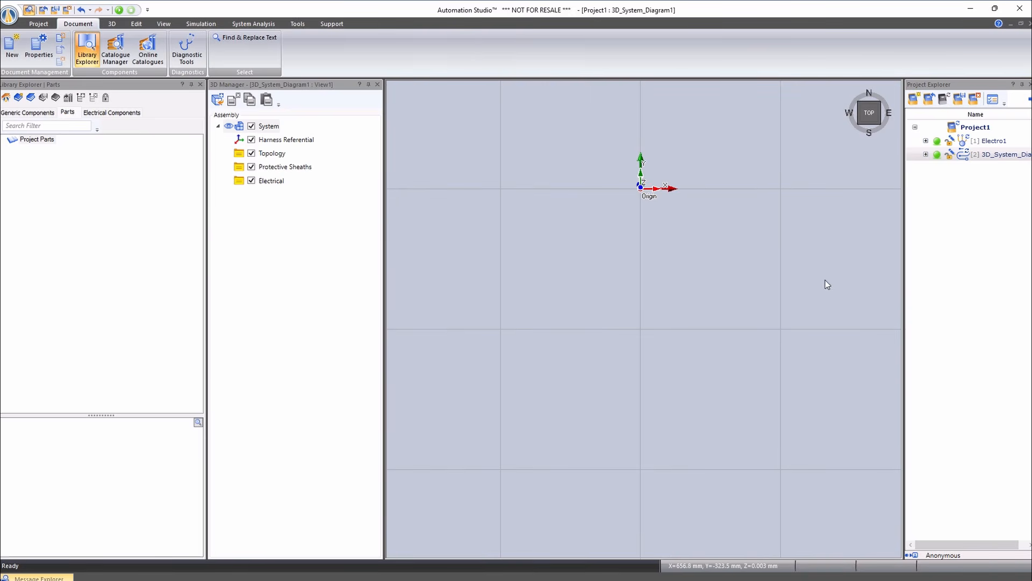
click(113, 23)
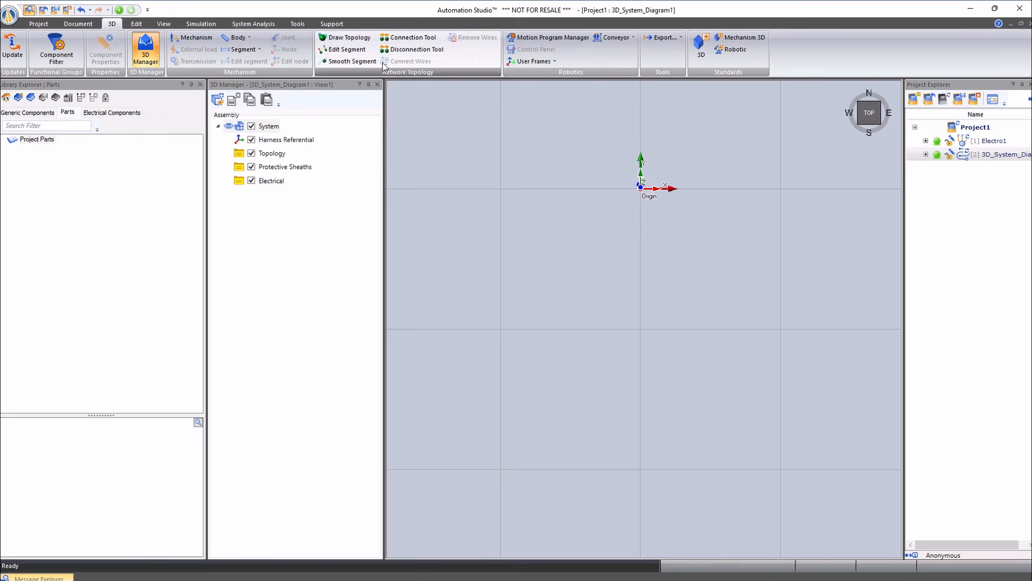
click(138, 24)
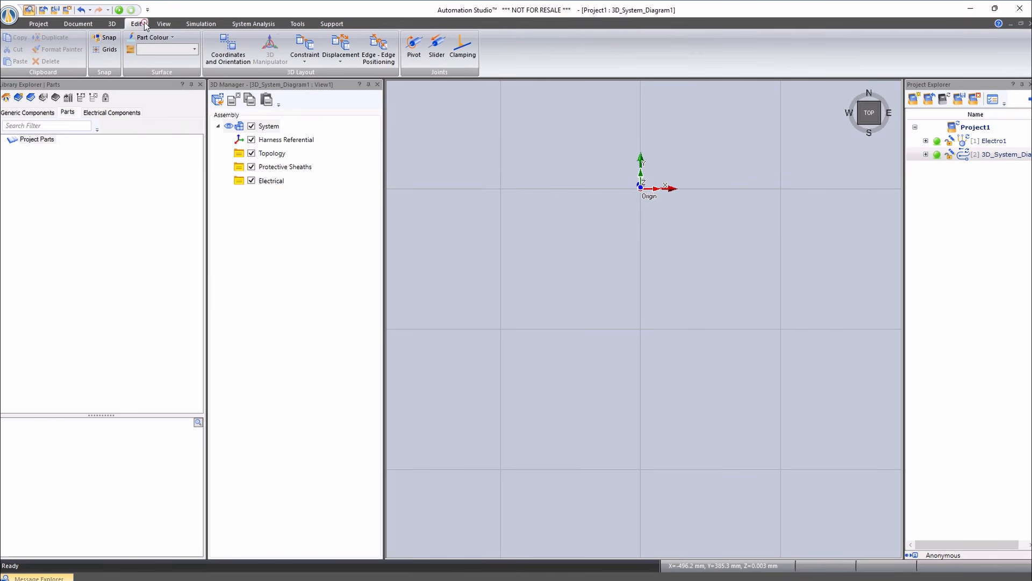
click(106, 49)
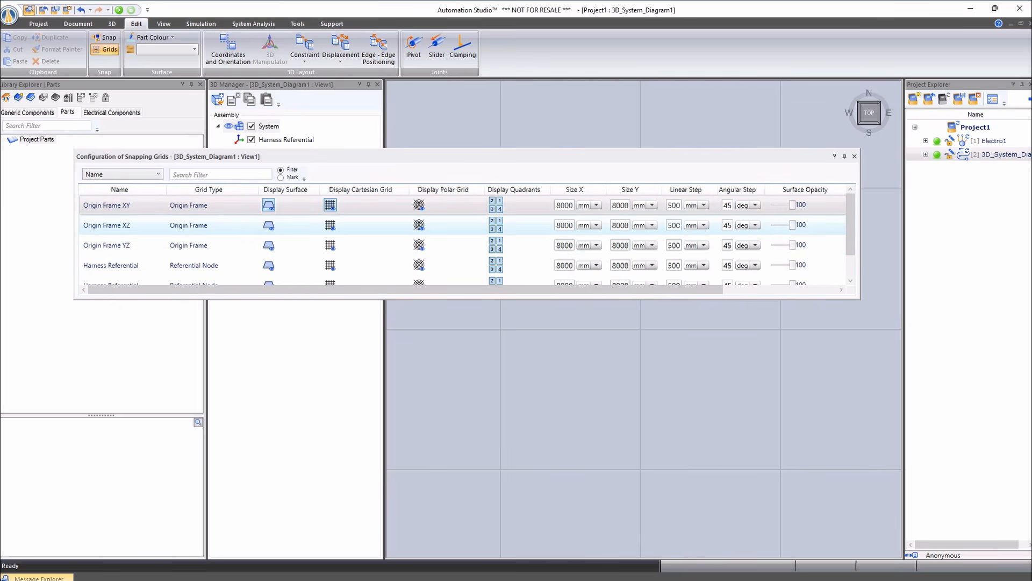
click(681, 207)
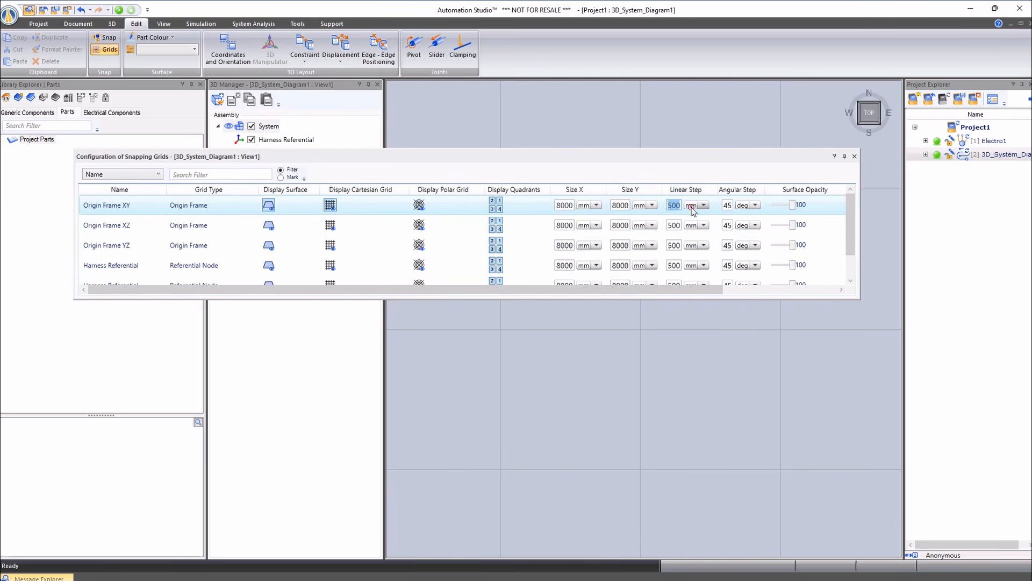
text(50)
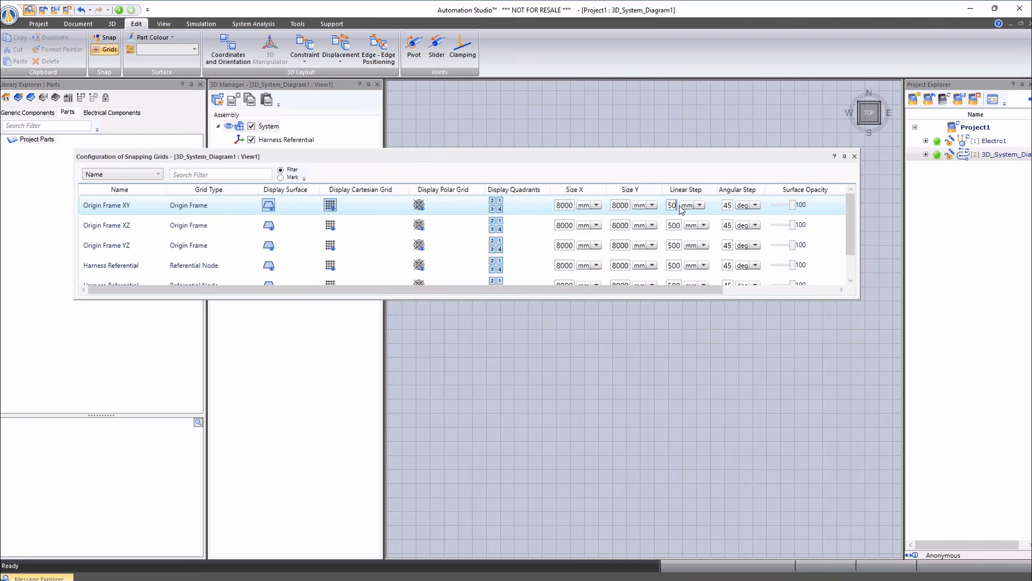
click(855, 156)
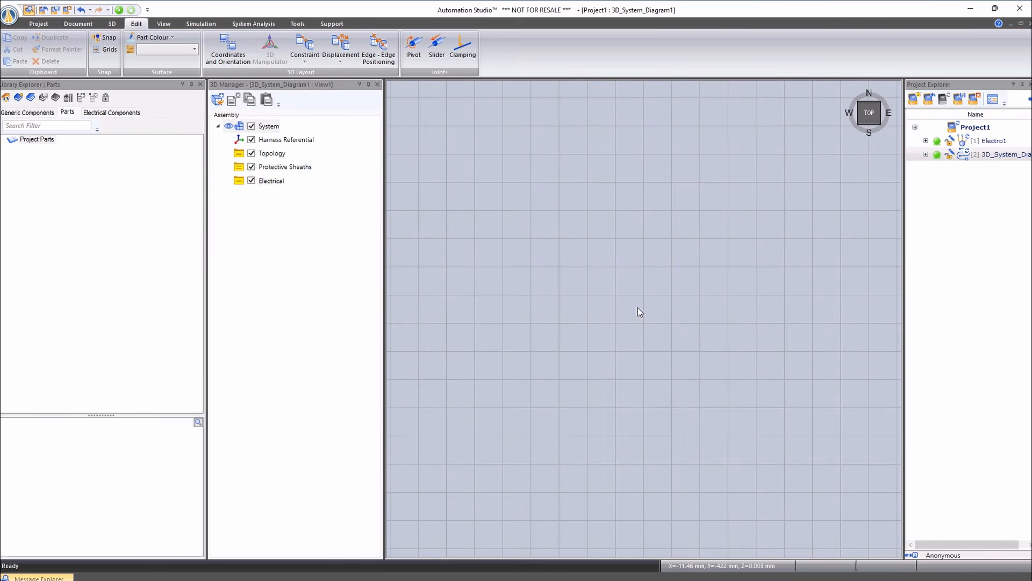
- Draw a straight three-segment network topology along the X direction, with four grid-snapped nodes spaced two grid squares apart
click(111, 24)
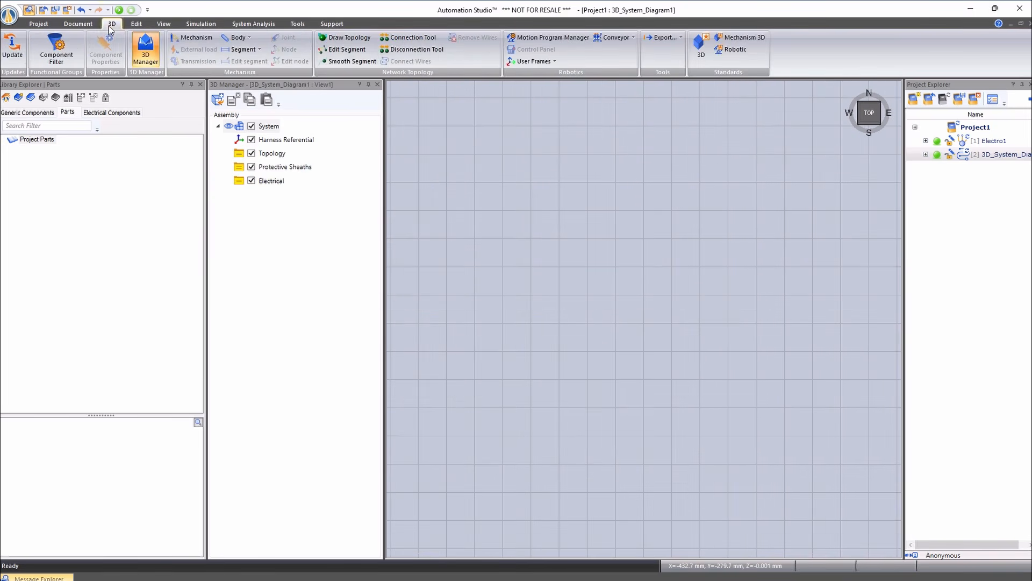
click(342, 42)
drag(181, 45, 326, 129)
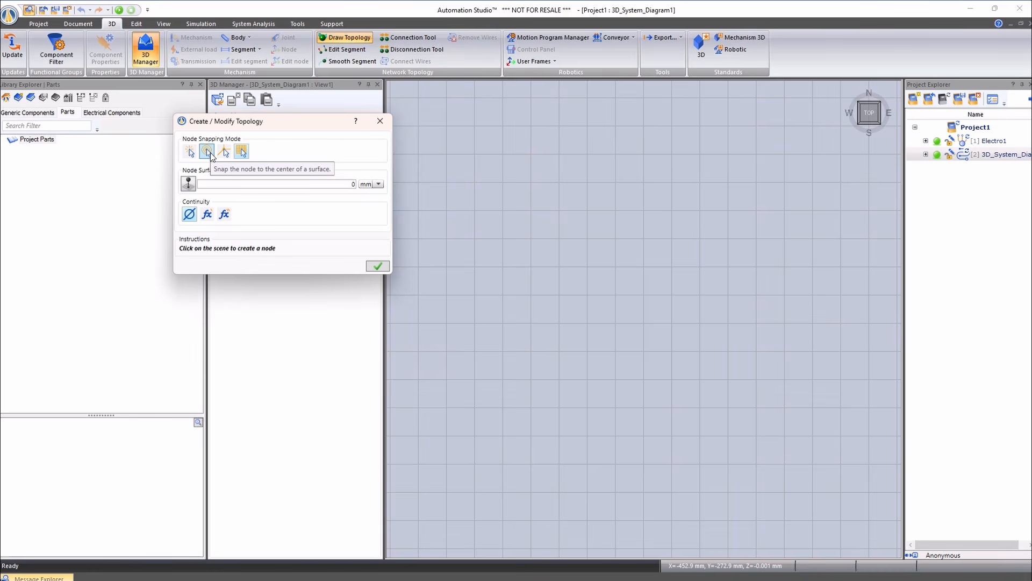
click(241, 152)
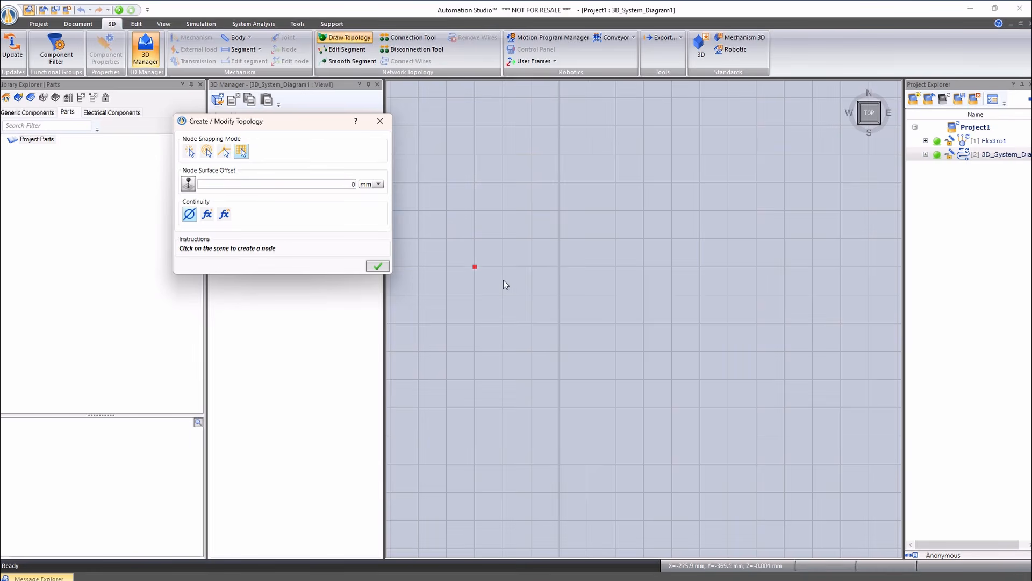
click(531, 299)
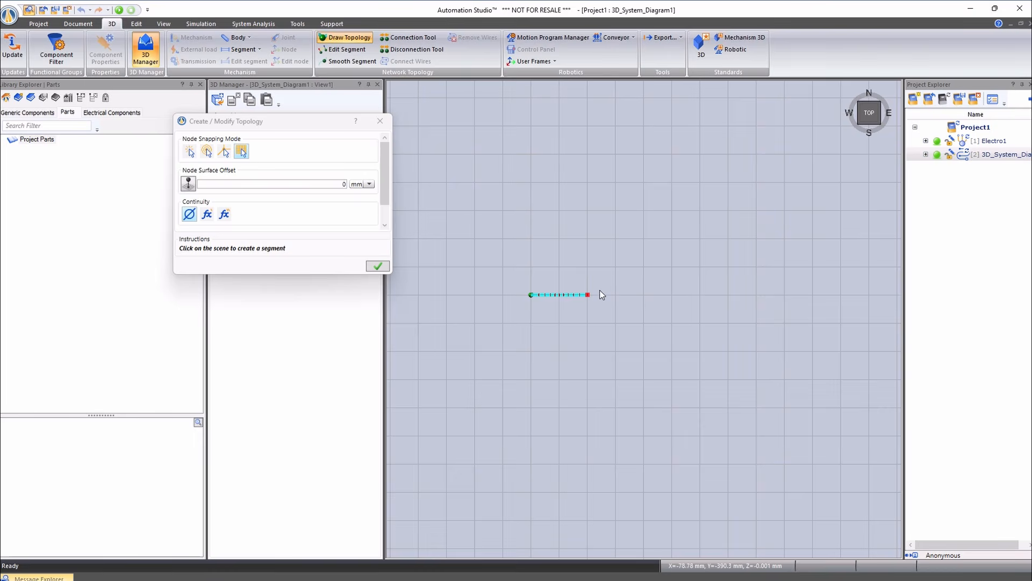
click(601, 293)
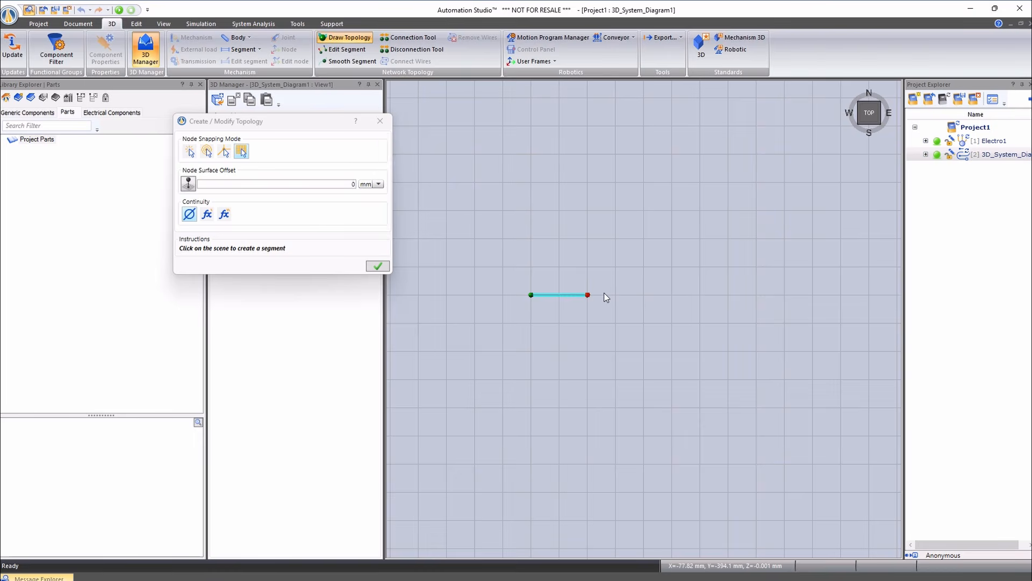
click(642, 295)
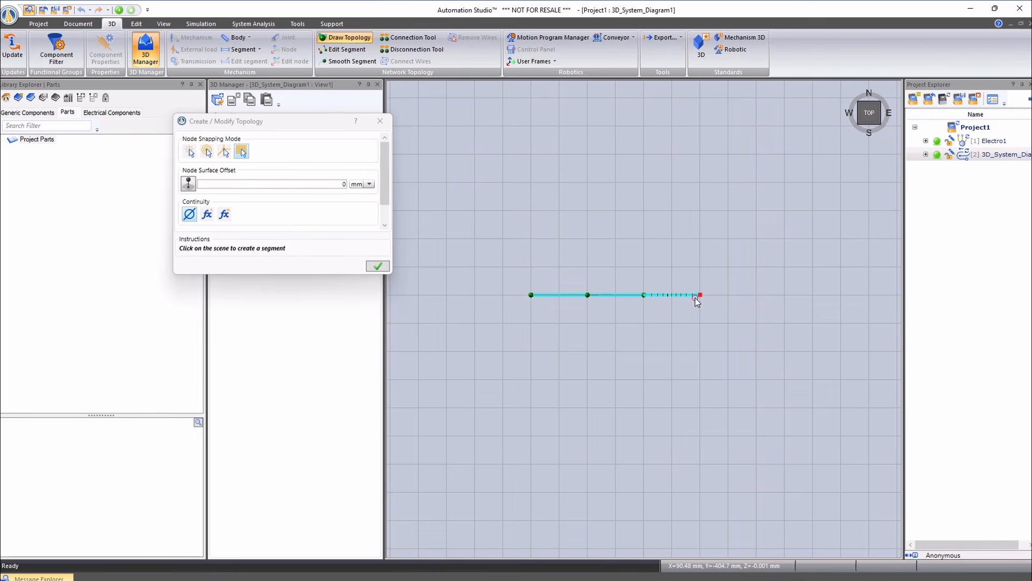
click(697, 300)
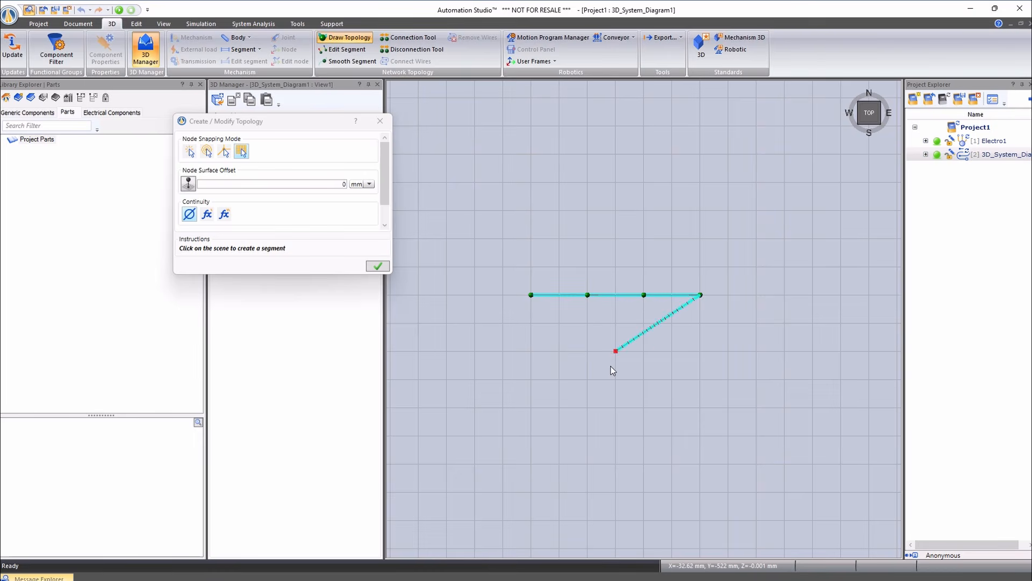
click(378, 267)
scroll(601, 334, up, 2)
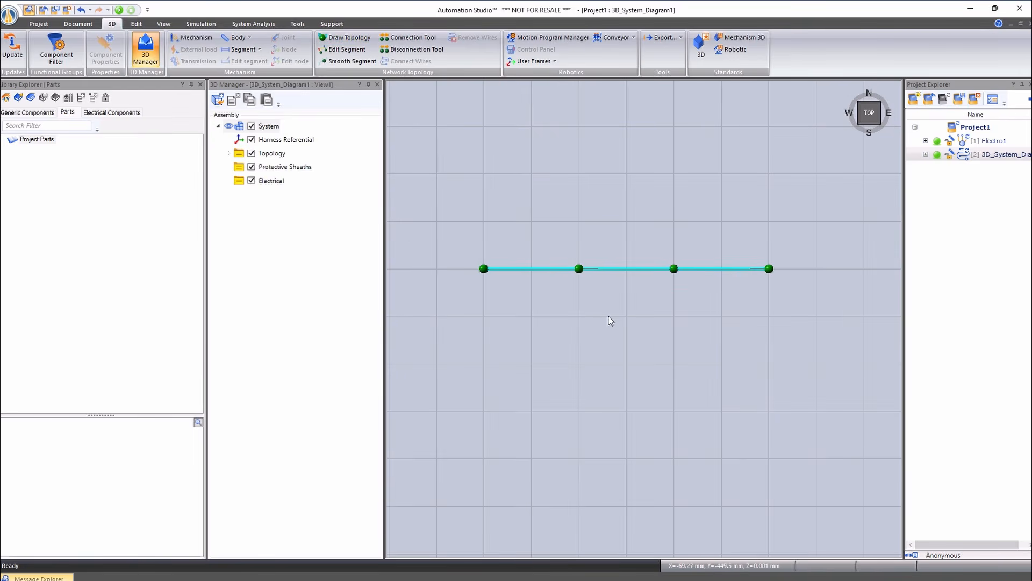
- Browse the electrical connectors, wires and splices in the library and place the -XD2 splice beside the topology's middle segment
click(111, 114)
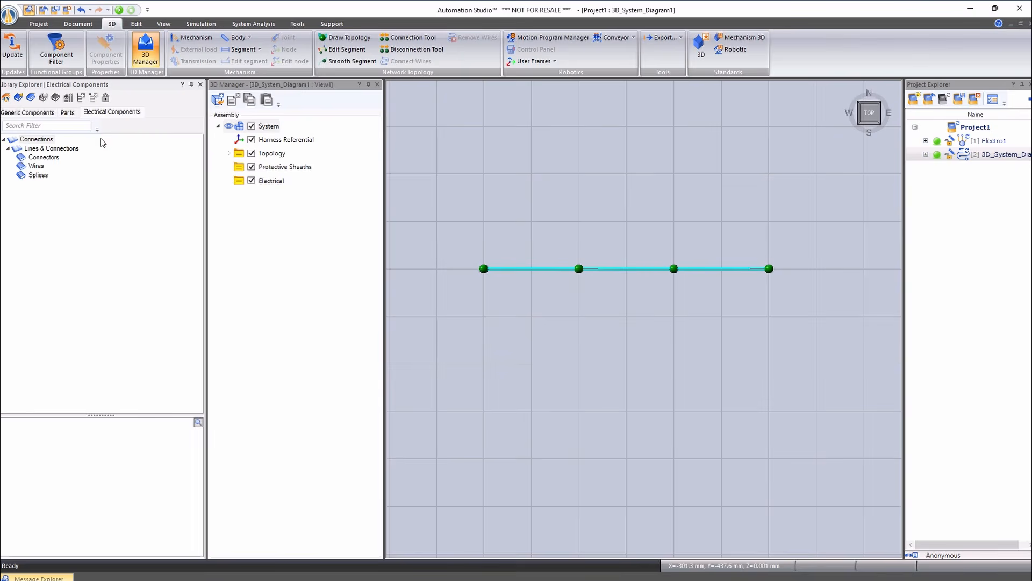
click(44, 157)
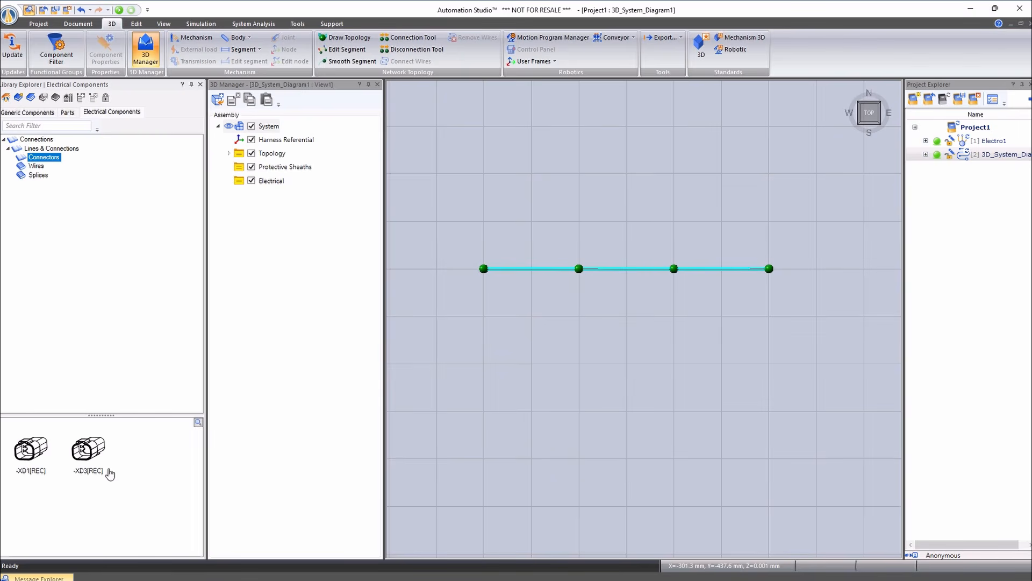
click(36, 165)
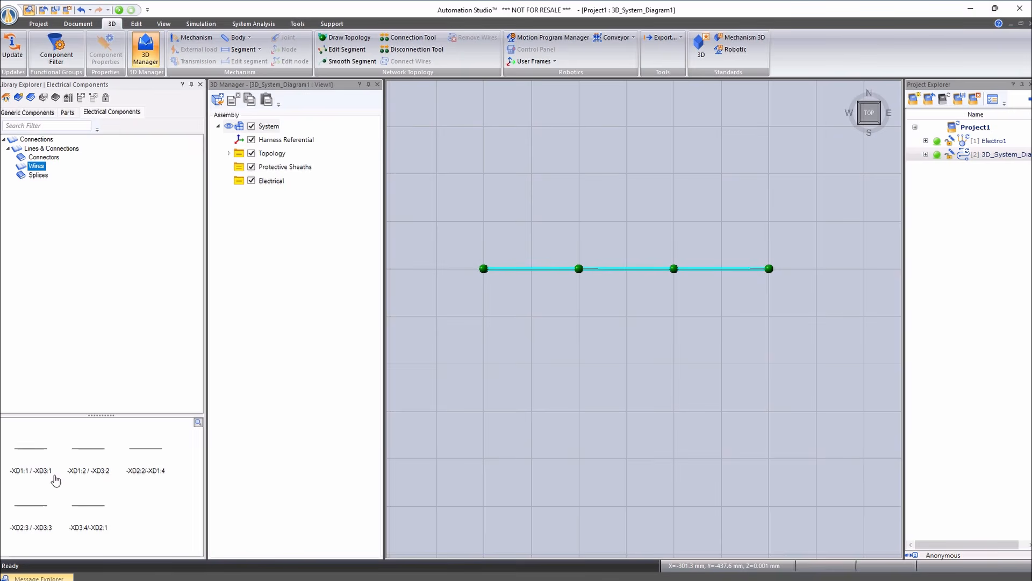
click(42, 177)
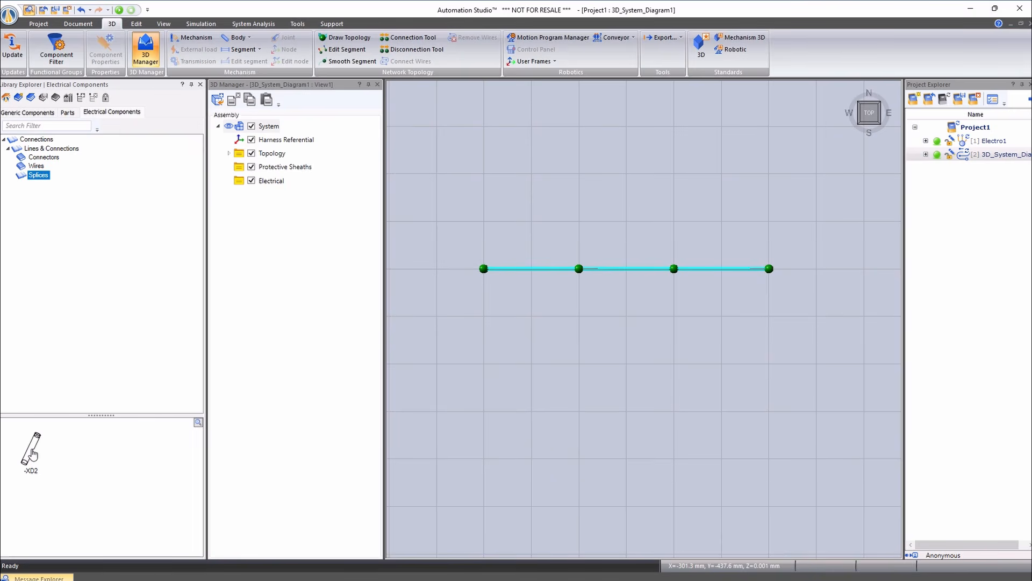
mouse_move(32, 454)
drag(33, 454, 630, 239)
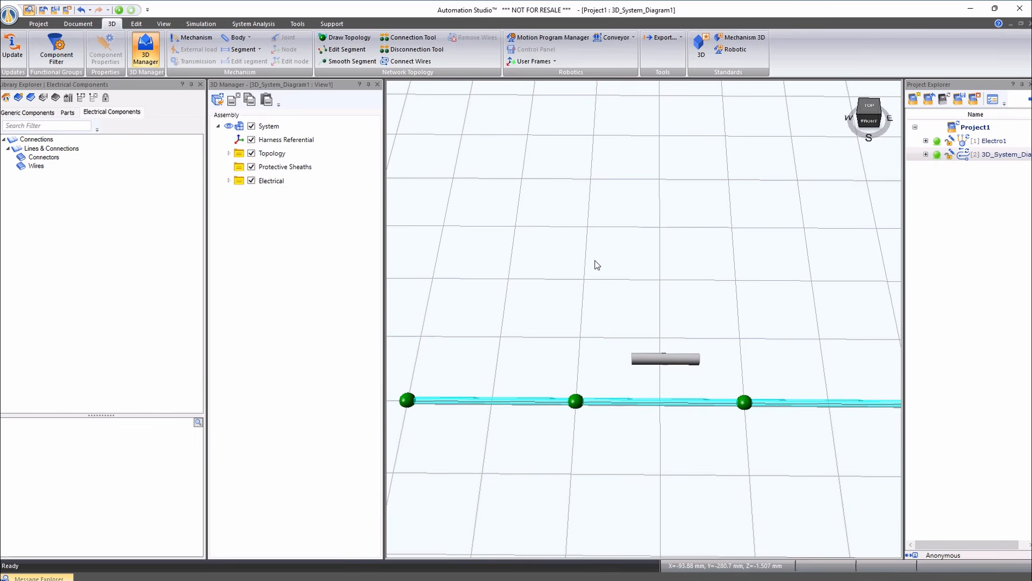
- Reconnect the inner end of the topology's -X segment to the facing end of the -XD2 splice
click(410, 37)
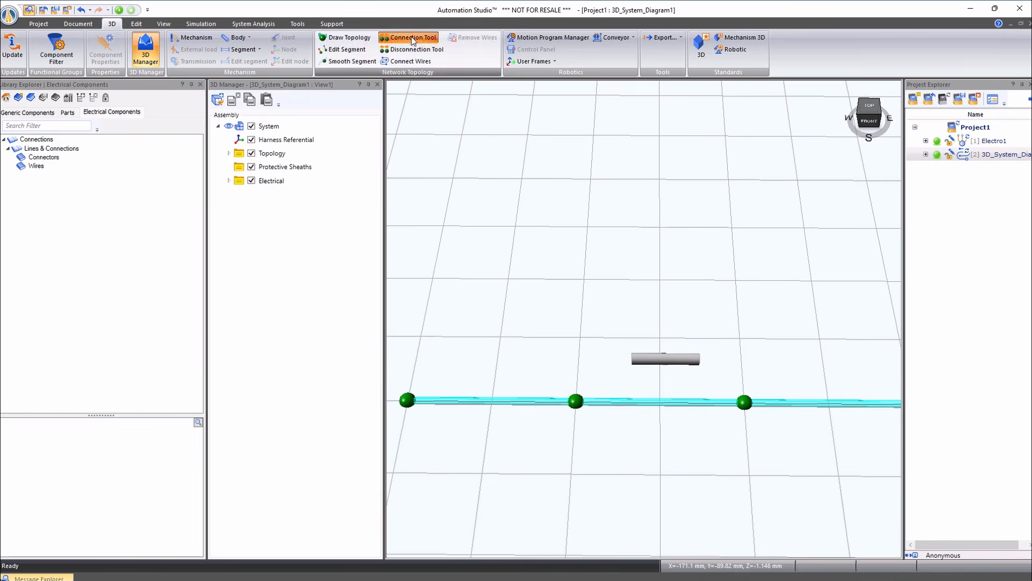
click(492, 410)
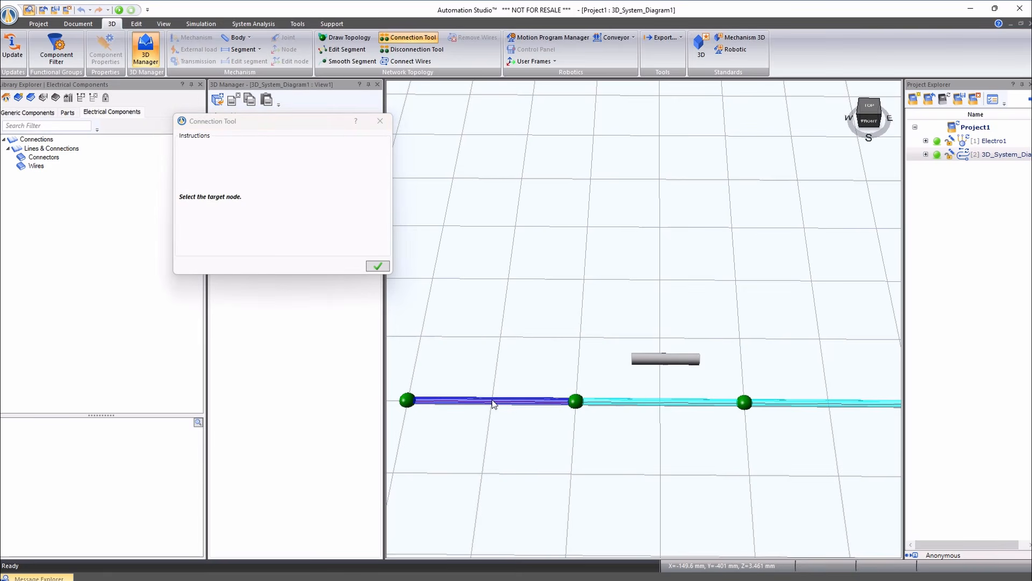
click(637, 364)
- Reconnect the inner end of the topology's +X segment to the free end of the -XD2 splice
scroll(477, 300, down, 1)
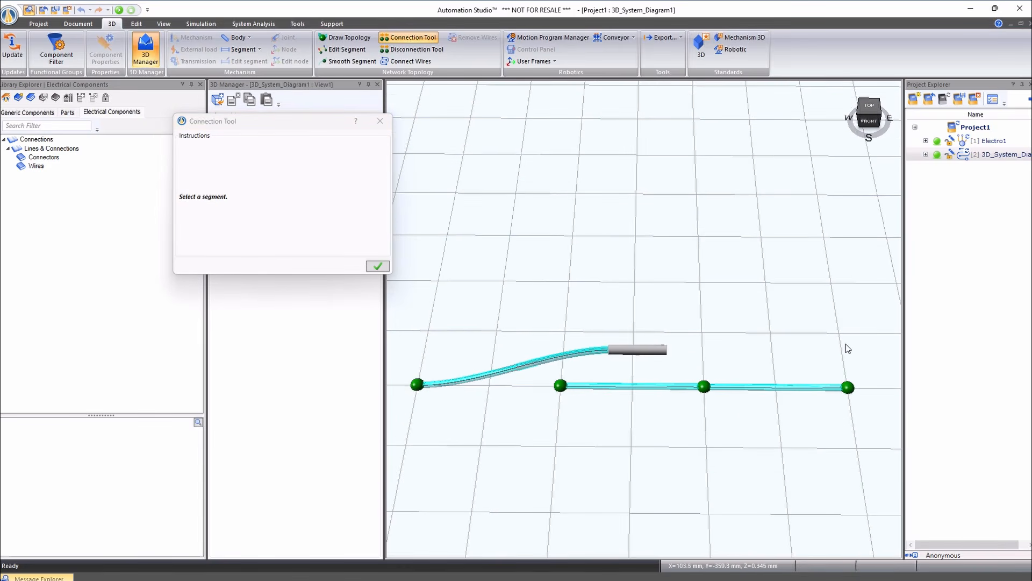
scroll(846, 343, up, 1)
drag(845, 341, 771, 308)
scroll(660, 308, up, 1)
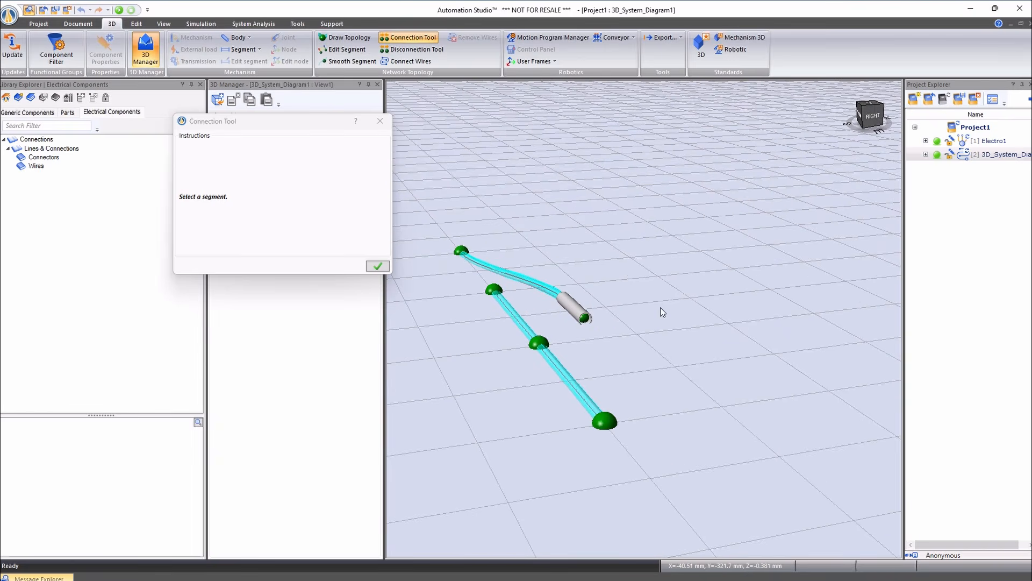
scroll(660, 308, up, 1)
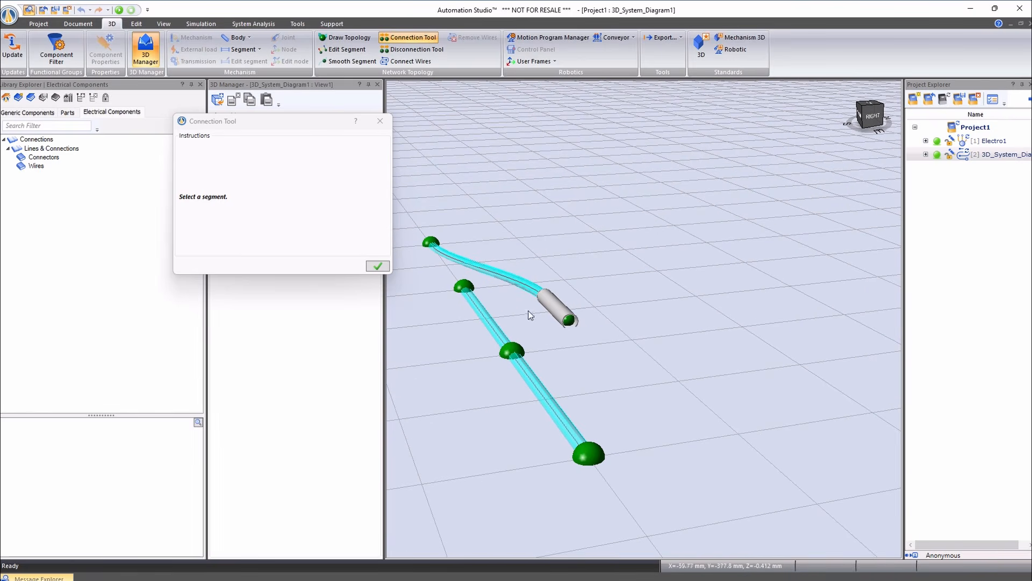
click(543, 395)
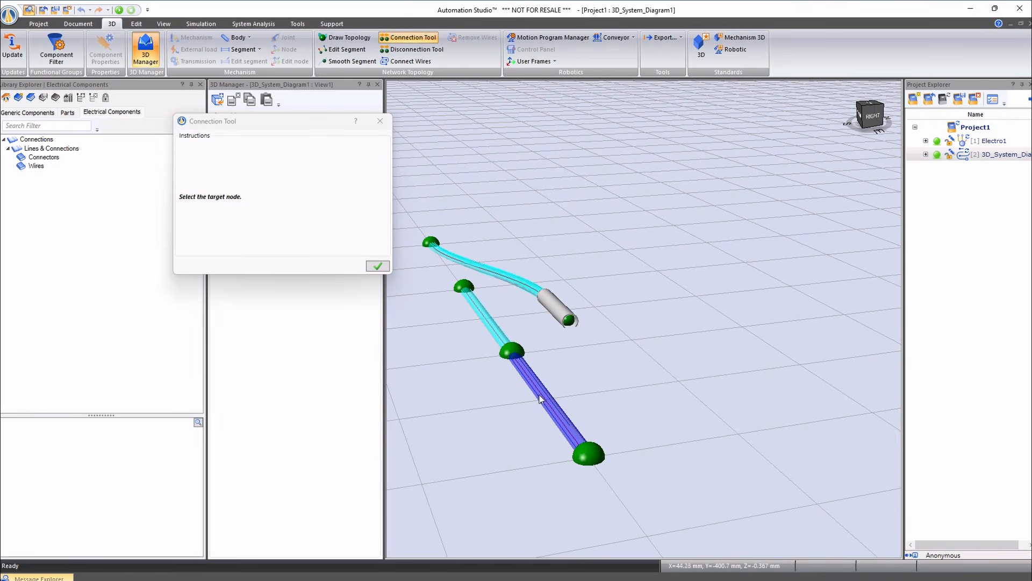
click(571, 322)
drag(644, 357, 738, 364)
drag(664, 444, 640, 501)
scroll(671, 301, down, 5)
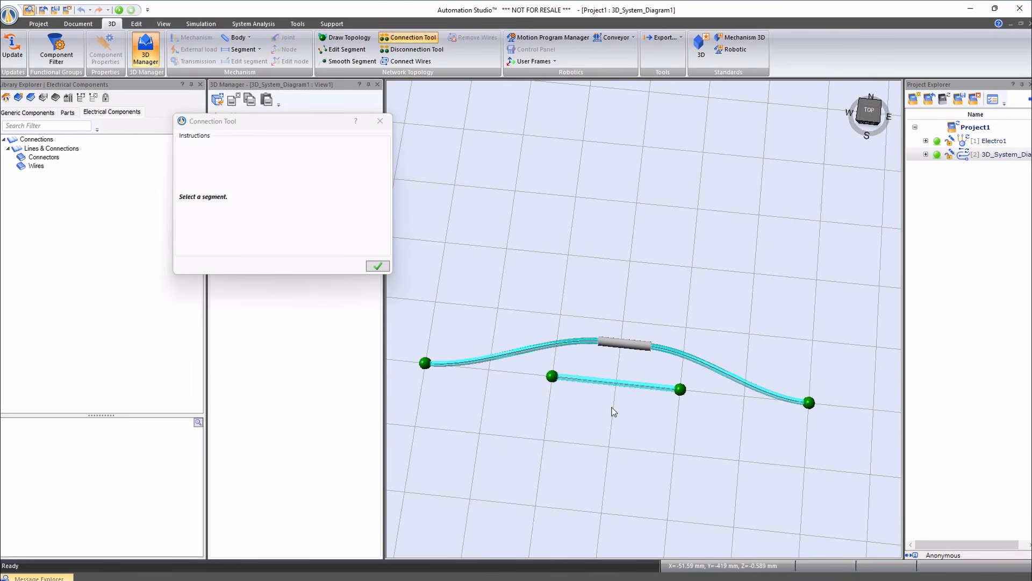
click(378, 266)
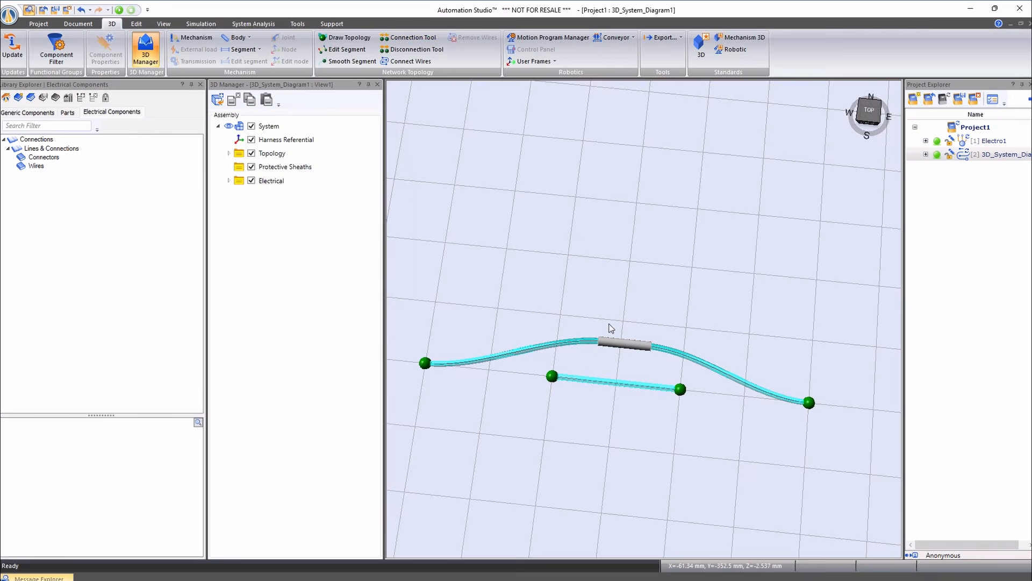
- Reconnect both ends of the isolated middle segment to the two outer nodes with the Connection Tool
mouse_move(613, 329)
mouse_down()
mouse_move(689, 428)
mouse_move(631, 272)
mouse_move(615, 322)
mouse_up()
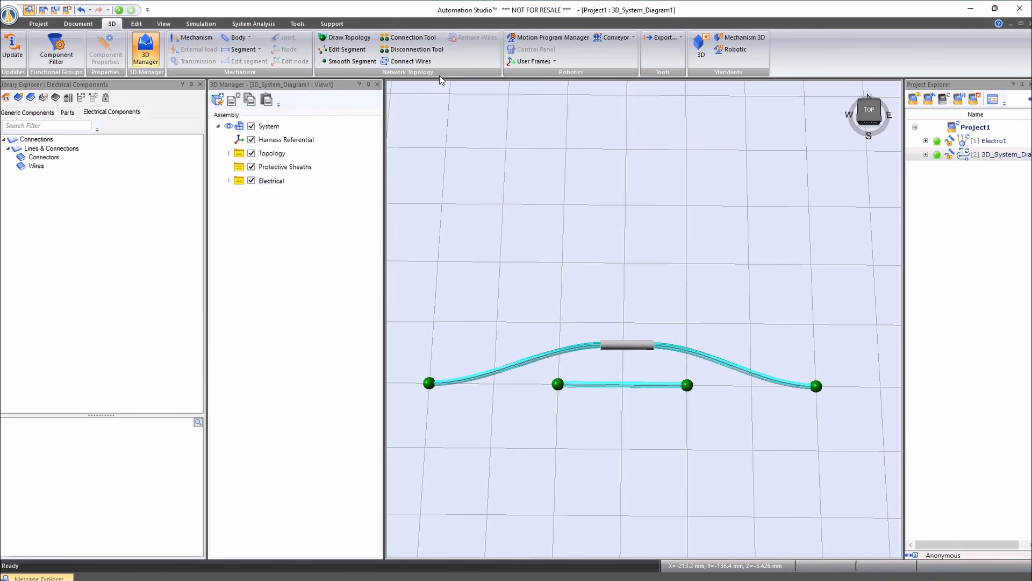
click(424, 38)
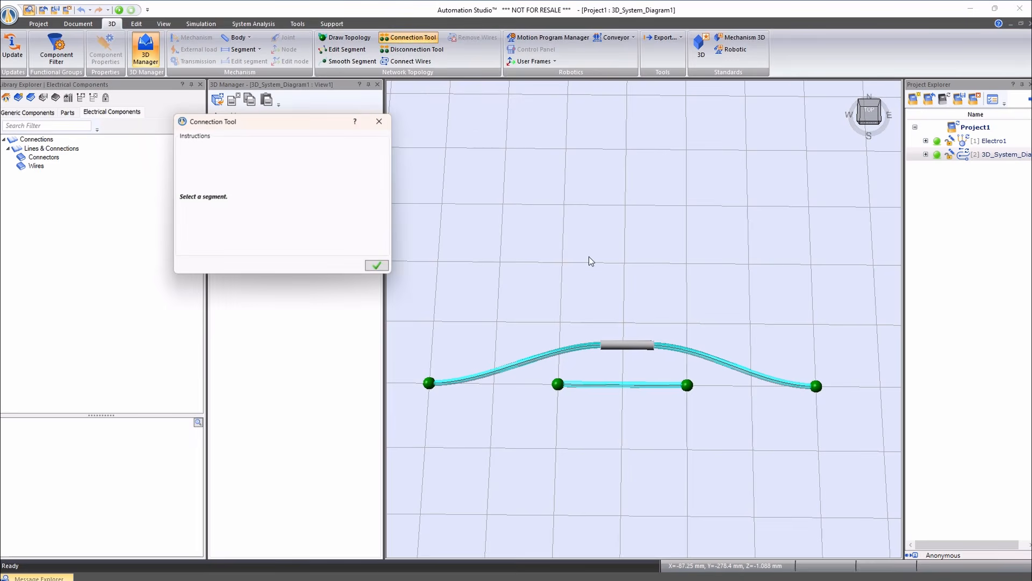
click(618, 385)
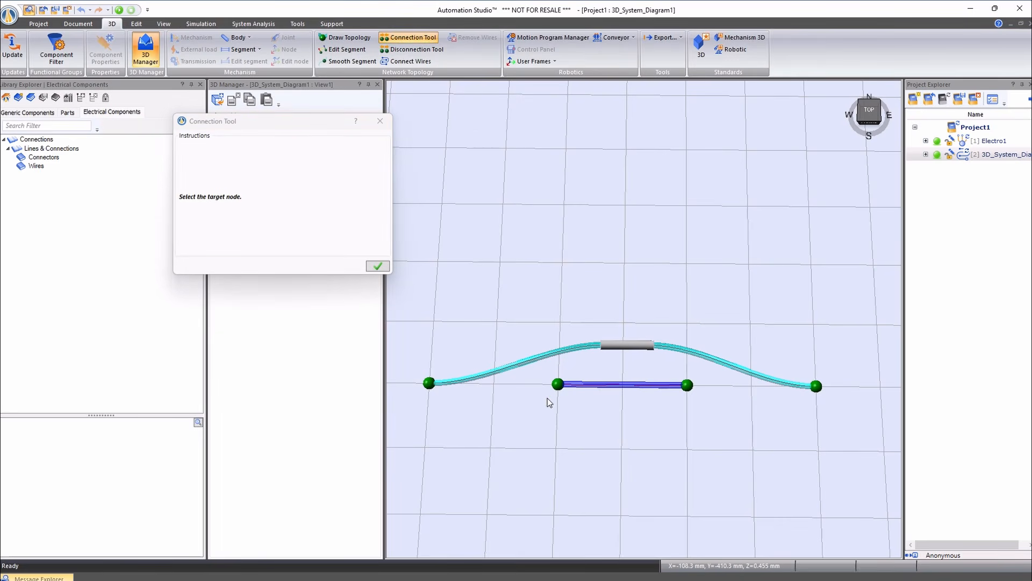
click(430, 383)
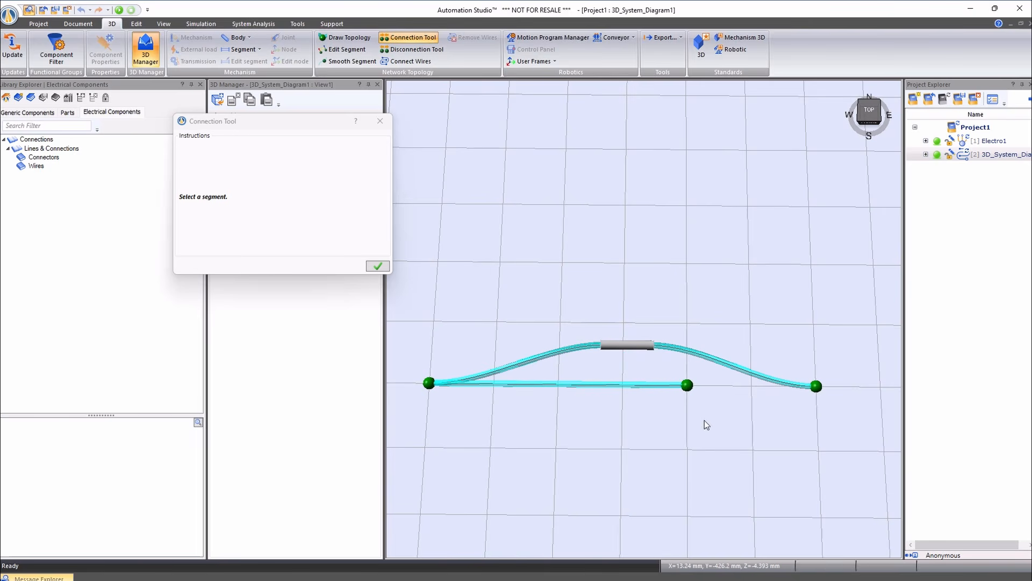
click(656, 385)
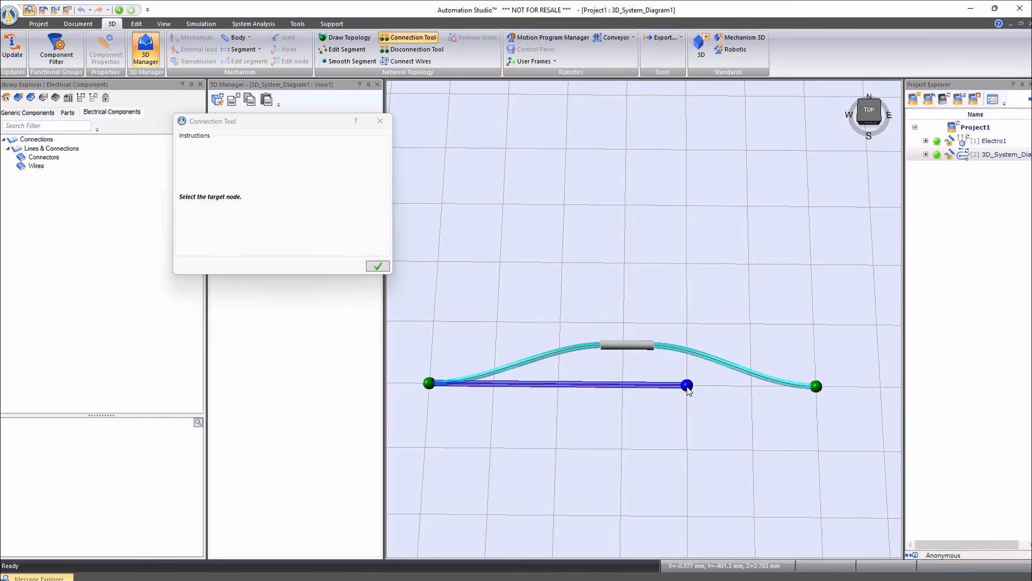
click(816, 387)
- Close the Connection Tool and move the -XD2 splice closer to the straight segment between the outer nodes
drag(829, 418, 750, 411)
scroll(749, 411, down, 2)
scroll(643, 365, up, 1)
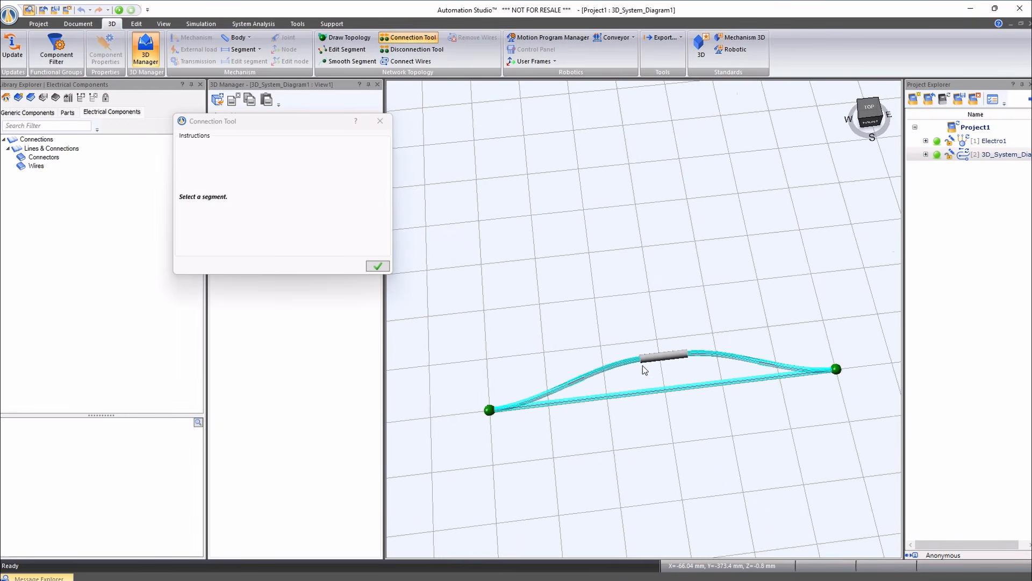
scroll(643, 366, up, 1)
key(Escape)
click(667, 361)
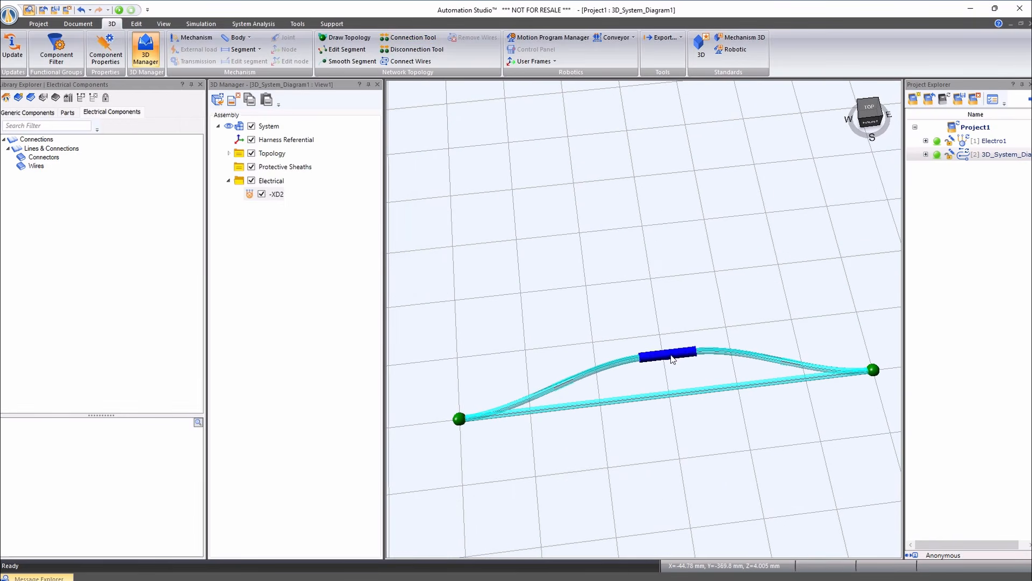
mouse_move(667, 362)
mouse_down()
mouse_move(559, 340)
mouse_move(668, 299)
mouse_move(723, 345)
mouse_move(657, 374)
mouse_up()
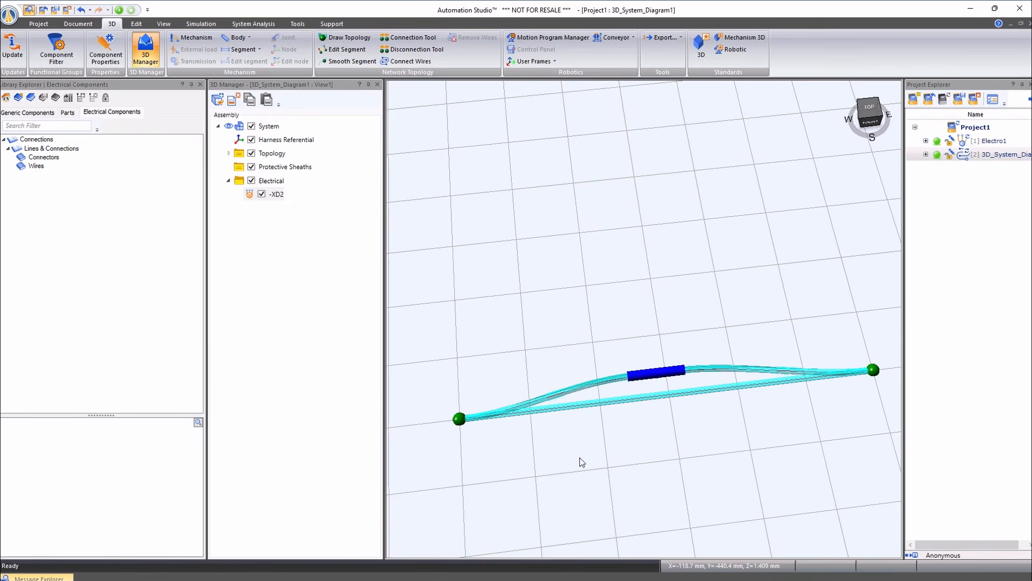
- Place connector -XD1 at the topology's -X end node and connector -XD3 at the +X end node
click(44, 158)
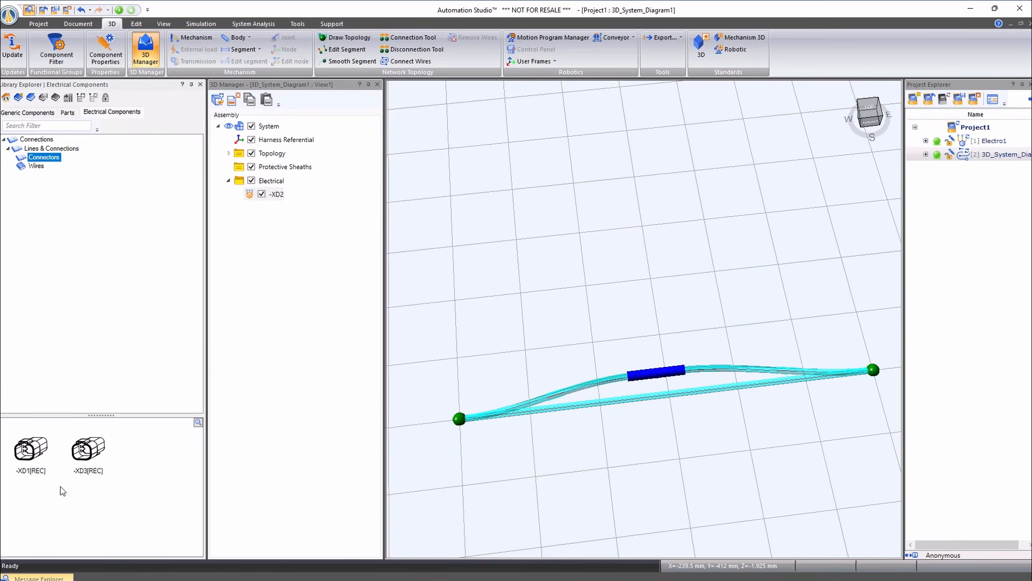
click(46, 472)
drag(294, 470, 453, 434)
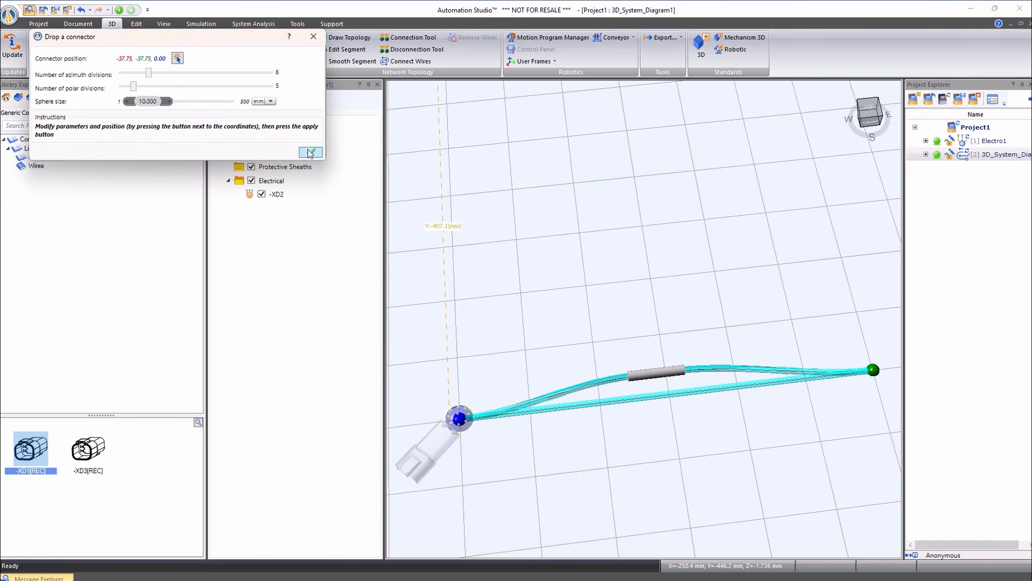
scroll(454, 234, down, 3)
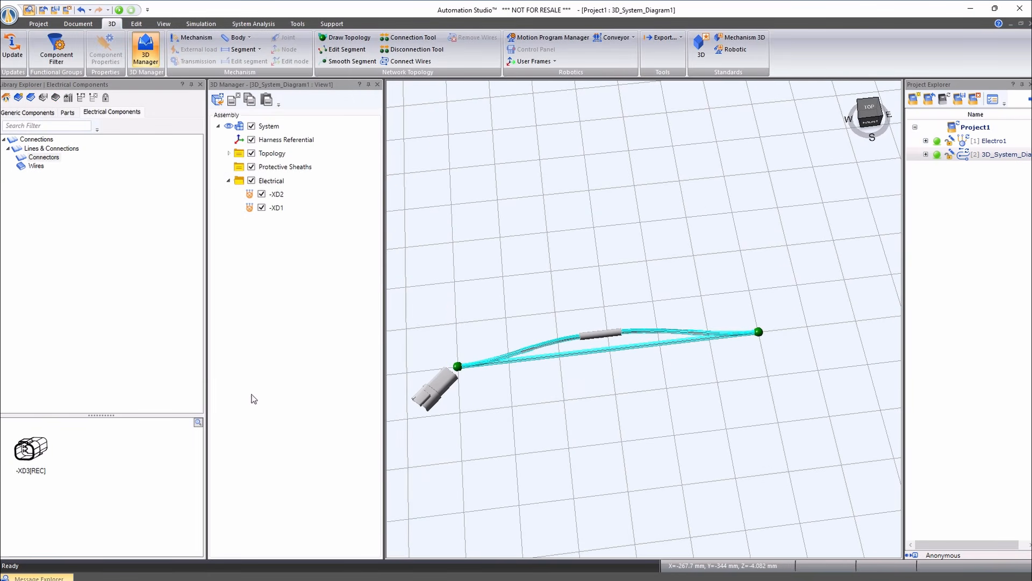
drag(37, 456, 776, 336)
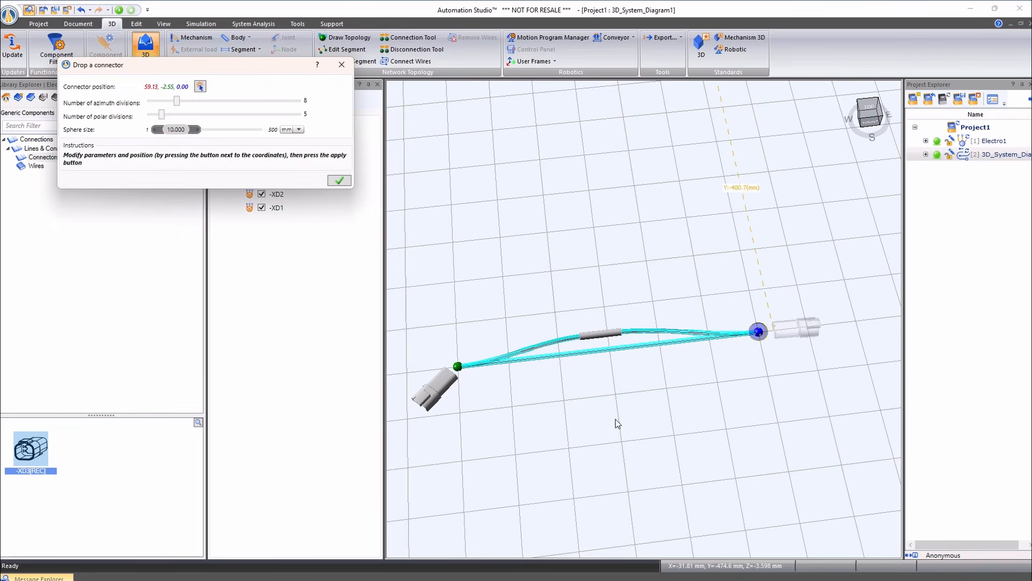
click(339, 180)
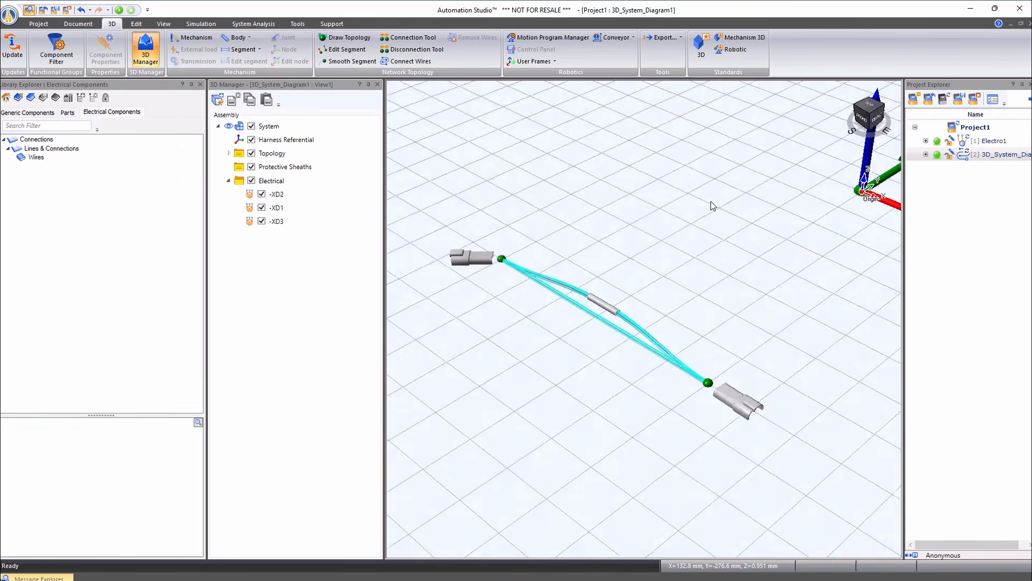
- Insert the -XD1:1 / -XD3:1 wire from the library into the topology between the two connectors
drag(711, 201, 748, 260)
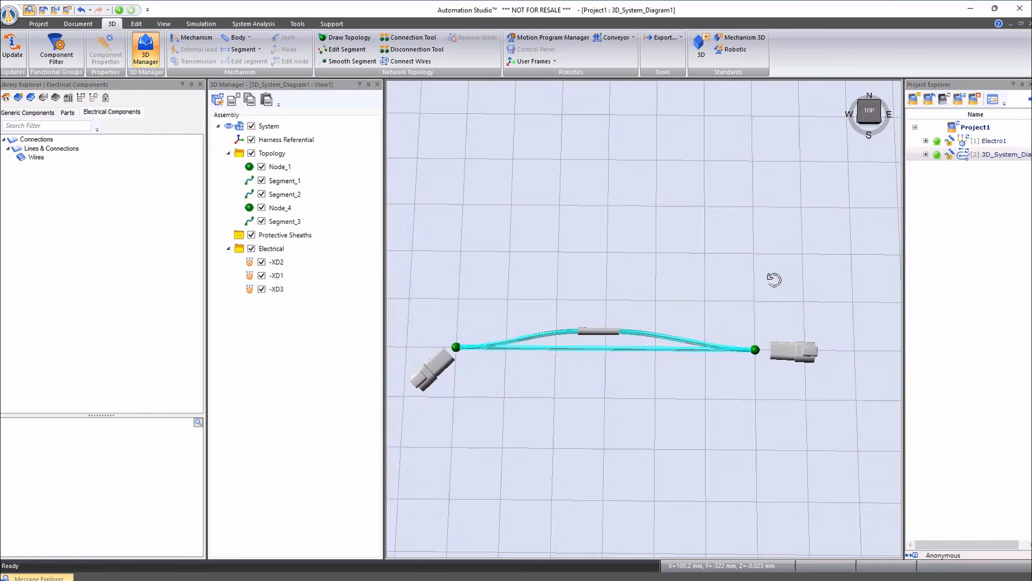
mouse_move(774, 279)
mouse_down()
mouse_move(792, 267)
mouse_move(783, 276)
mouse_up()
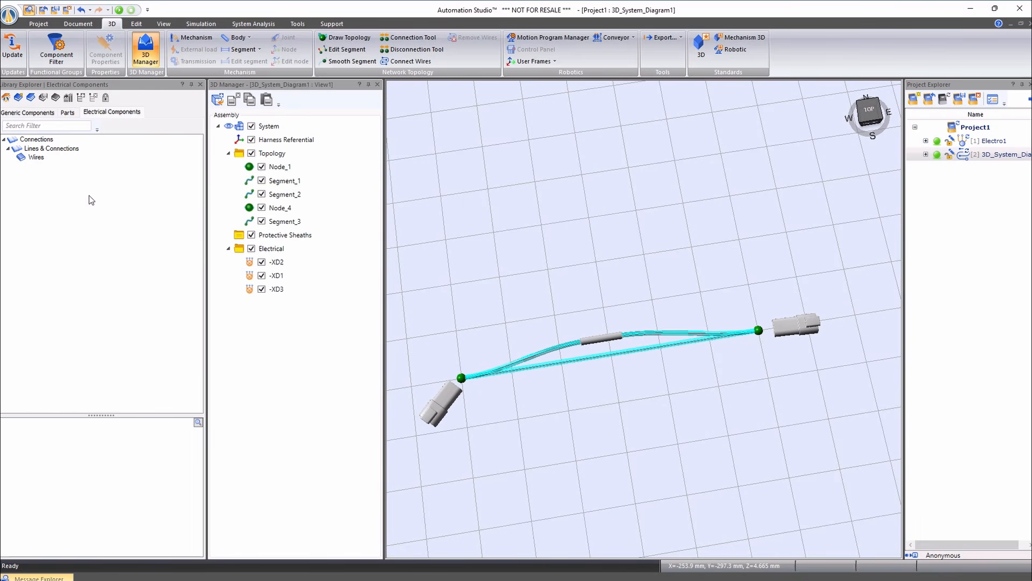
click(36, 158)
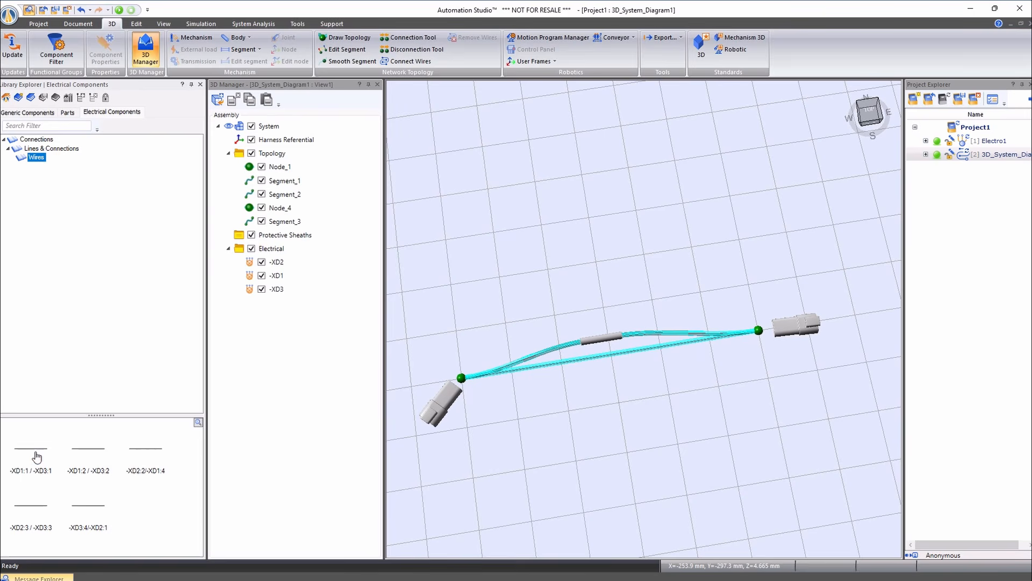
drag(36, 457, 552, 416)
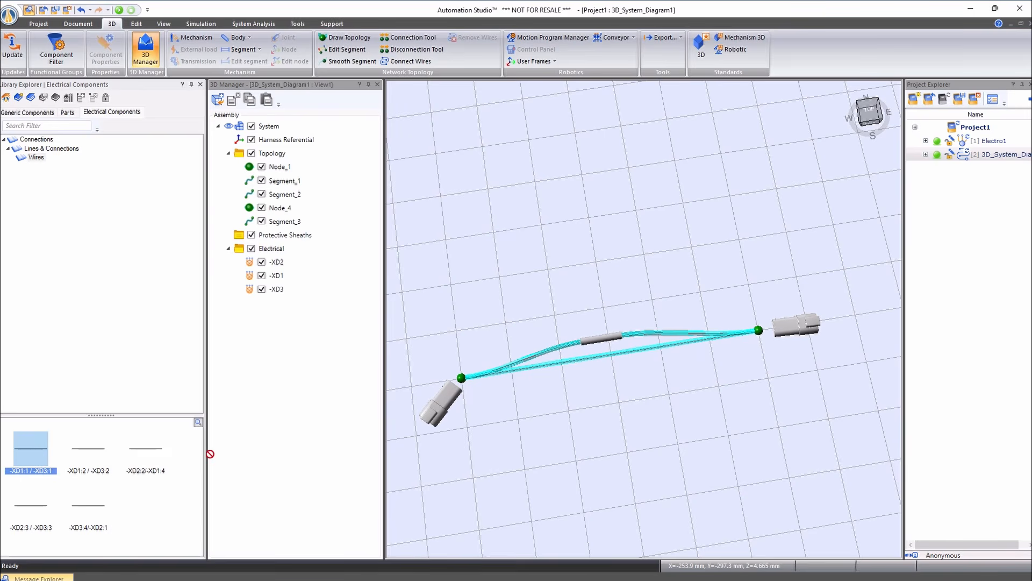
drag(210, 453, 623, 380)
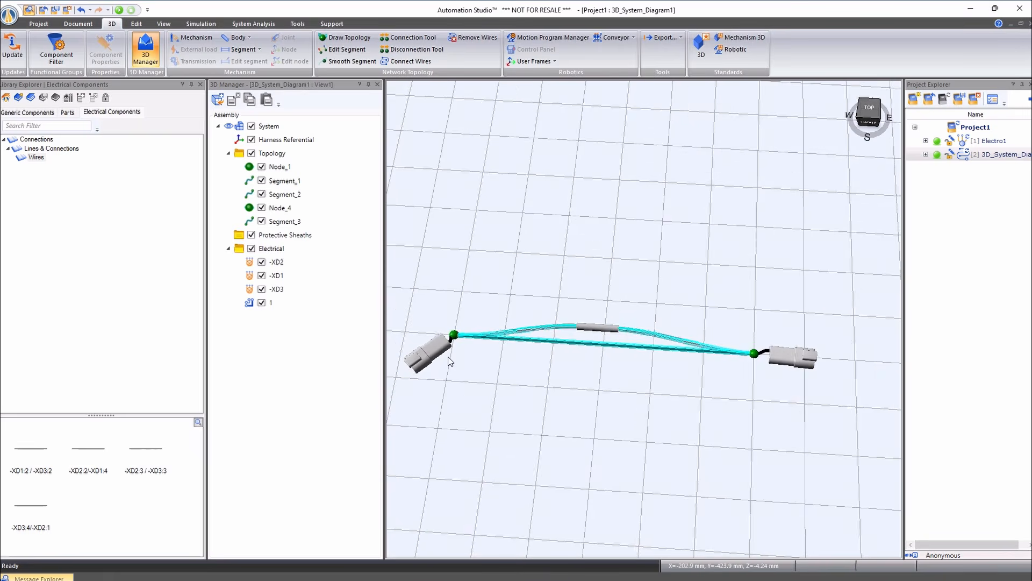
- Inspect the routed wire at the connectors and route all remaining wires automatically with Connect Wires
scroll(451, 361, up, 3)
scroll(457, 360, down, 3)
scroll(842, 362, up, 5)
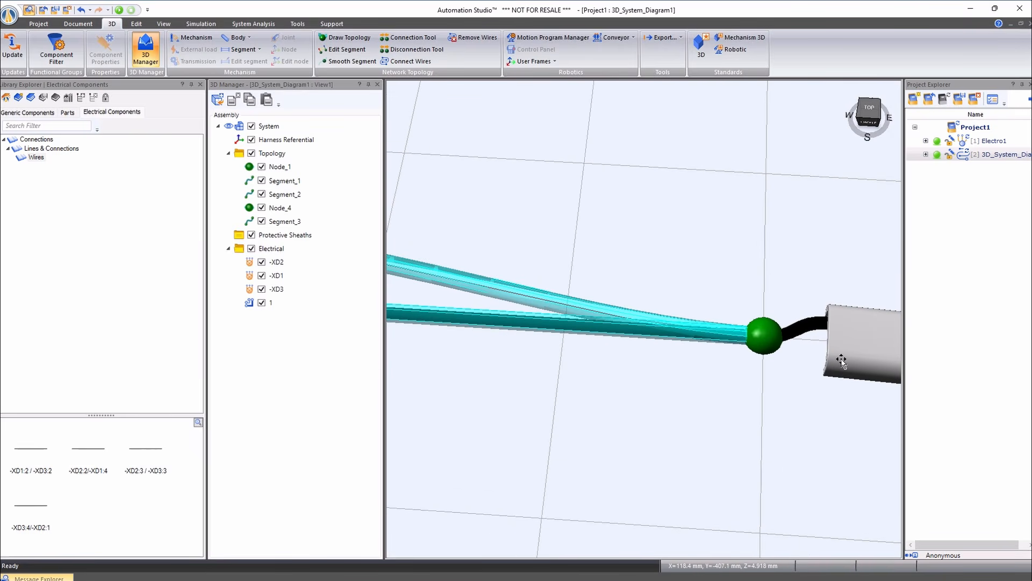
scroll(841, 362, down, 6)
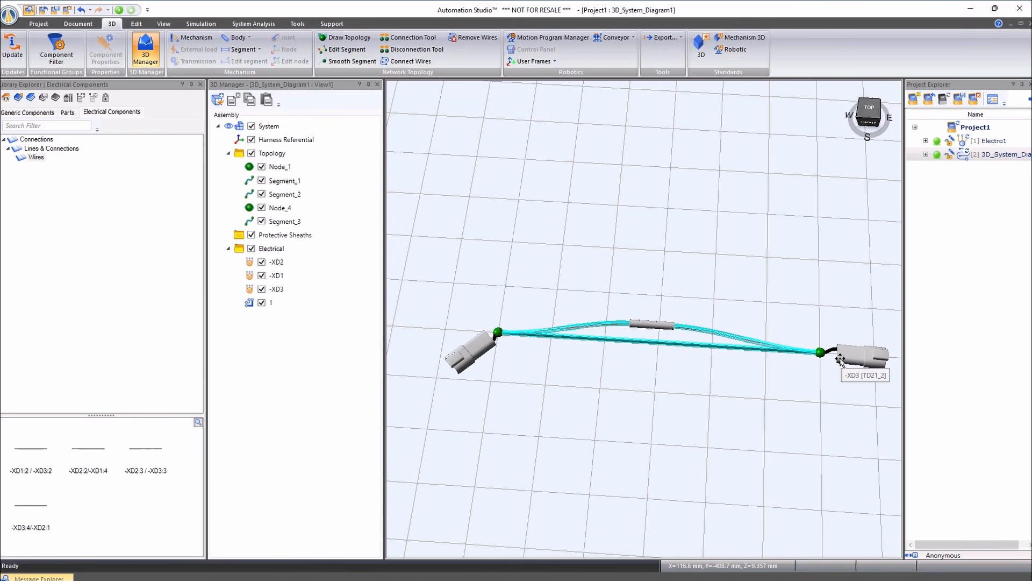
click(424, 65)
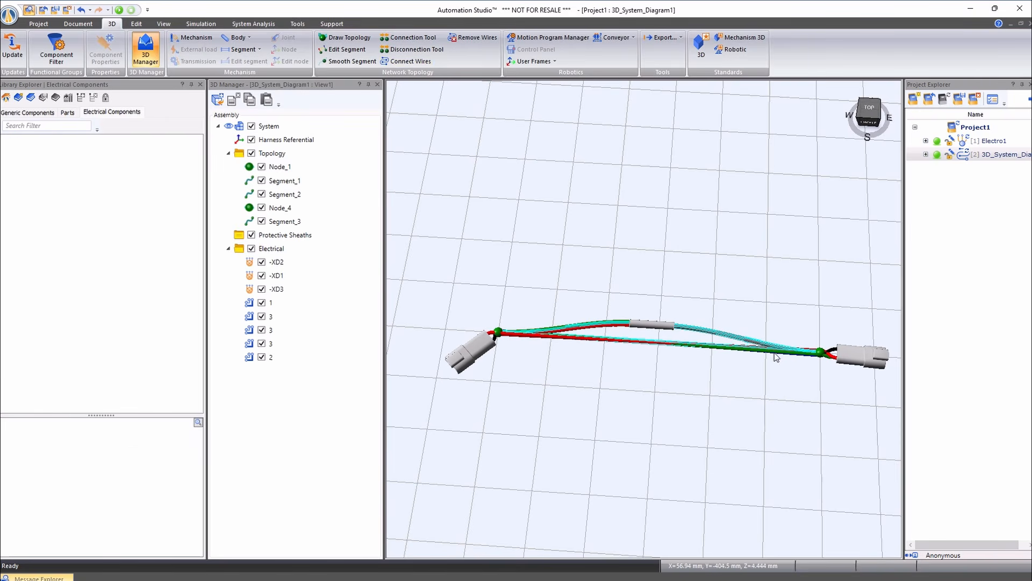
- Inspect the routed wires and move the -XD1 end node toward the Origin frame to reshape the harness
scroll(776, 356, up, 2)
drag(654, 359, 633, 332)
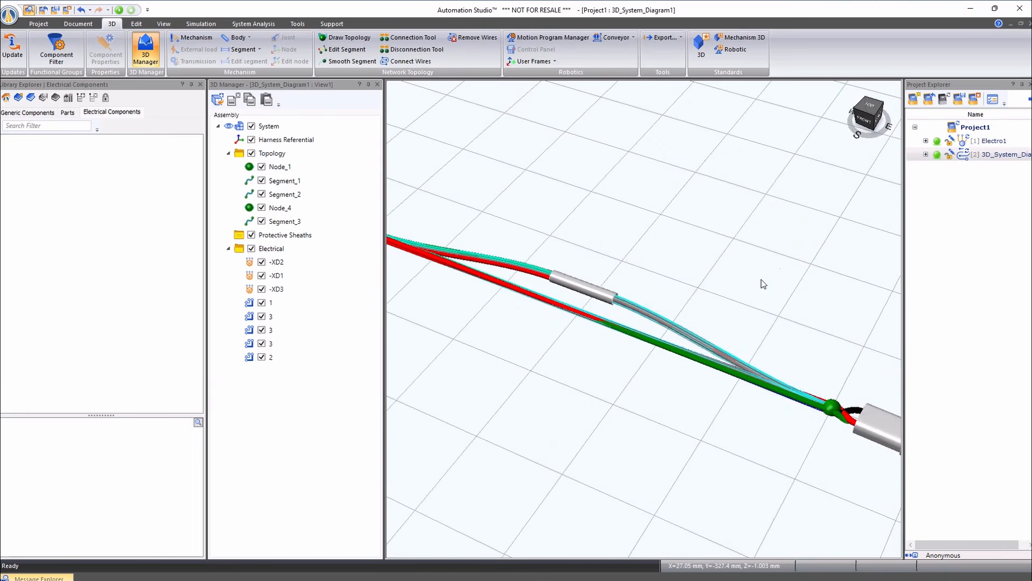
scroll(779, 268, down, 3)
scroll(595, 354, down, 1)
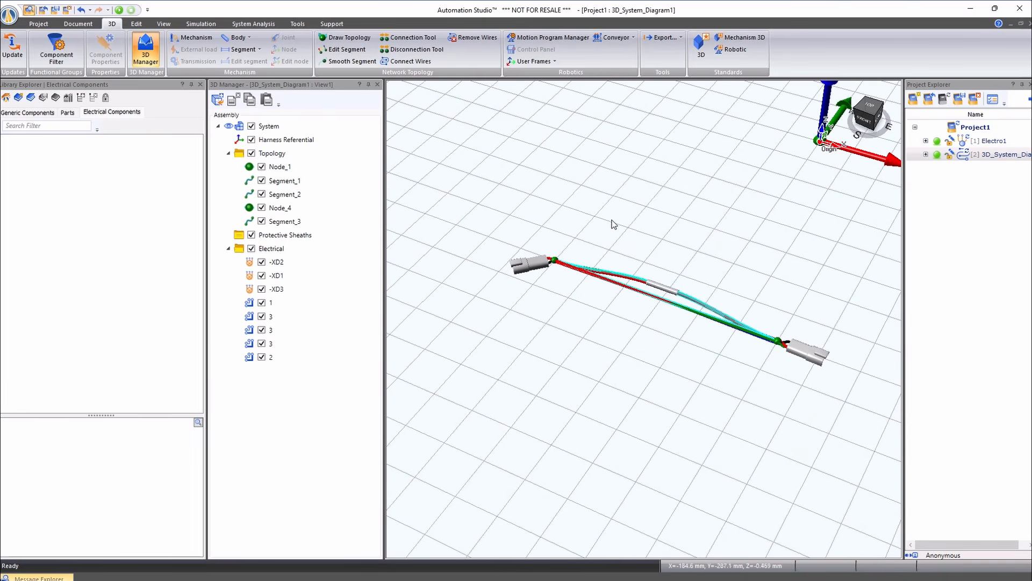
scroll(614, 224, up, 3)
click(488, 306)
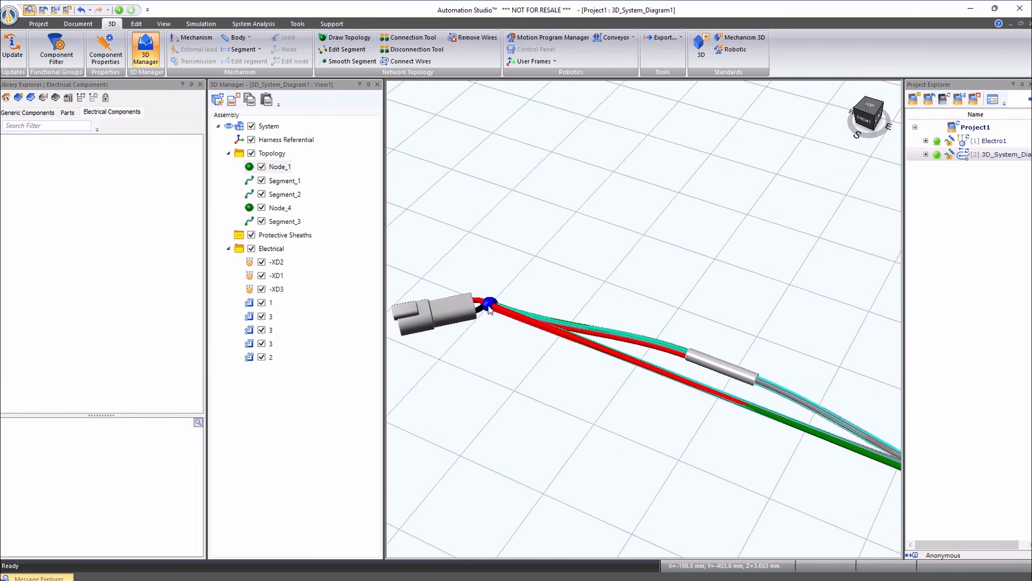
drag(489, 306, 710, 143)
scroll(638, 208, down, 4)
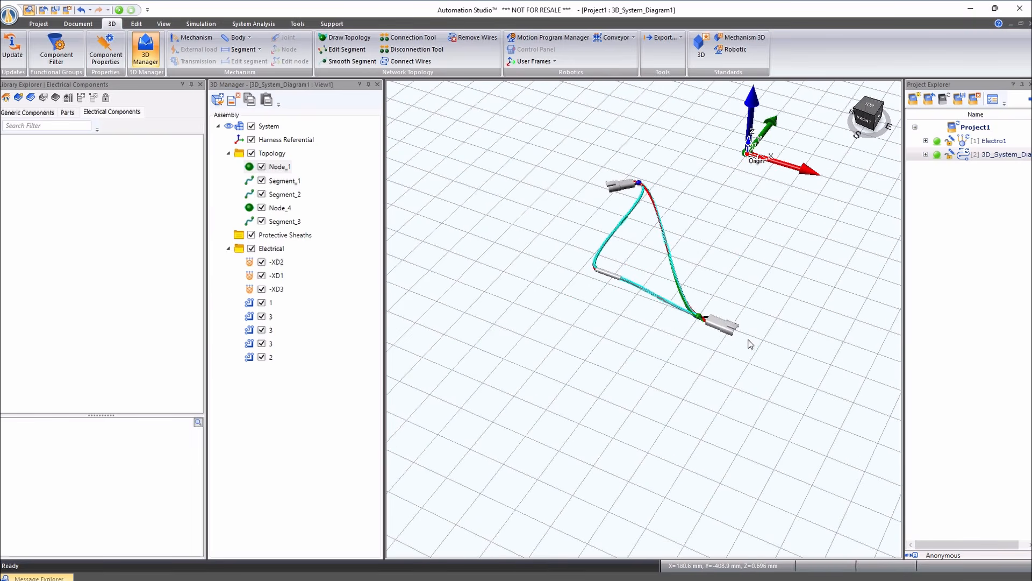
scroll(737, 282, up, 5)
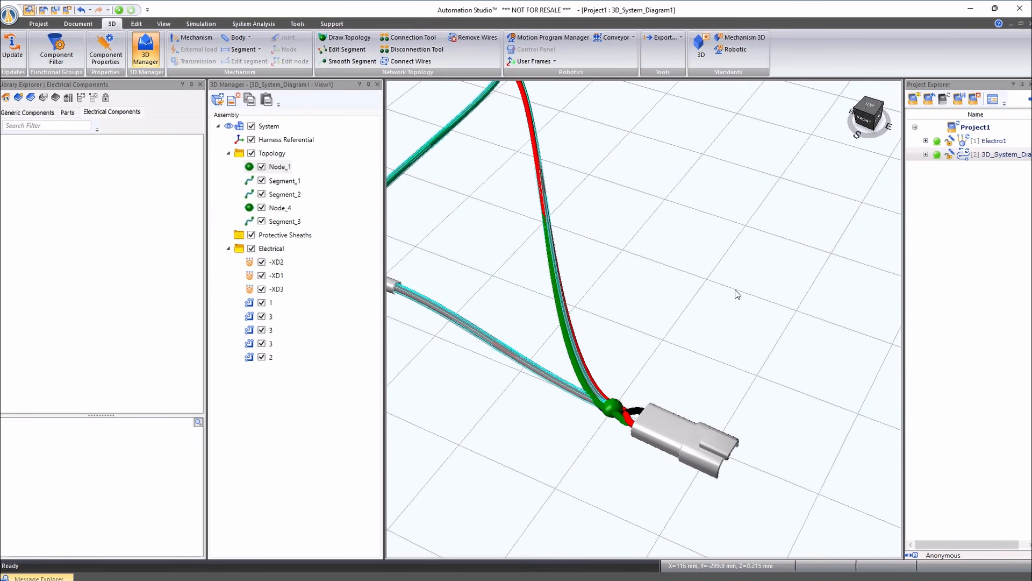
scroll(718, 322, down, 3)
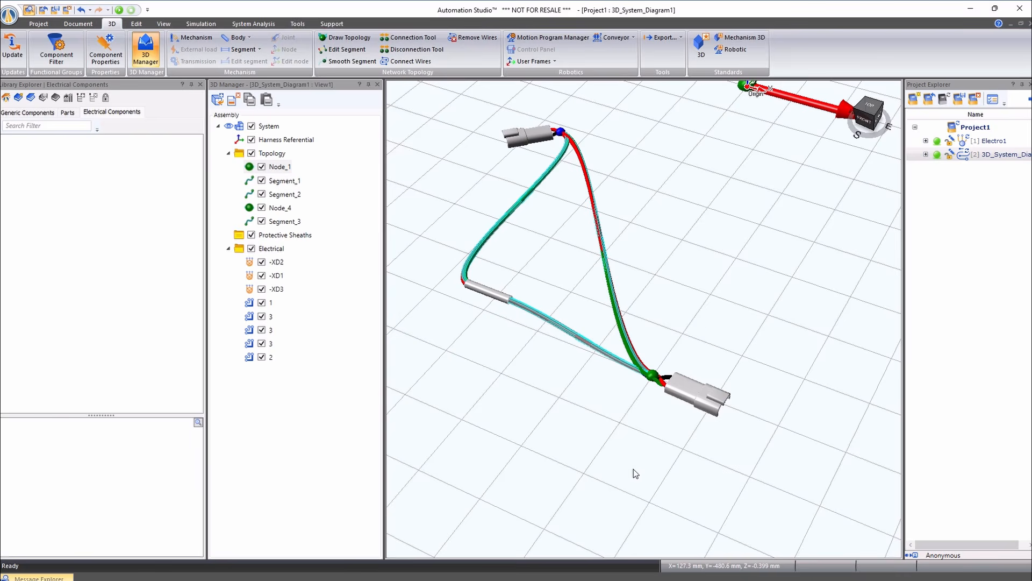
- Move connector -XD3 away from its end node to about X 206 mm, Y -307 mm and check its stretched wires
scroll(633, 469, down, 1)
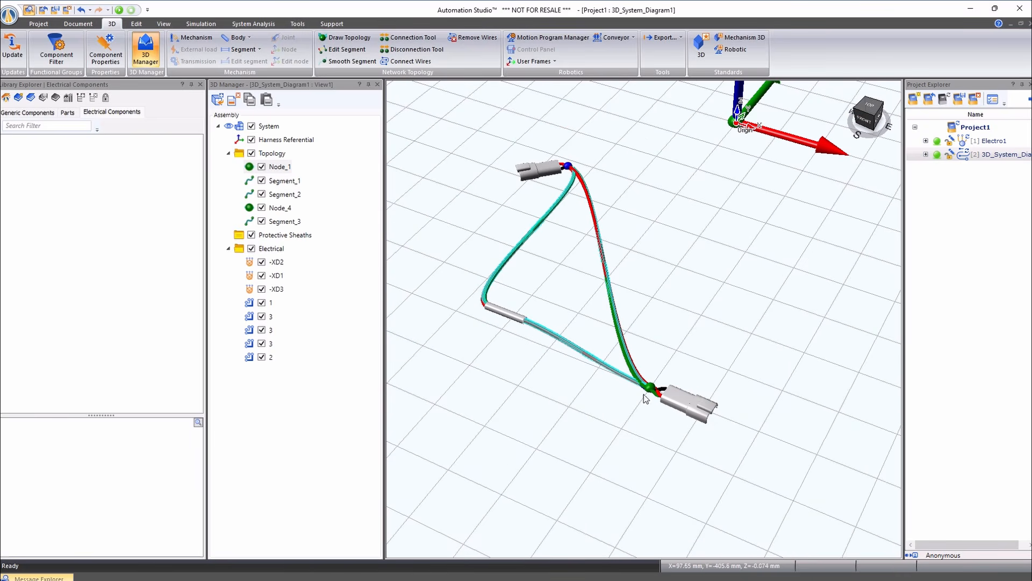
drag(688, 403, 811, 365)
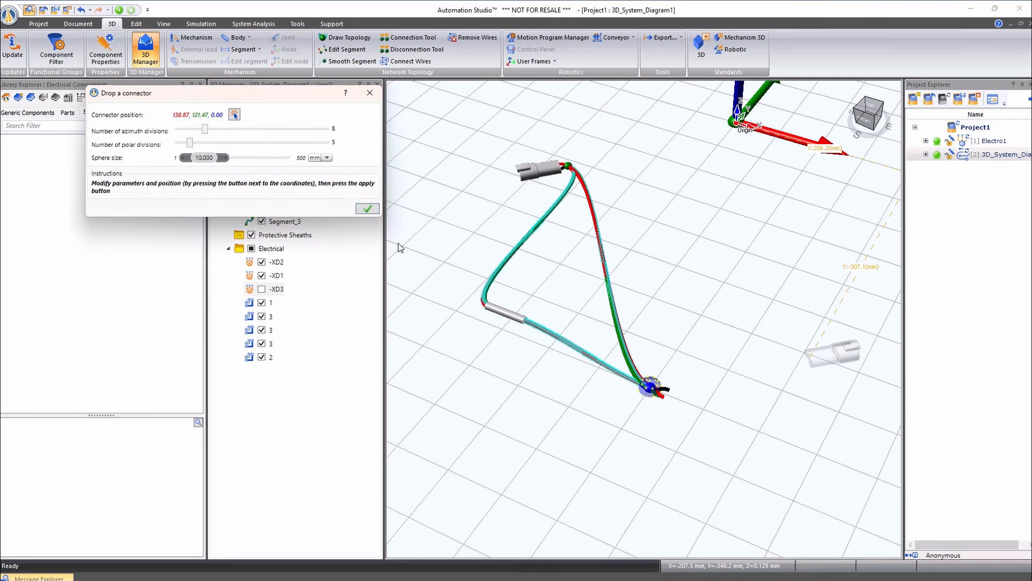
click(366, 209)
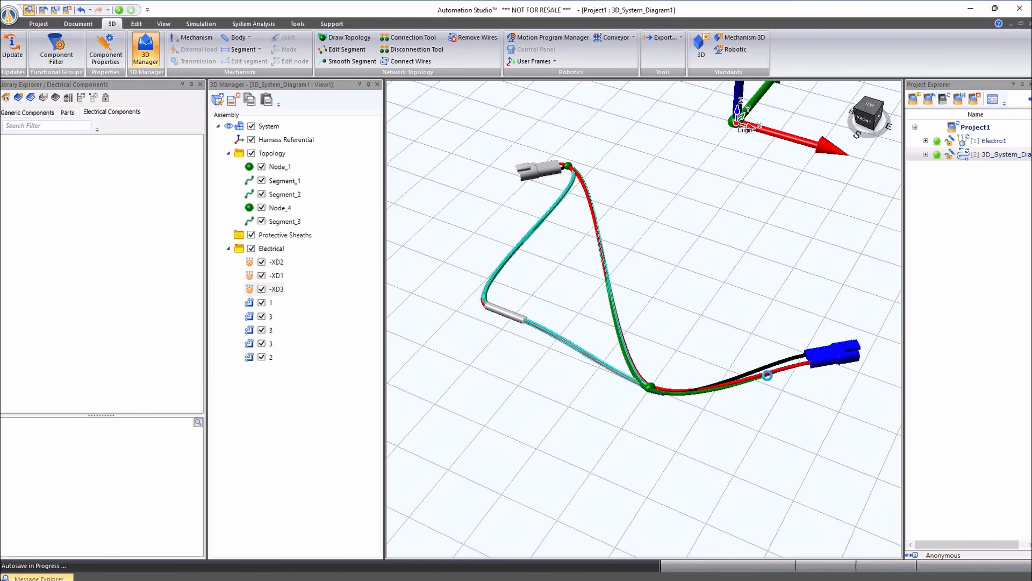
click(690, 404)
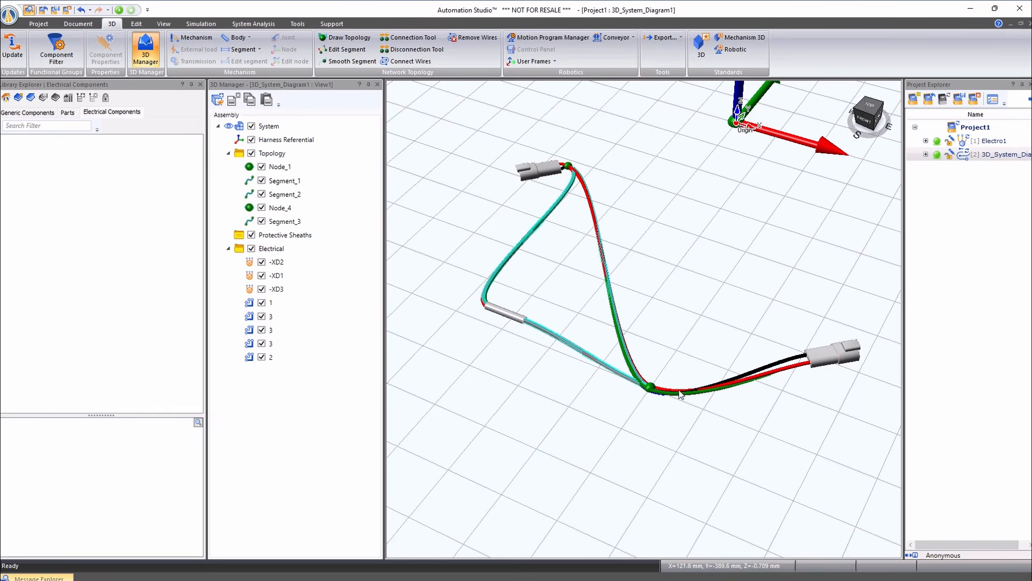
scroll(748, 372, up, 3)
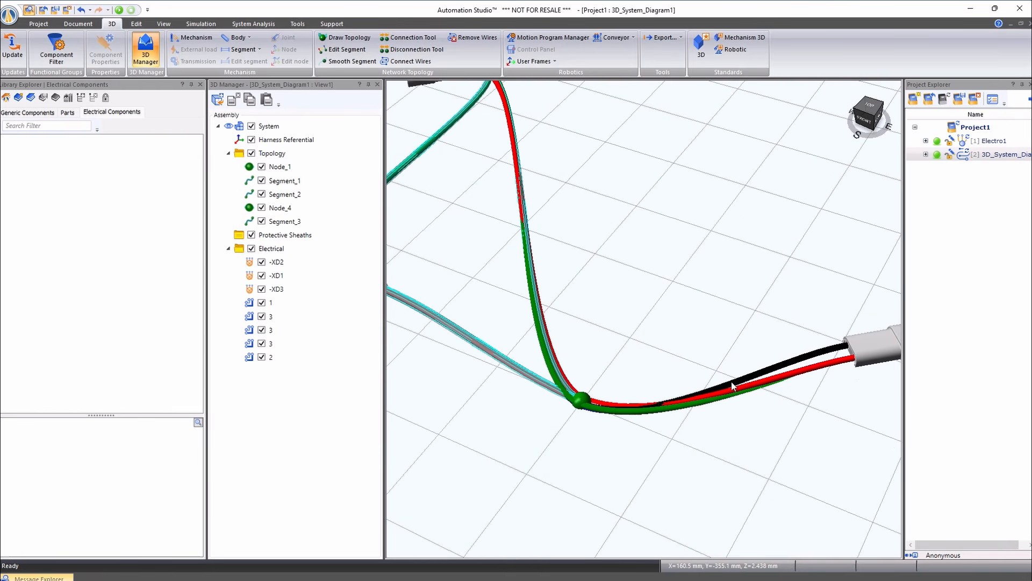
scroll(732, 385, down, 4)
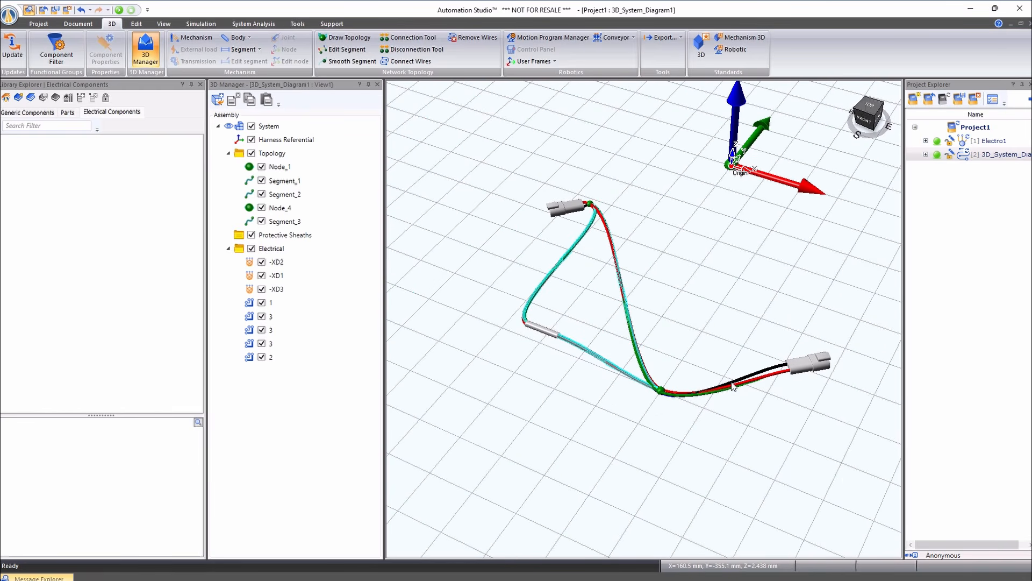
- Create a formboard from the Electrotechnical Default Formboard Diagram template, with 3D_System_Diagram1 as the displayed harness document
click(91, 25)
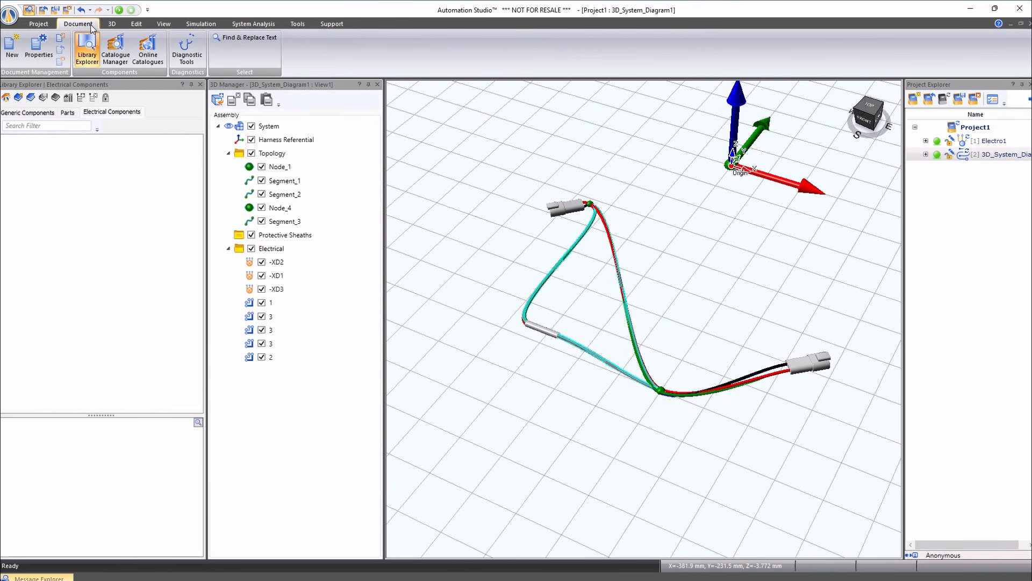
click(12, 46)
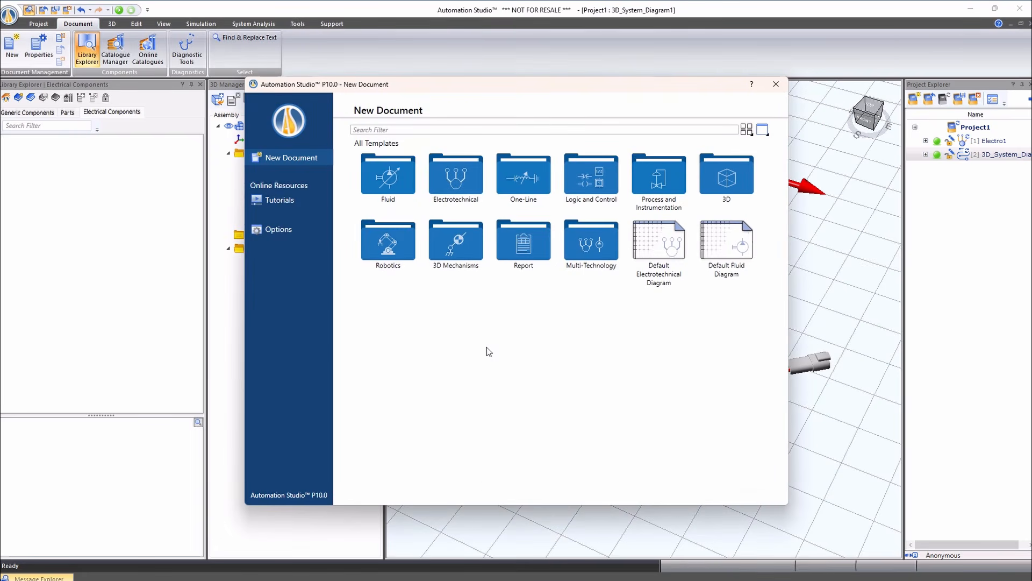
click(455, 193)
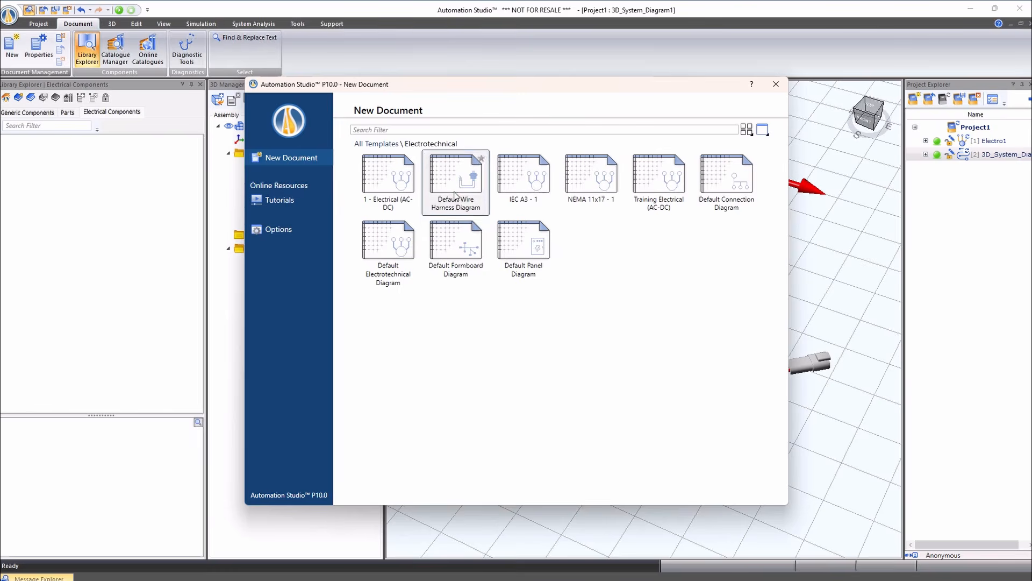
double_click(458, 267)
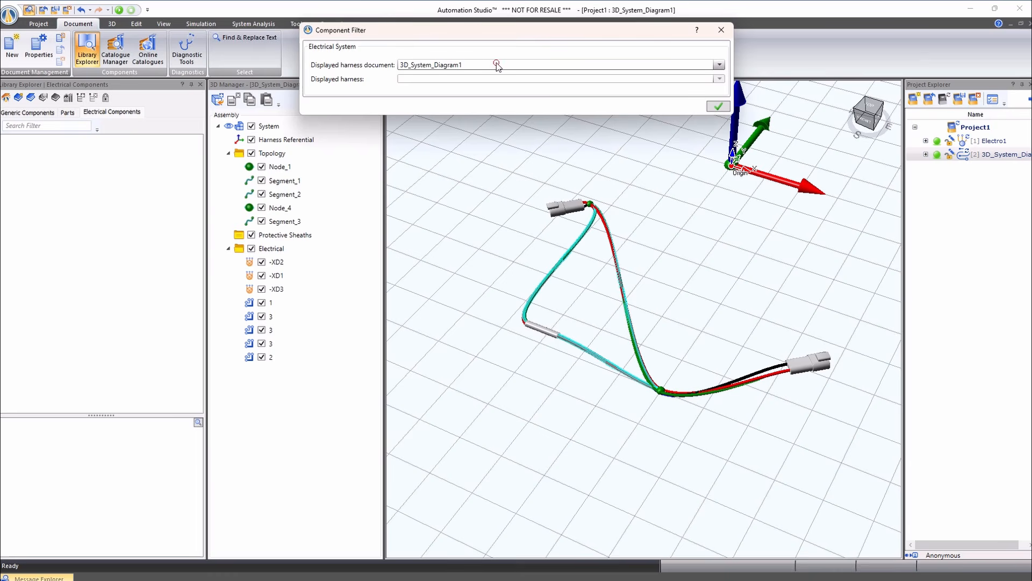
click(715, 65)
click(715, 78)
click(718, 106)
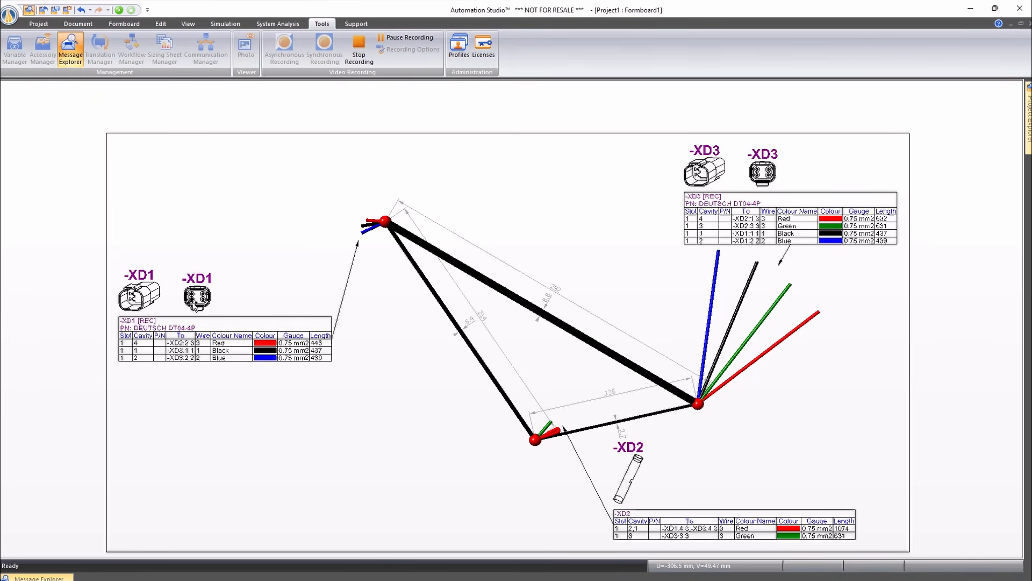
- Examine the formboard's connector face views, cavity numbering and the wire tables of -XD1 and -XD3
scroll(192, 302, up, 2)
scroll(194, 310, up, 14)
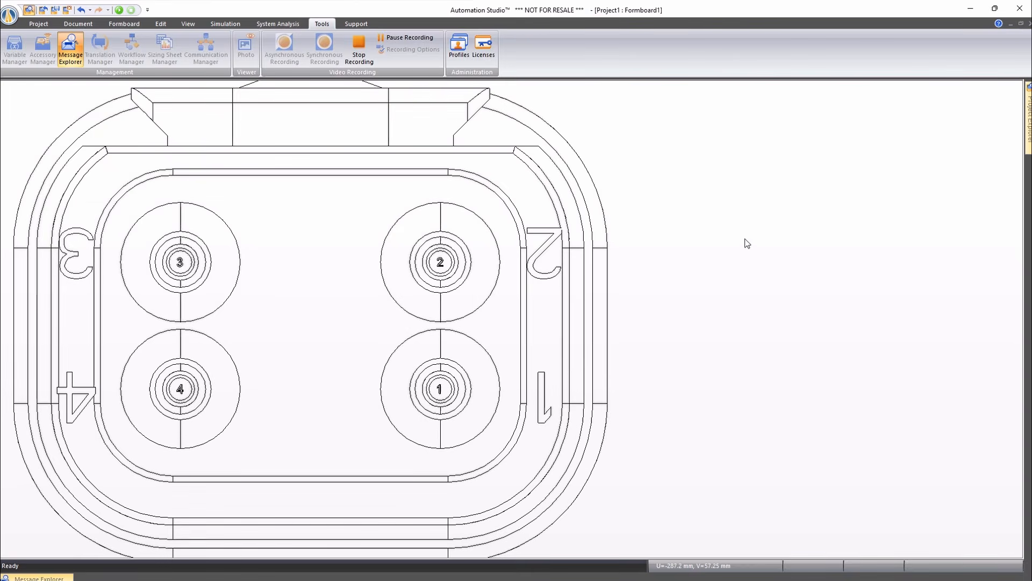
scroll(744, 240, down, 3)
scroll(263, 252, down, 7)
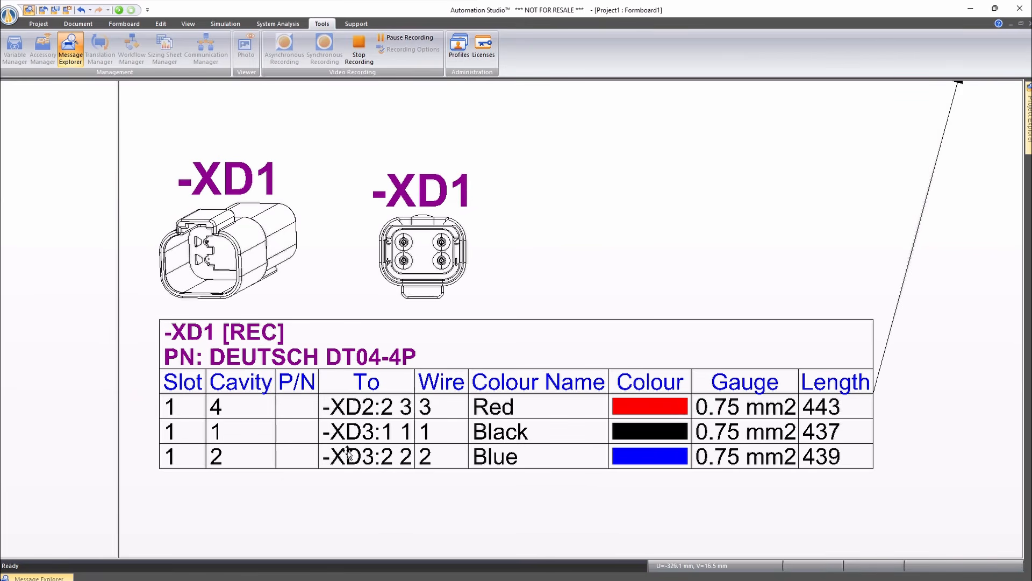
scroll(263, 401, down, 6)
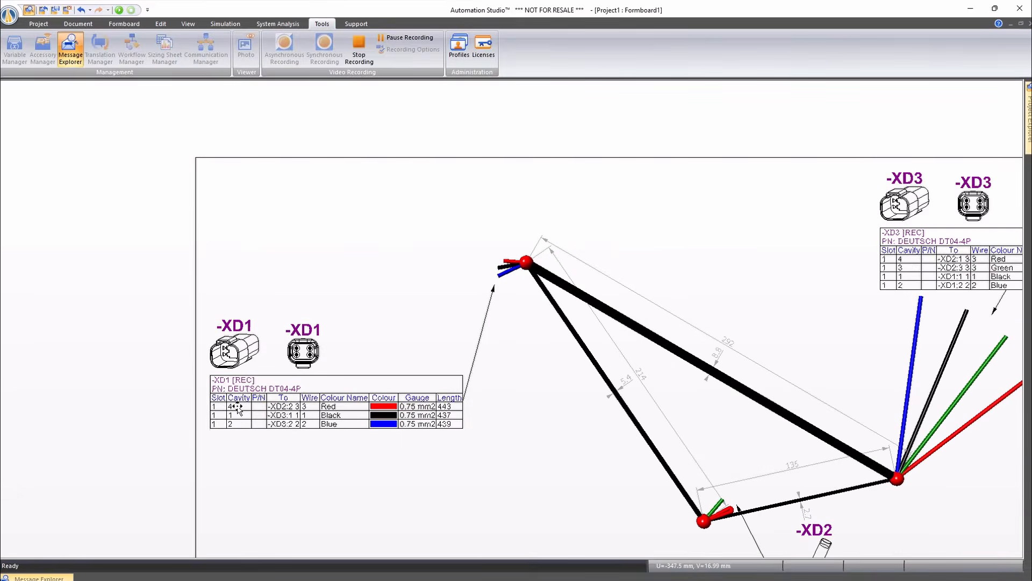
scroll(757, 312, up, 10)
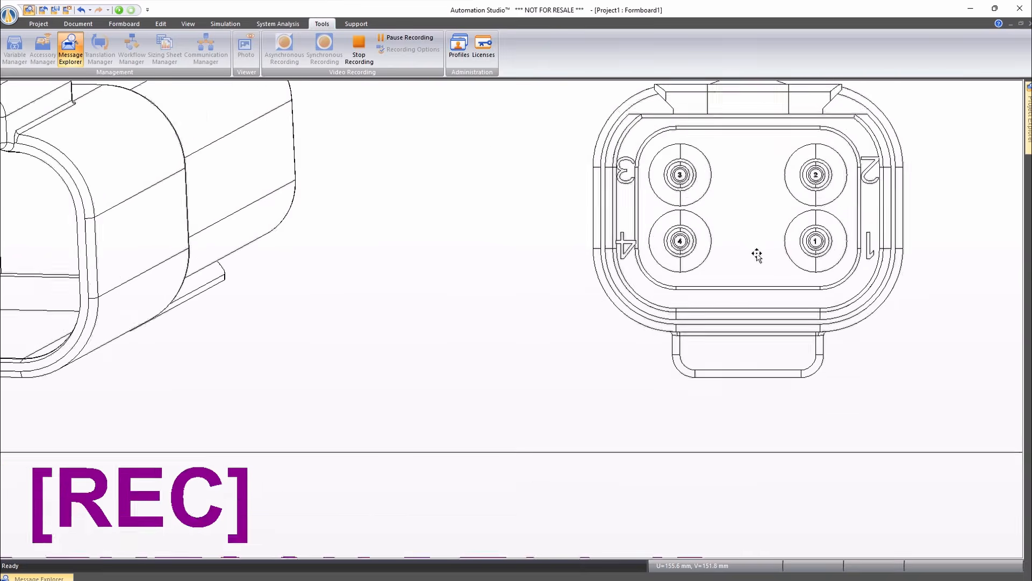
scroll(757, 256, down, 5)
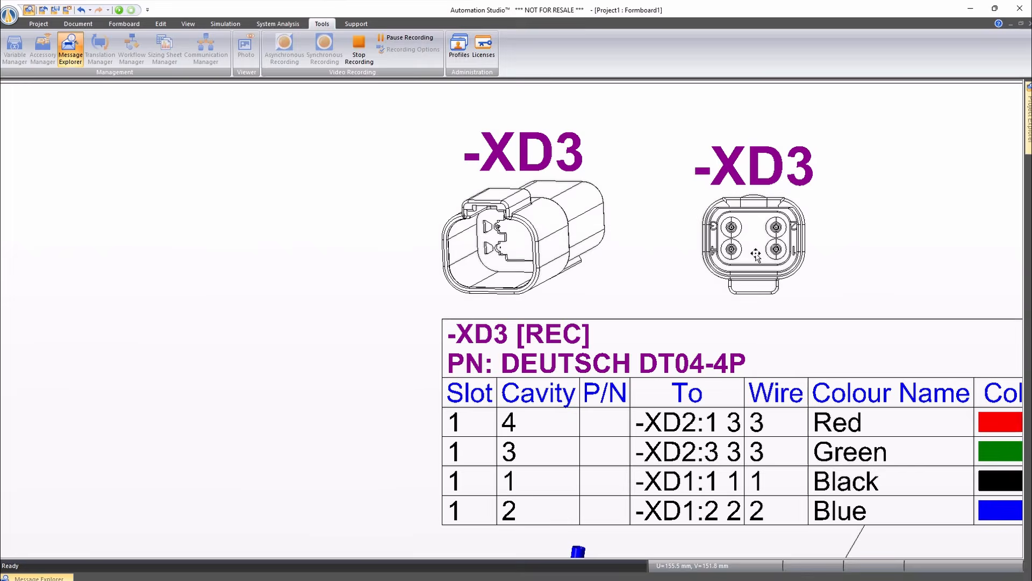
scroll(437, 266, down, 2)
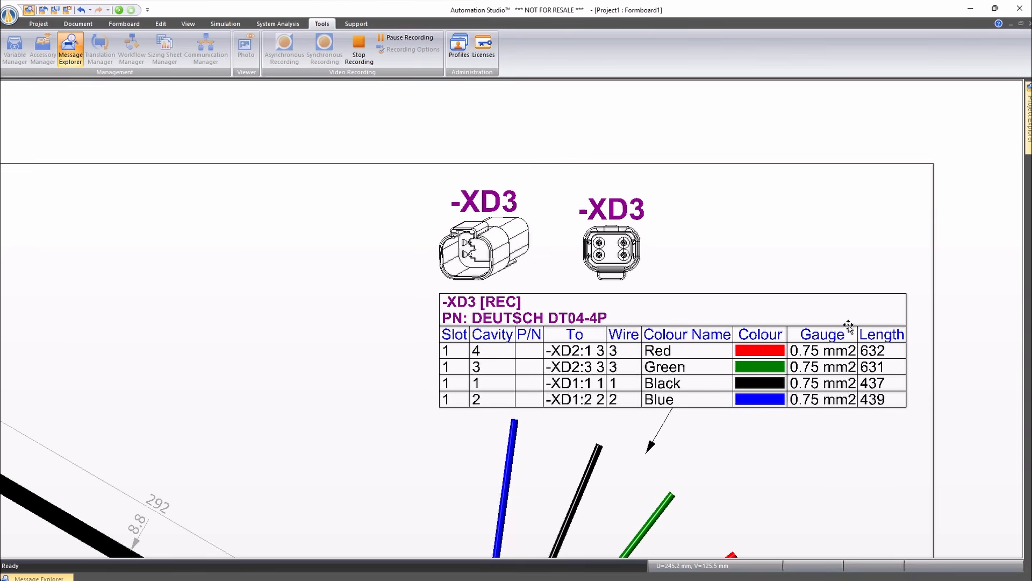
scroll(920, 218, down, 2)
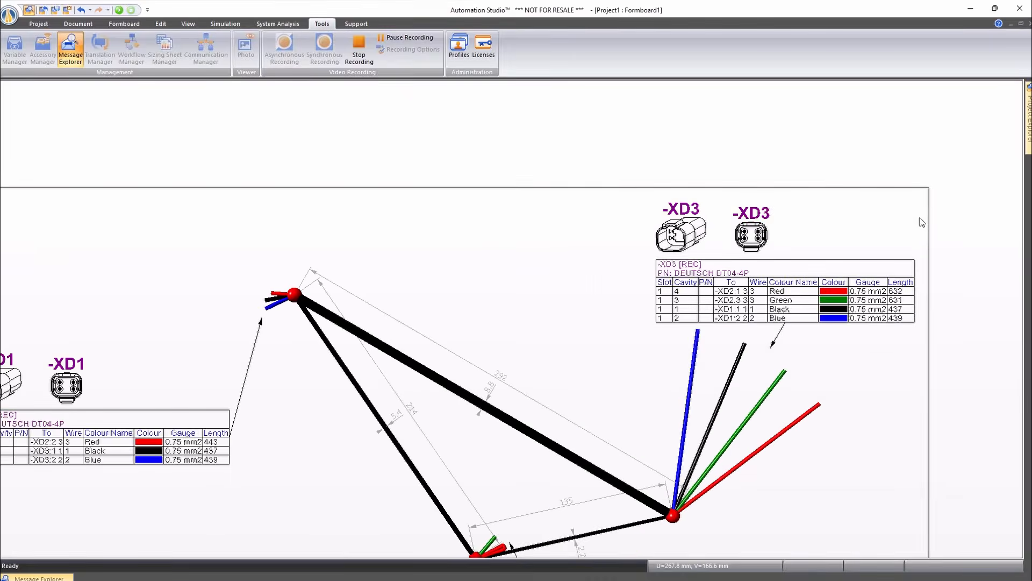
scroll(717, 481, down, 1)
scroll(283, 267, down, 2)
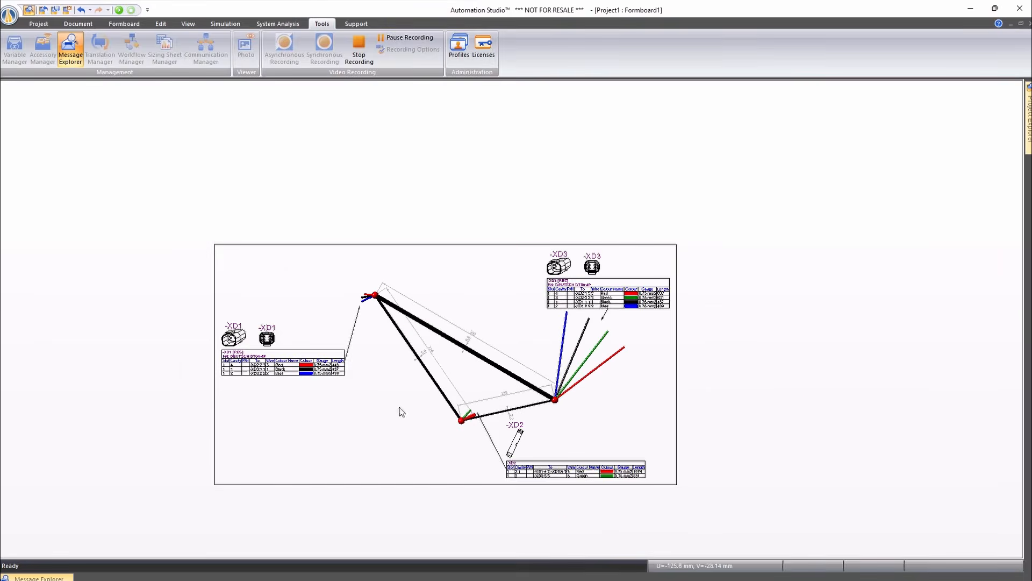
- Shift the -XD2 wire table with its splice view slightly upward and bring the 135 length dimension closer to its segment
scroll(430, 437, up, 2)
scroll(431, 438, up, 1)
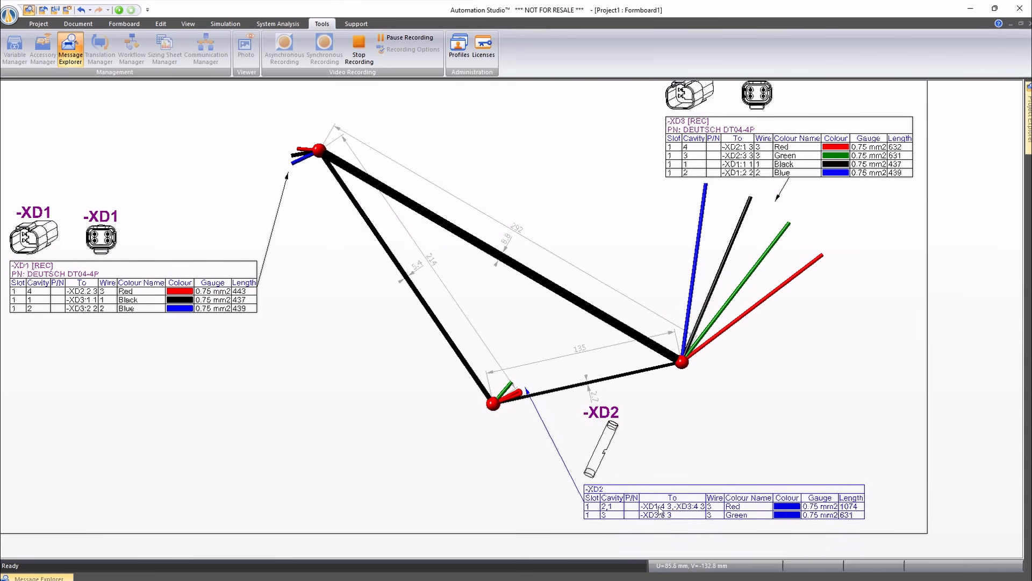
drag(752, 502, 755, 488)
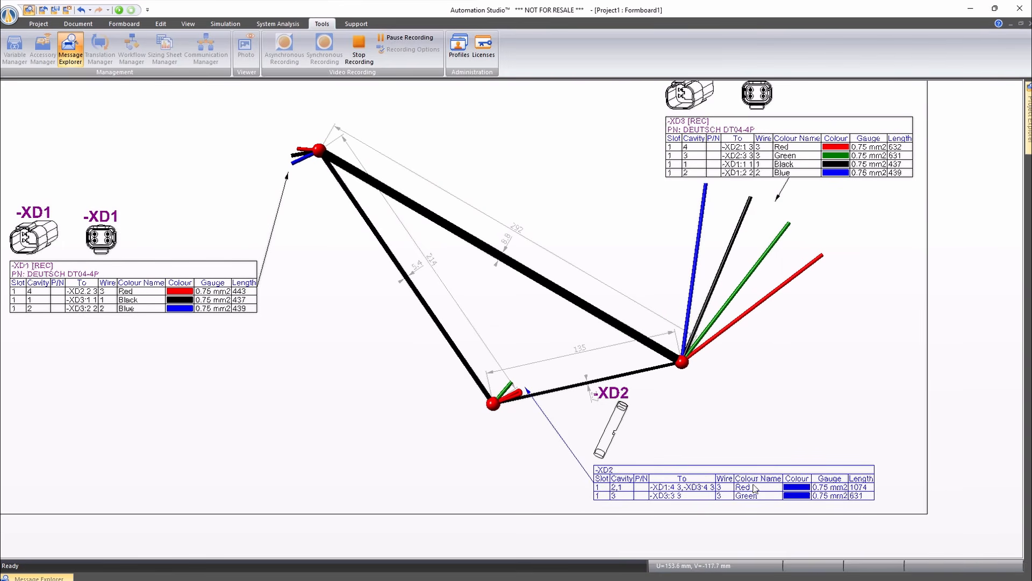
click(580, 349)
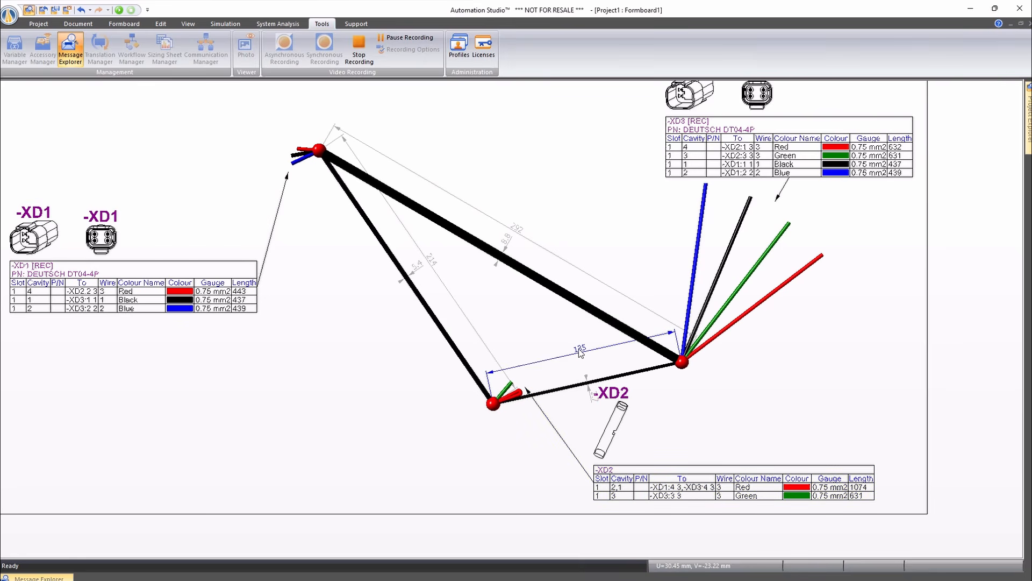
drag(580, 358, 581, 365)
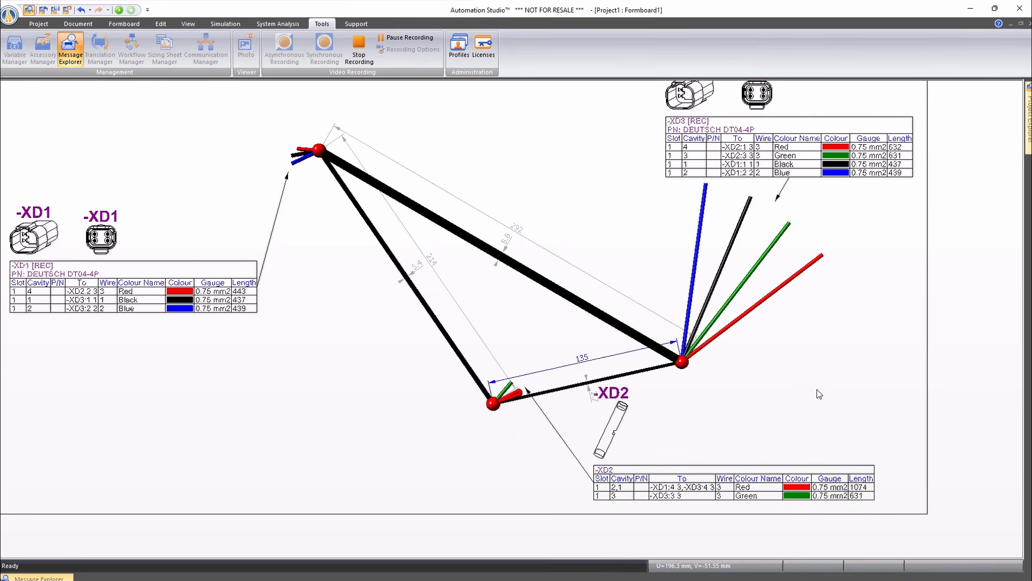